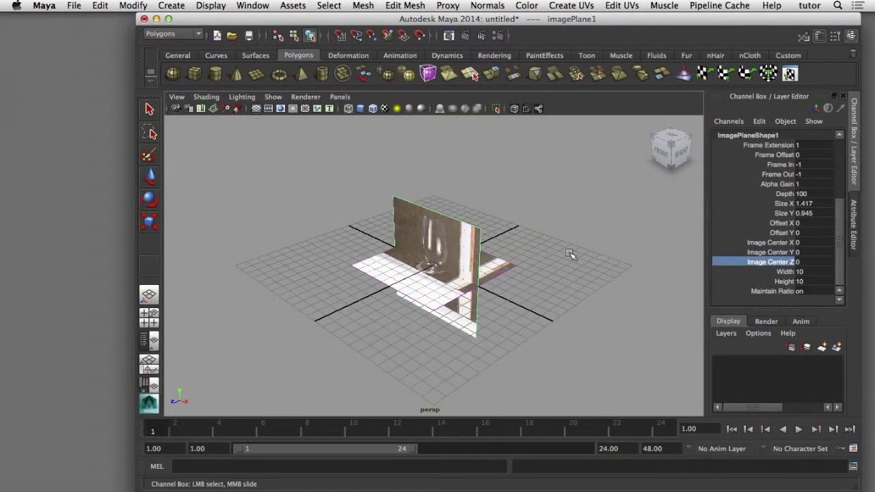
- Push the earlier reference image plane back to Image Center Z -2.5
{"action": "middle_click_drag", "start_coordinate": [570, 253], "coordinate": [542, 257]}
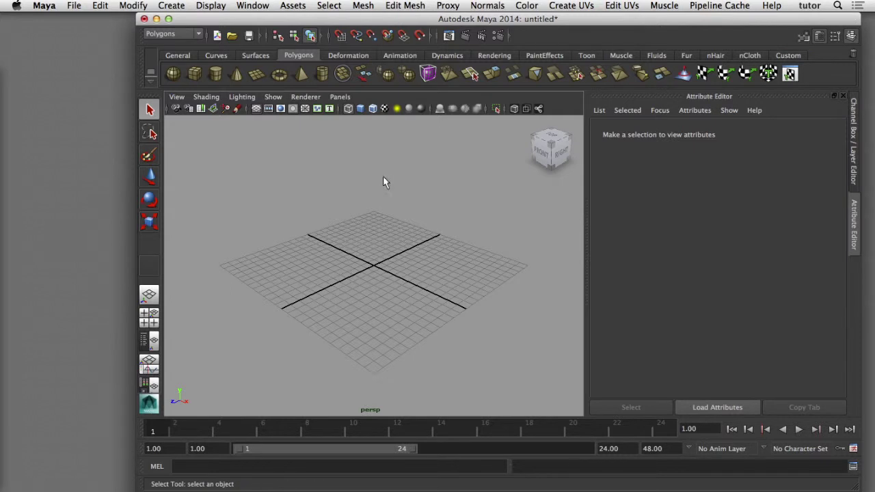
- Move wine_front.jpg and wine_top.jpg from the photoshop folder into maya_bin's sourceimages folder
{"action": "key", "text": "super+Tab"}
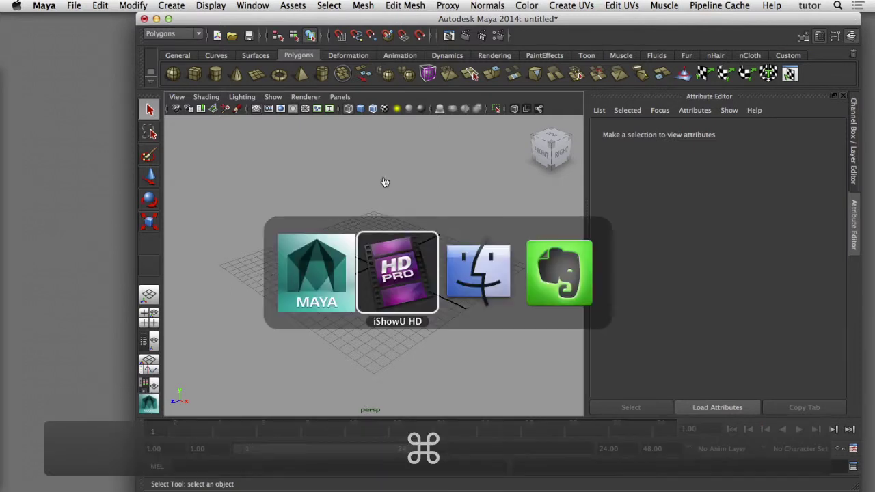
{"action": "key", "text": "super+Tab"}
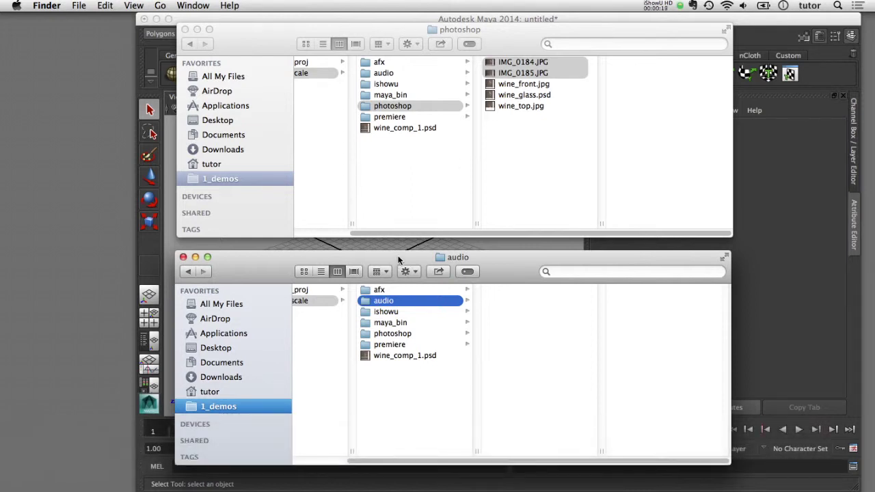
{"action": "left_click", "coordinate": [386, 324]}
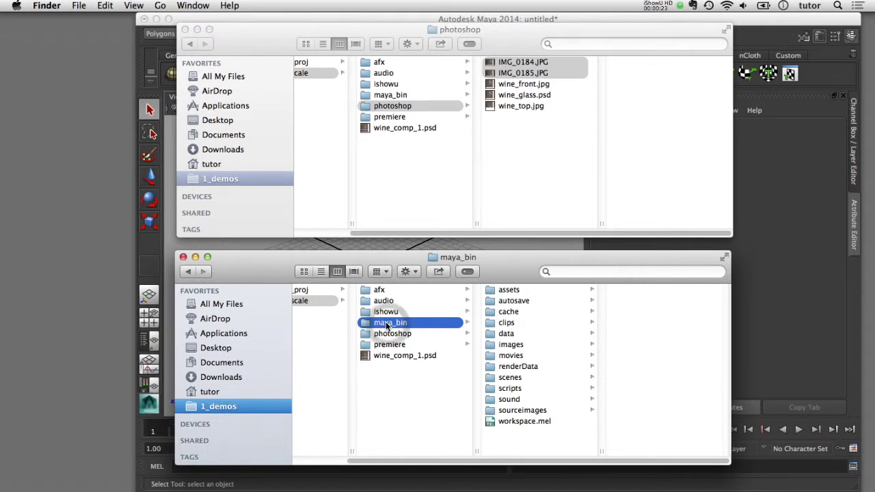
{"action": "left_click", "coordinate": [491, 412]}
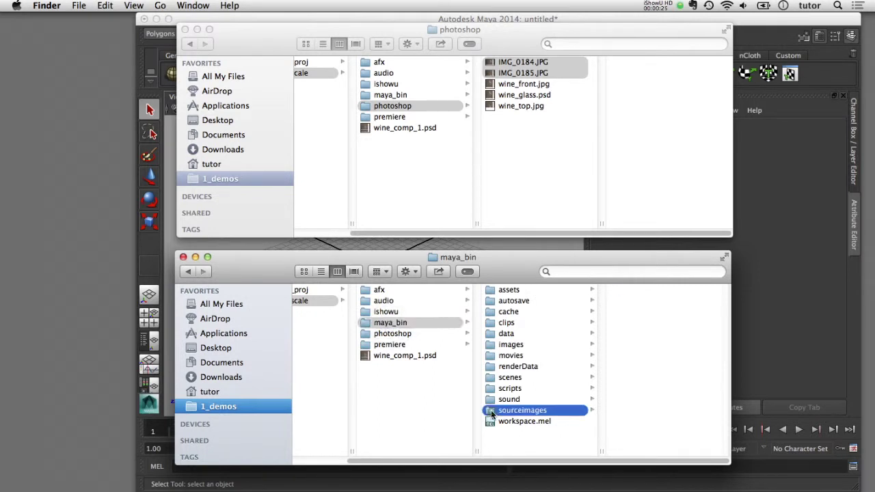
{"action": "left_click", "coordinate": [557, 127]}
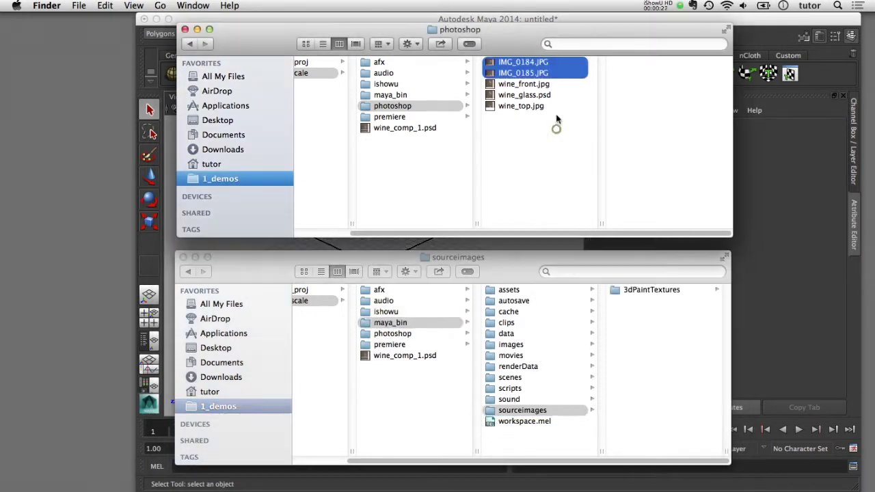
{"action": "left_click", "coordinate": [532, 84]}
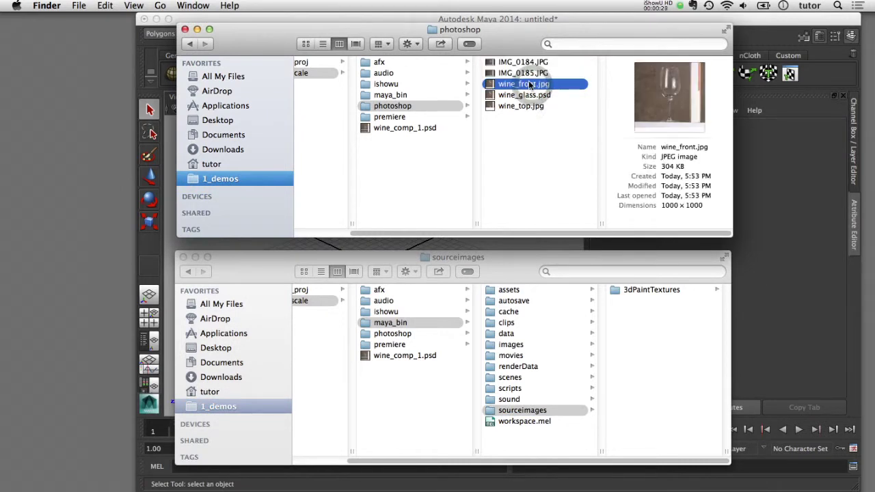
{"action": "left_click", "coordinate": [523, 107], "text": "shift"}
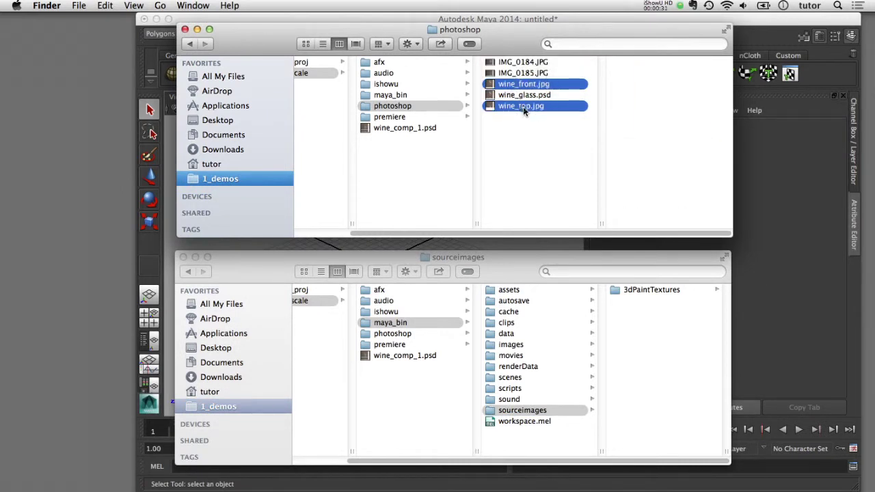
{"action": "left_click_drag", "start_coordinate": [524, 84], "coordinate": [649, 334]}
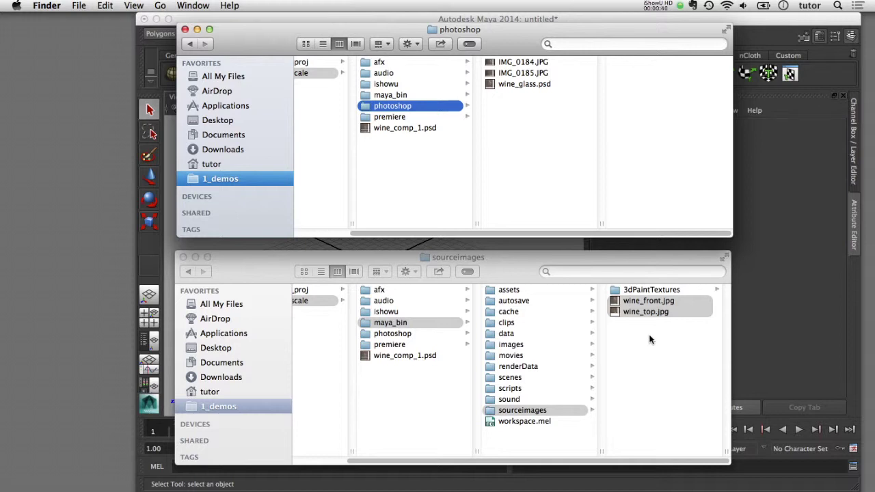
{"action": "key", "text": "super+Tab"}
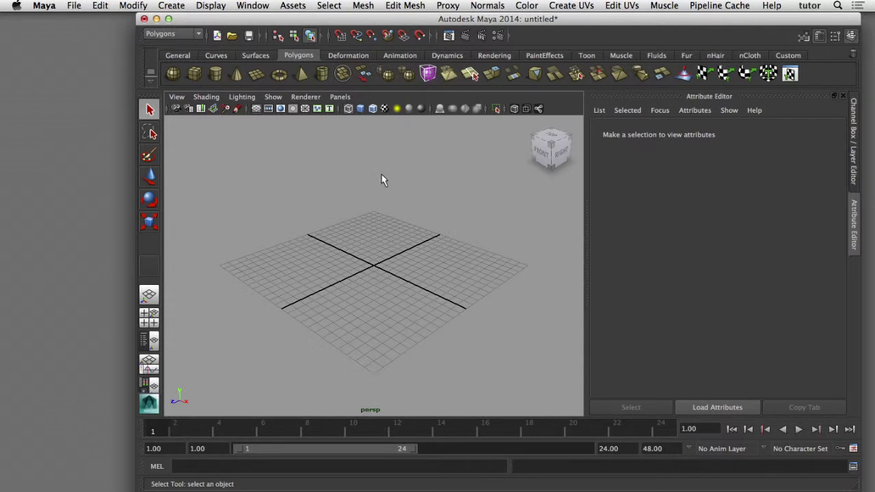
- Load frontShape from Hypershade's Cameras list and expand its Environment attributes
{"action": "left_click", "coordinate": [264, 5]}
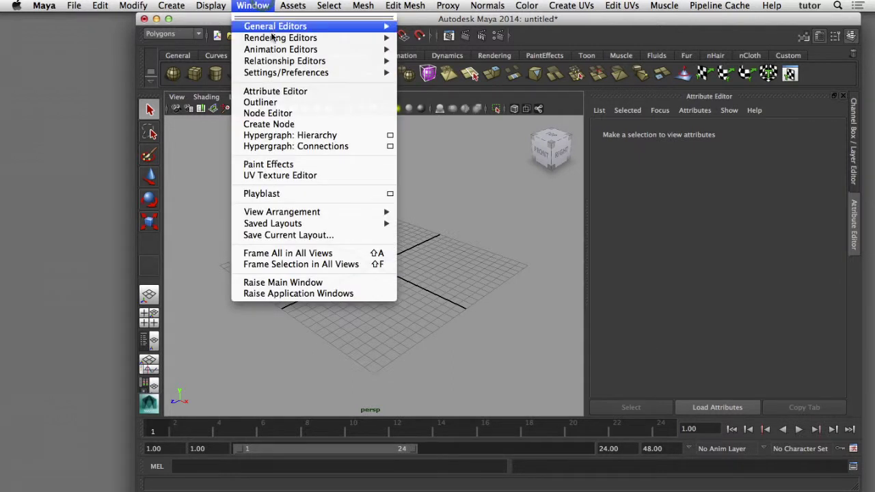
{"action": "mouse_move", "coordinate": [280, 37]}
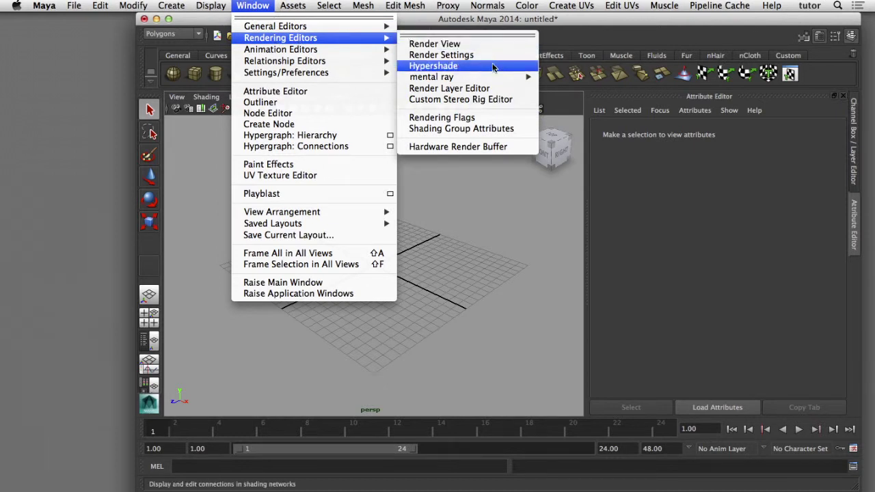
{"action": "left_click", "coordinate": [492, 65]}
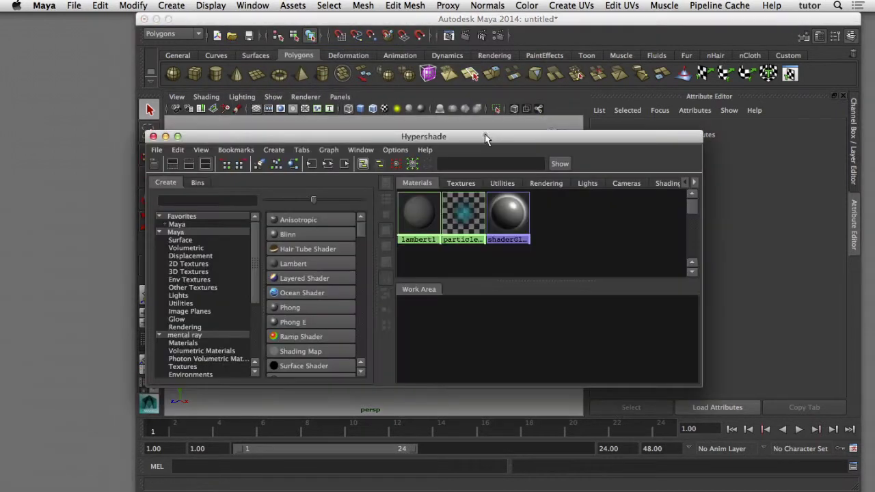
{"action": "left_click_drag", "start_coordinate": [484, 134], "coordinate": [429, 121]}
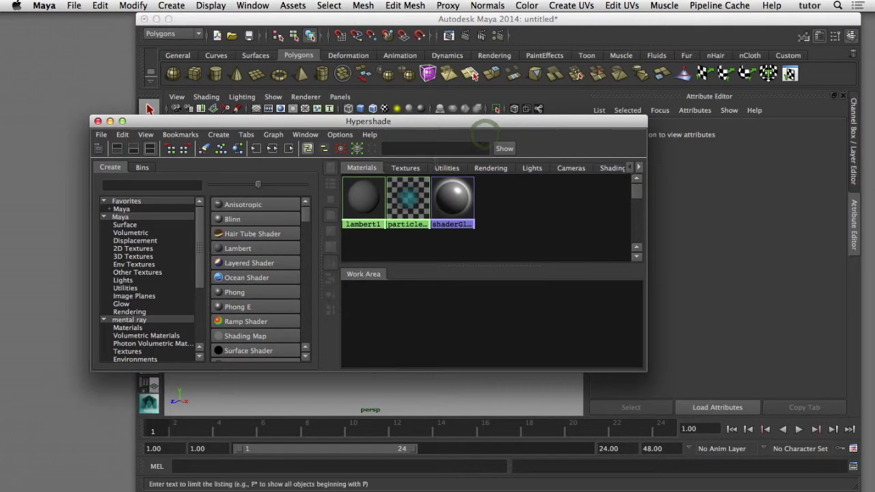
{"action": "left_click", "coordinate": [576, 172]}
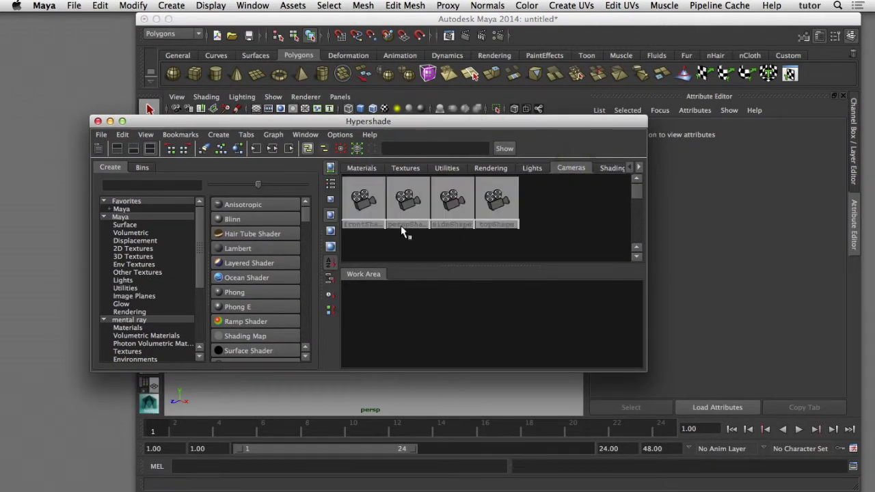
{"action": "left_click", "coordinate": [366, 201]}
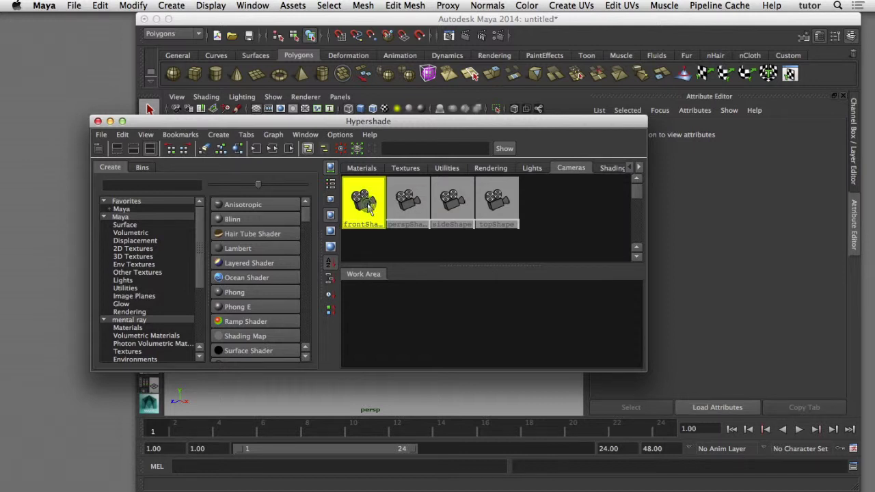
{"action": "left_click_drag", "start_coordinate": [514, 125], "coordinate": [445, 124]}
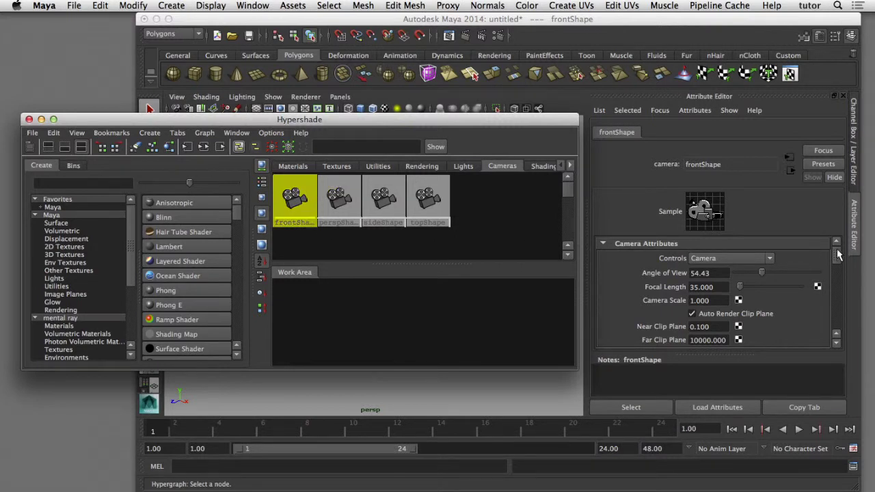
{"action": "left_click_drag", "start_coordinate": [836, 255], "coordinate": [839, 323]}
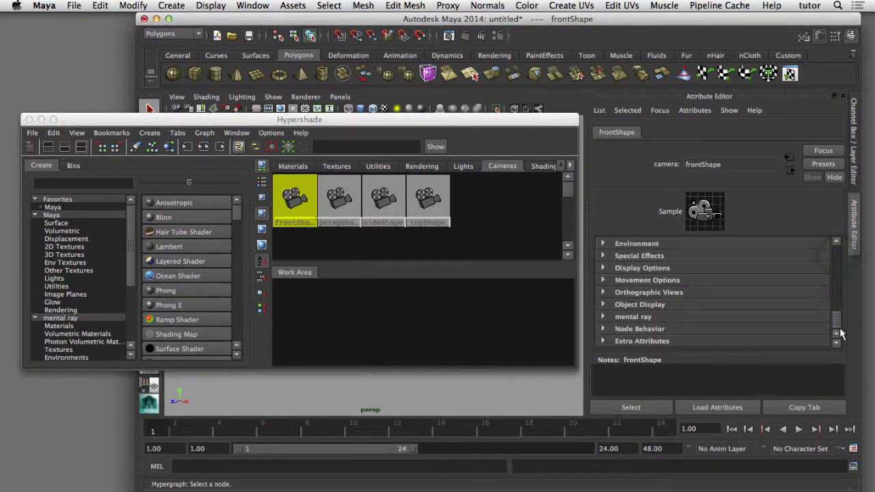
{"action": "left_click", "coordinate": [602, 243]}
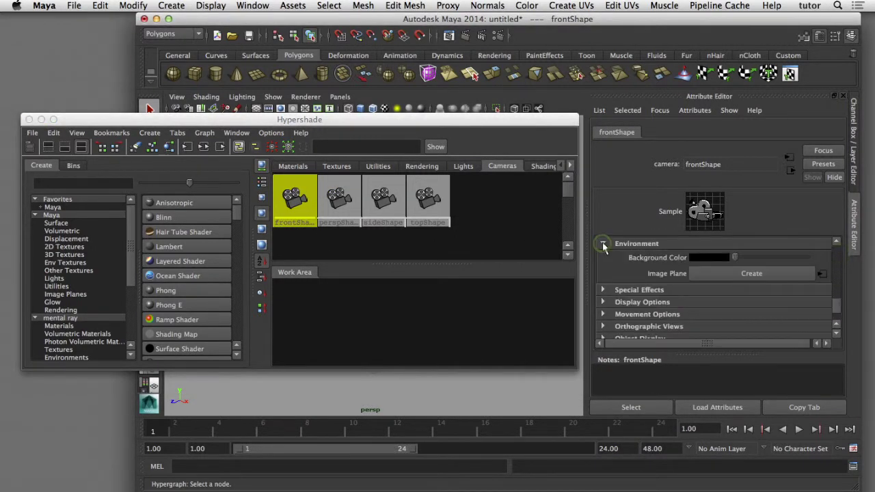
- Create an image plane on the front camera using sourceimages/wine_front.jpg
{"action": "left_click", "coordinate": [742, 273]}
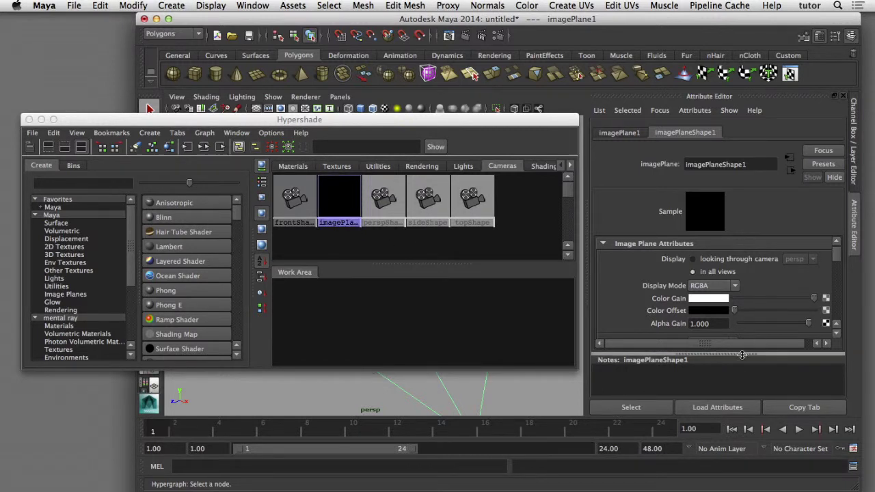
{"action": "left_click_drag", "start_coordinate": [747, 355], "coordinate": [747, 416]}
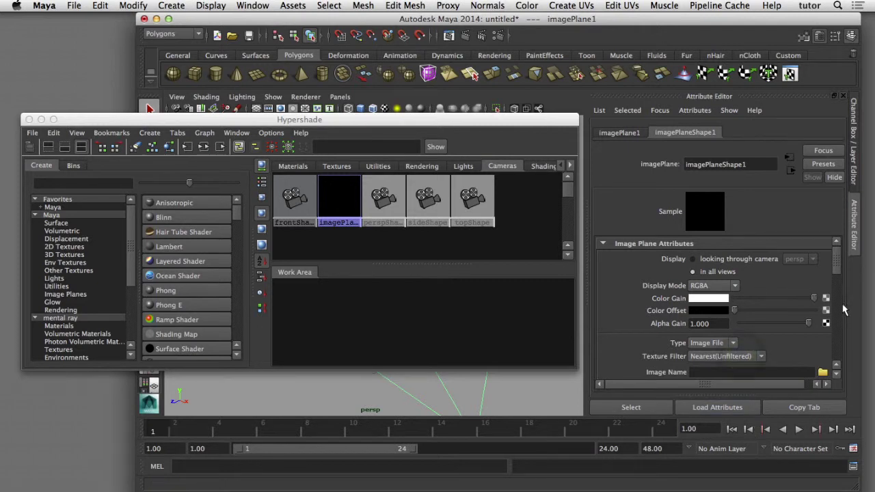
{"action": "scroll", "coordinate": [835, 273], "scroll_direction": "down", "scroll_amount": 2}
{"action": "left_click", "coordinate": [823, 337]}
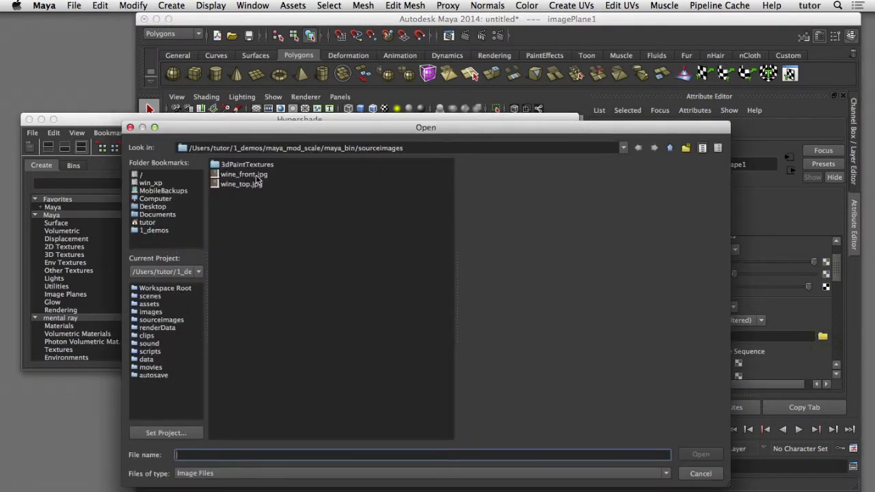
{"action": "left_click", "coordinate": [257, 175]}
{"action": "left_click", "coordinate": [713, 455]}
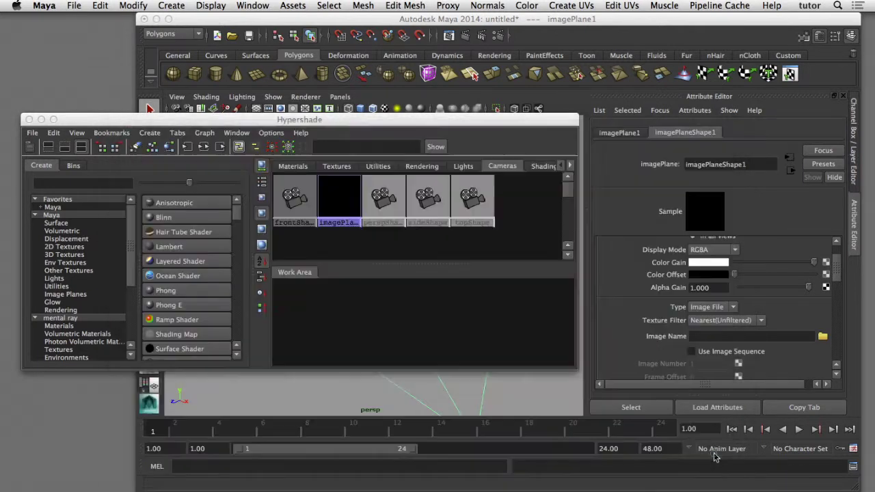
{"action": "left_click", "coordinate": [340, 205]}
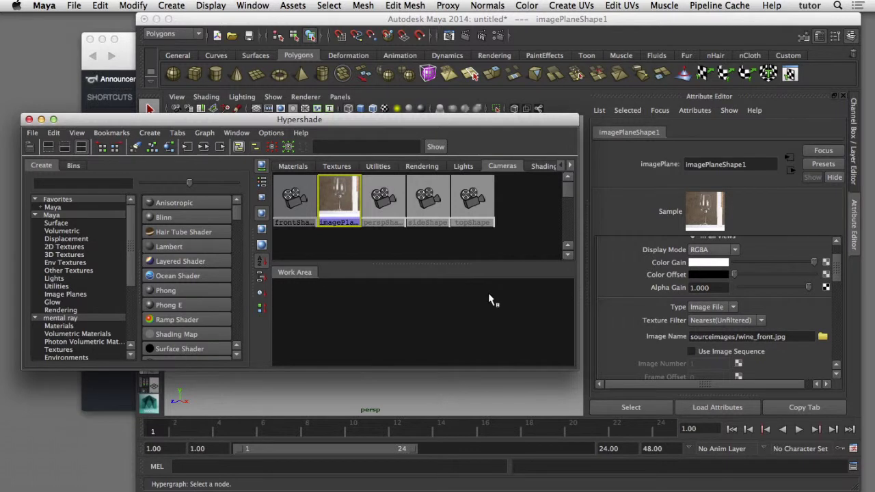
- Give topShape an image plane loaded with wine_top.jpg, then close Hypershade
{"action": "left_click", "coordinate": [474, 202]}
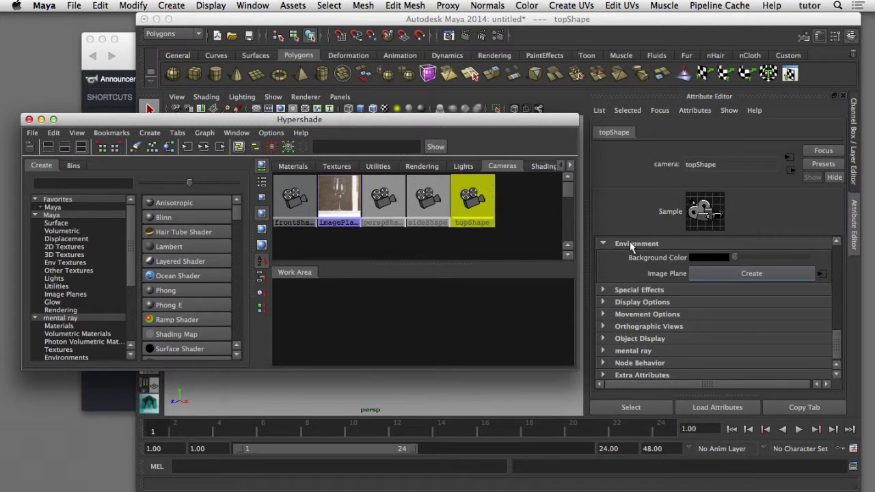
{"action": "left_click", "coordinate": [709, 273]}
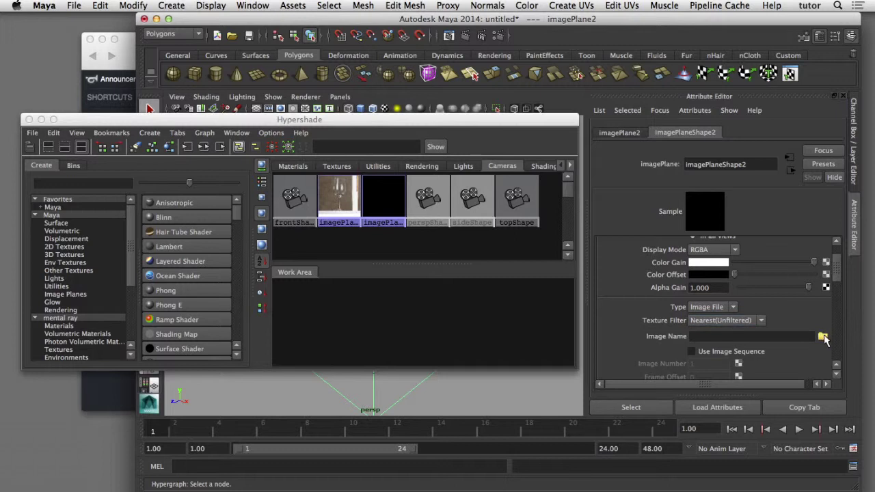
{"action": "left_click", "coordinate": [823, 337]}
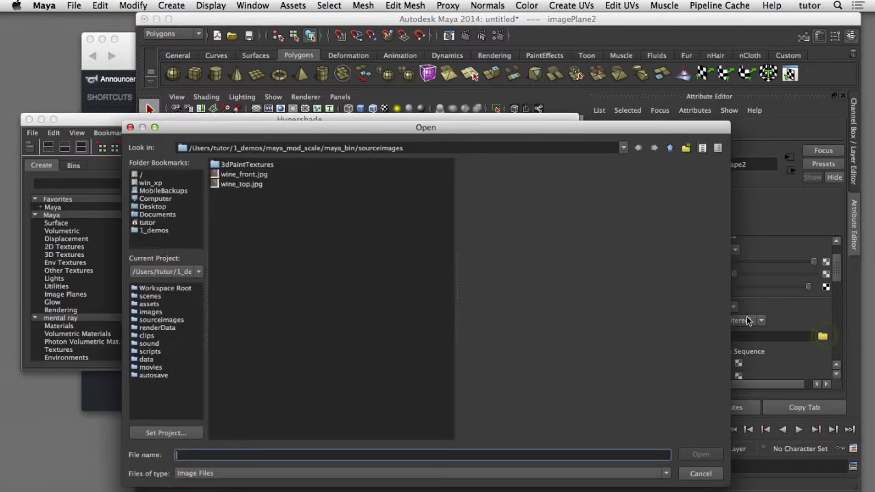
{"action": "left_click", "coordinate": [234, 184]}
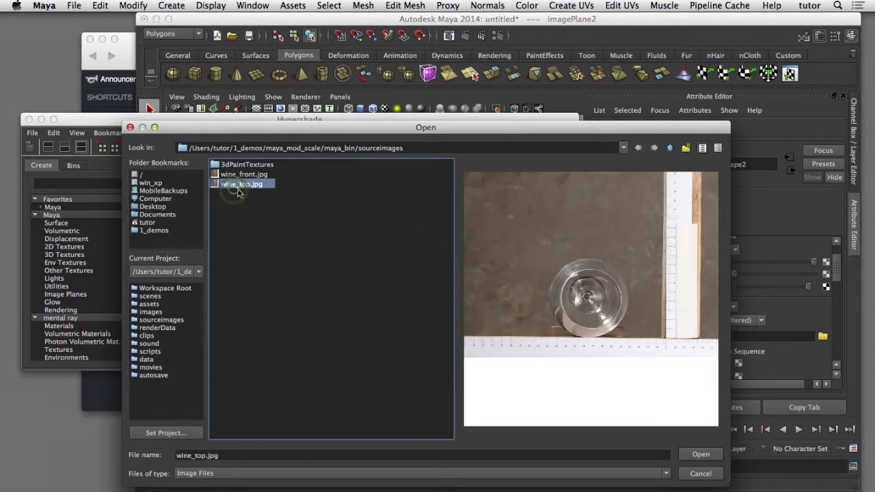
{"action": "left_click", "coordinate": [701, 454]}
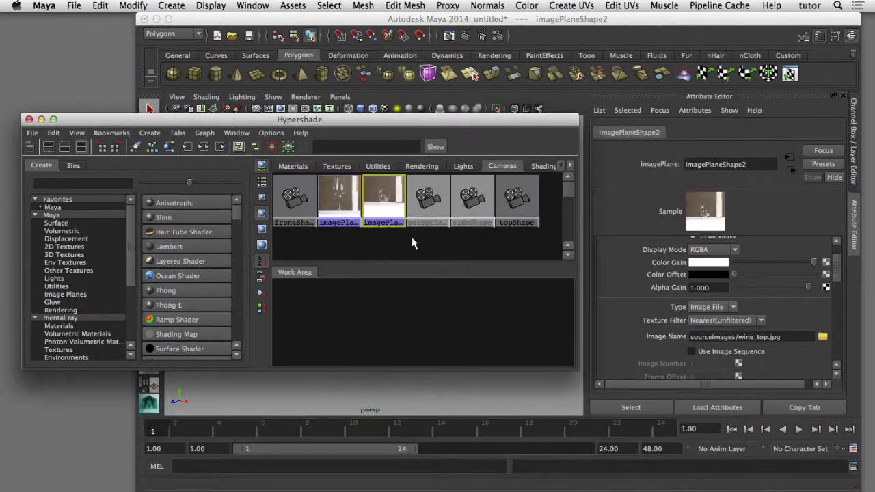
{"action": "left_click", "coordinate": [29, 120]}
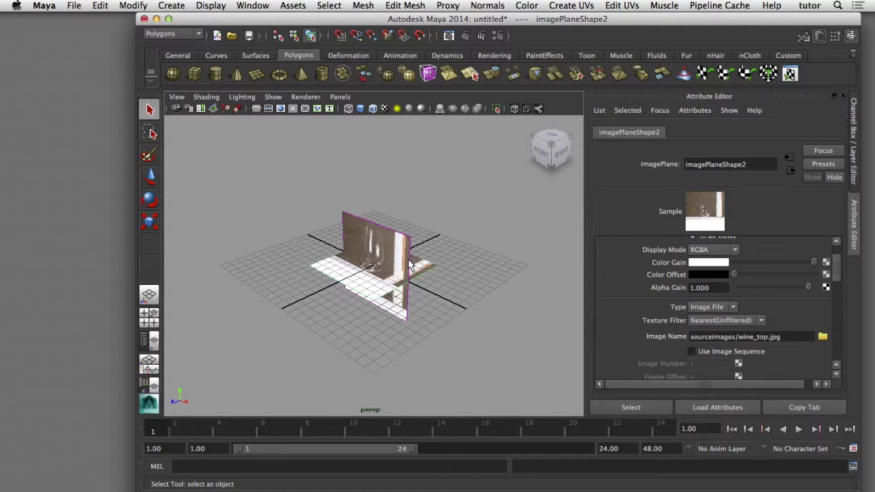
- Select imagePlane1 and slide its Image Center Z to -3.9
{"action": "left_click", "coordinate": [415, 213]}
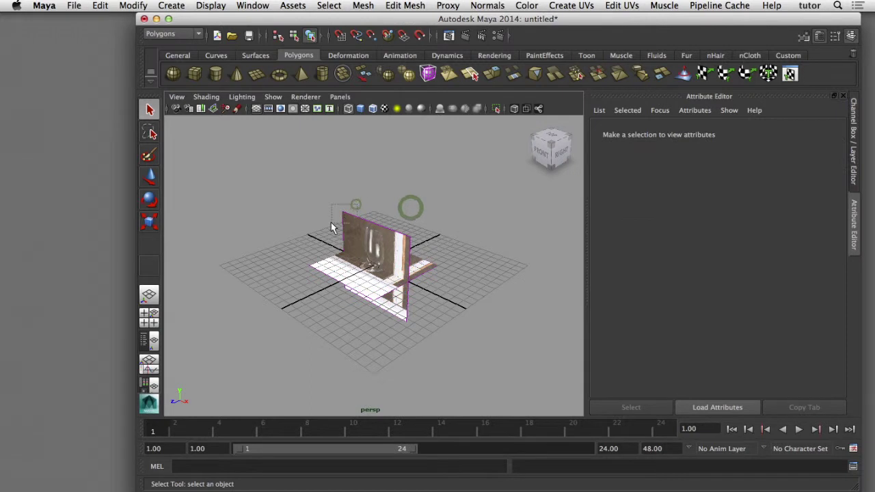
{"action": "left_click", "coordinate": [349, 213]}
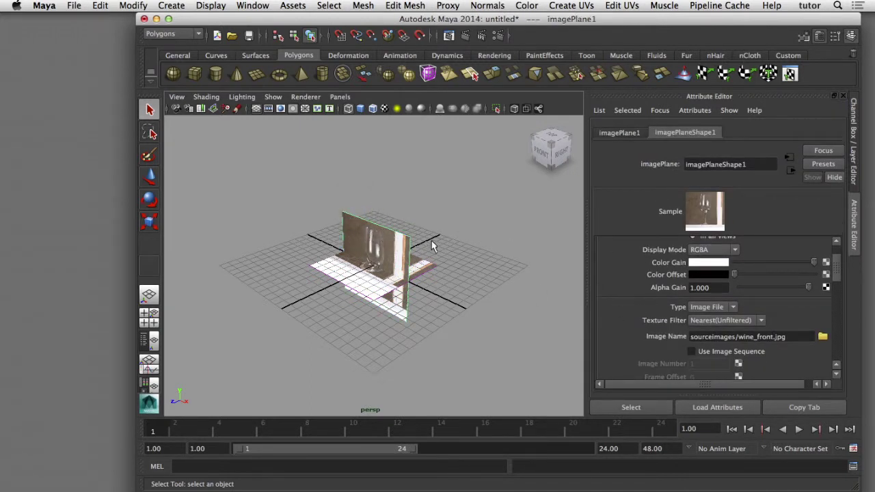
{"action": "left_click", "coordinate": [853, 177]}
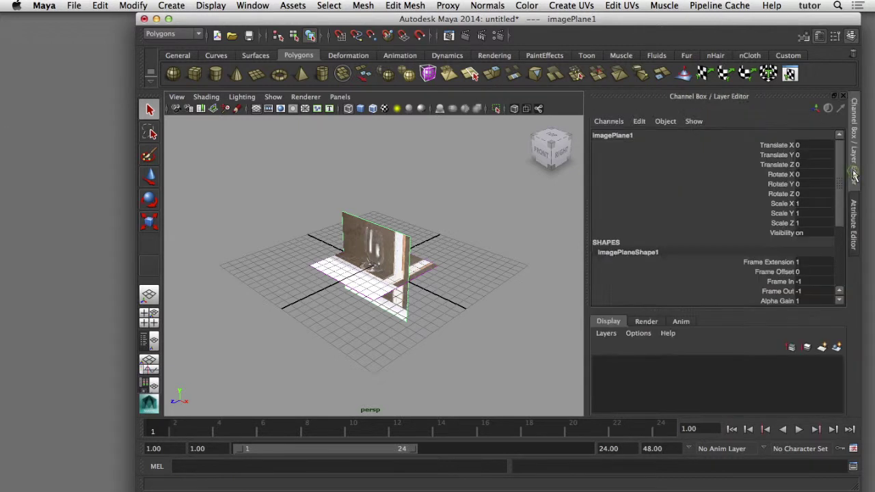
{"action": "scroll", "coordinate": [797, 273], "scroll_direction": "down", "scroll_amount": 3}
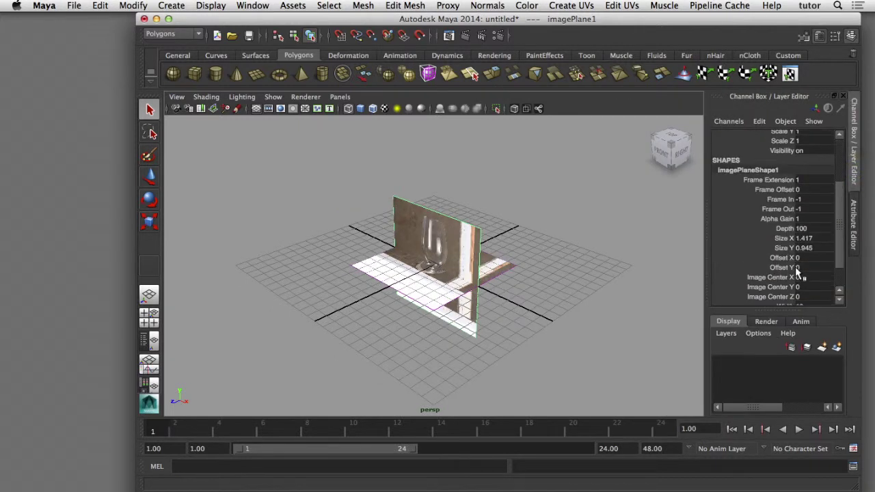
{"action": "scroll", "coordinate": [797, 274], "scroll_direction": "down", "scroll_amount": 2}
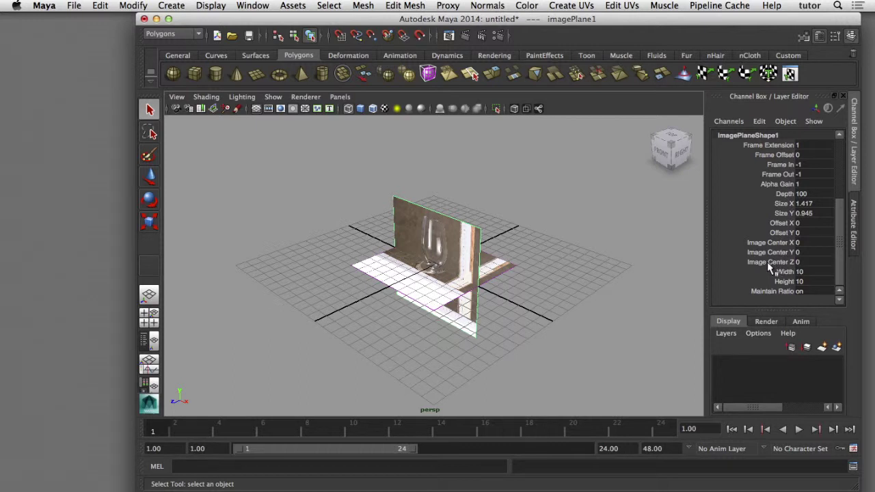
{"action": "left_click", "coordinate": [767, 262]}
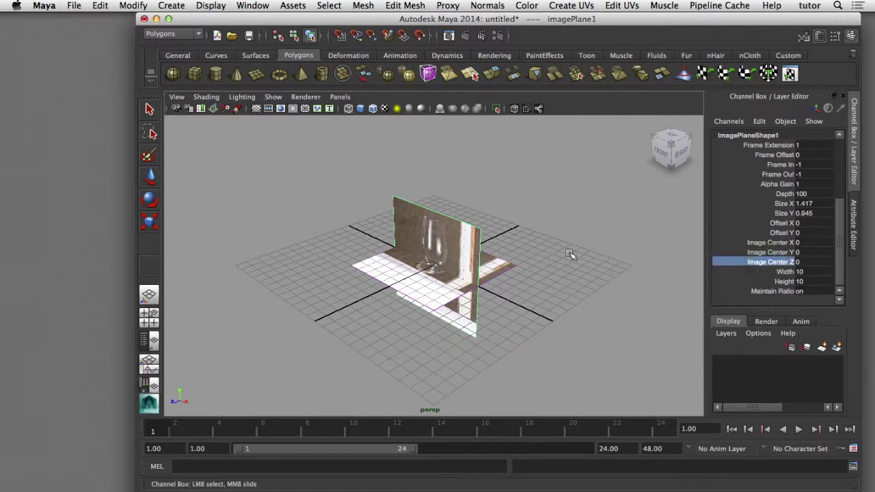
{"action": "middle_click_drag", "start_coordinate": [569, 253], "coordinate": [542, 257]}
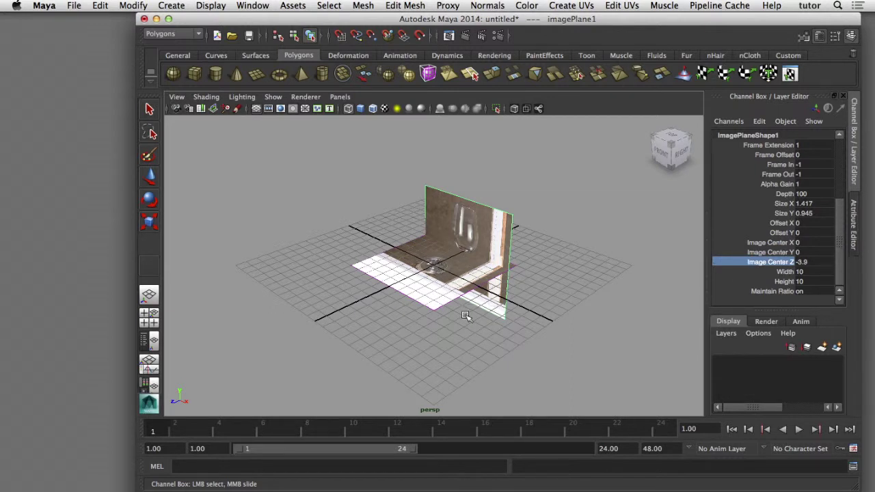
- Lower imagePlane2's Image Center Y to -4.1
{"action": "left_click", "coordinate": [443, 305]}
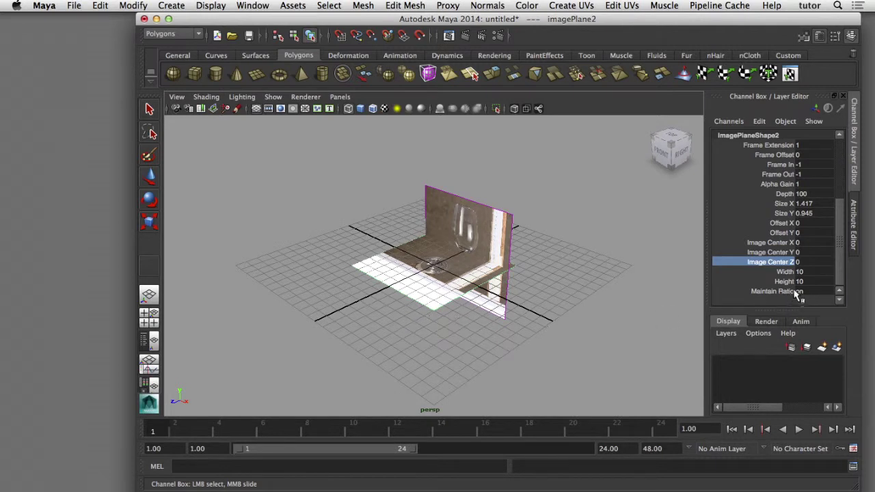
{"action": "left_click", "coordinate": [786, 251]}
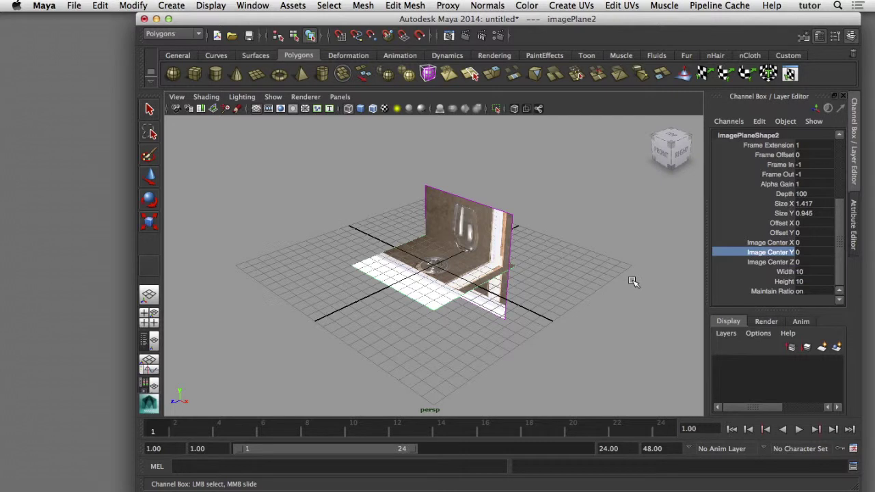
{"action": "middle_click_drag", "start_coordinate": [633, 282], "coordinate": [608, 283]}
{"action": "key", "text": "q"}
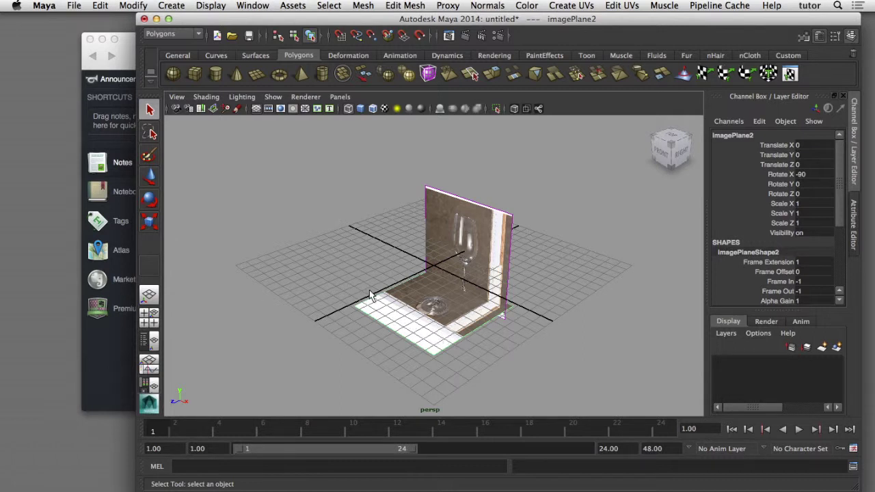
- Orbit and zoom in on the glass, then reselect the top photo plane
{"action": "left_click_drag", "start_coordinate": [366, 283], "coordinate": [238, 219], "text": "alt"}
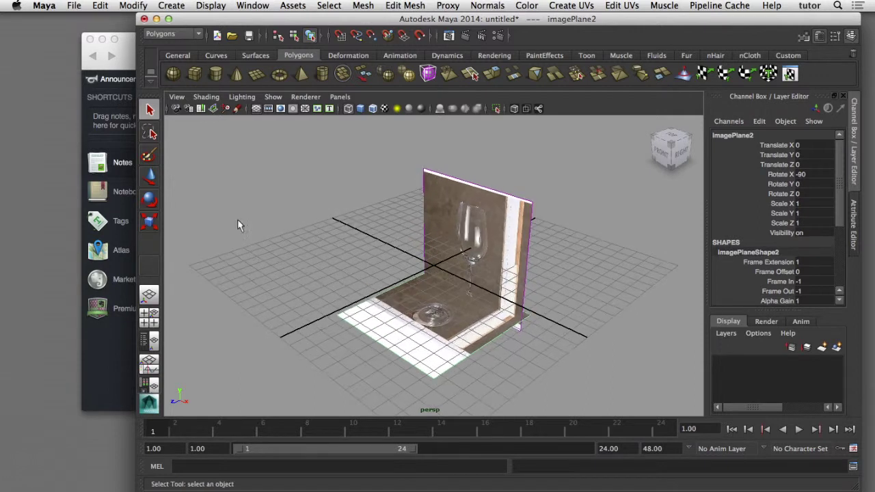
{"action": "right_click_drag", "start_coordinate": [238, 219], "coordinate": [311, 309], "text": "alt"}
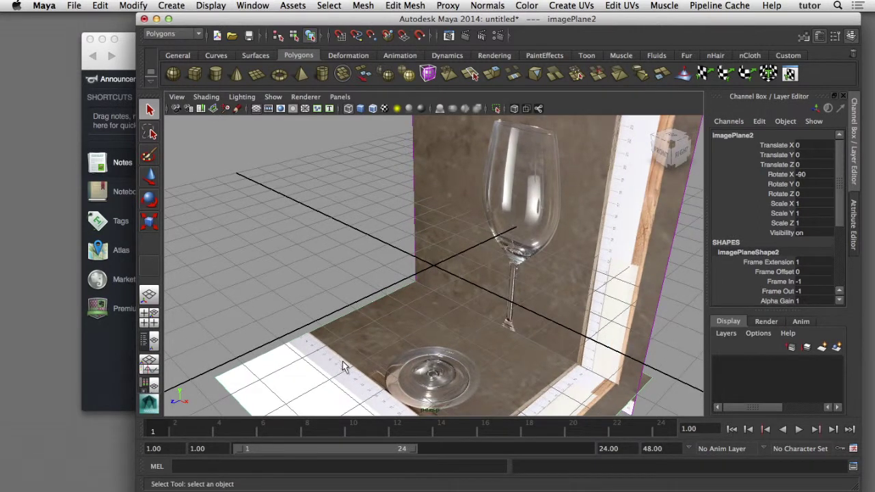
{"action": "scroll", "coordinate": [355, 381], "scroll_direction": "up", "scroll_amount": 3}
{"action": "scroll", "coordinate": [354, 377], "scroll_direction": "up", "scroll_amount": 2}
{"action": "middle_click_drag", "start_coordinate": [354, 376], "coordinate": [464, 214], "text": "alt"}
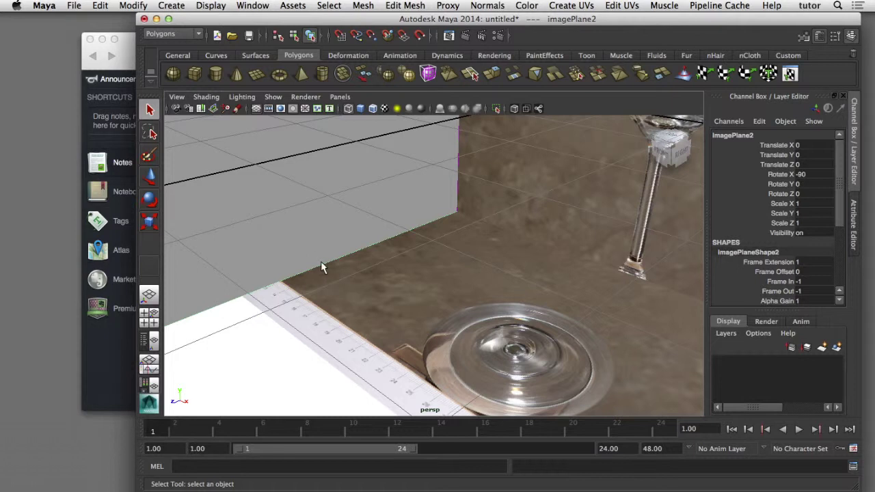
{"action": "scroll", "coordinate": [335, 280], "scroll_direction": "down", "scroll_amount": 3}
{"action": "scroll", "coordinate": [335, 280], "scroll_direction": "down", "scroll_amount": 3}
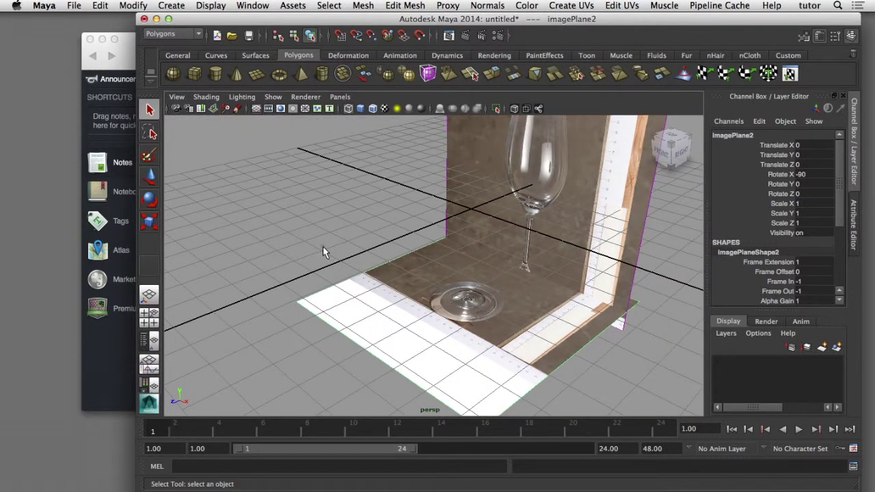
{"action": "left_click", "coordinate": [325, 252]}
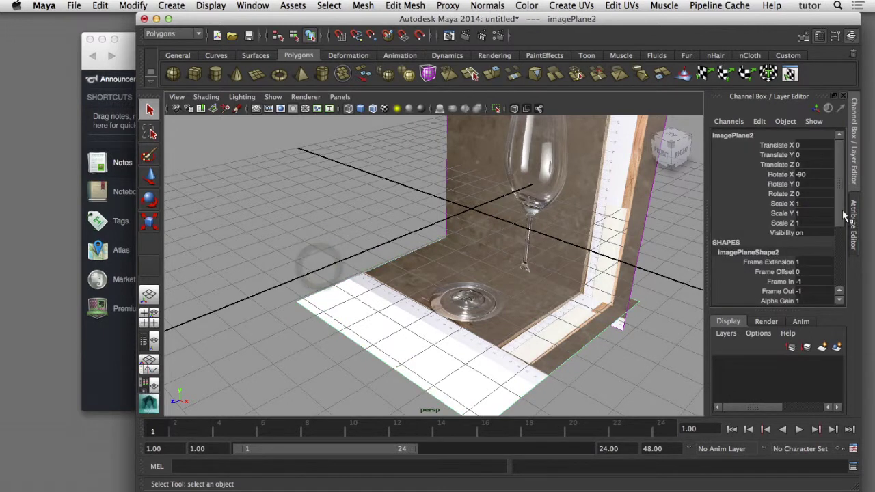
{"action": "left_click_drag", "start_coordinate": [844, 216], "coordinate": [841, 281]}
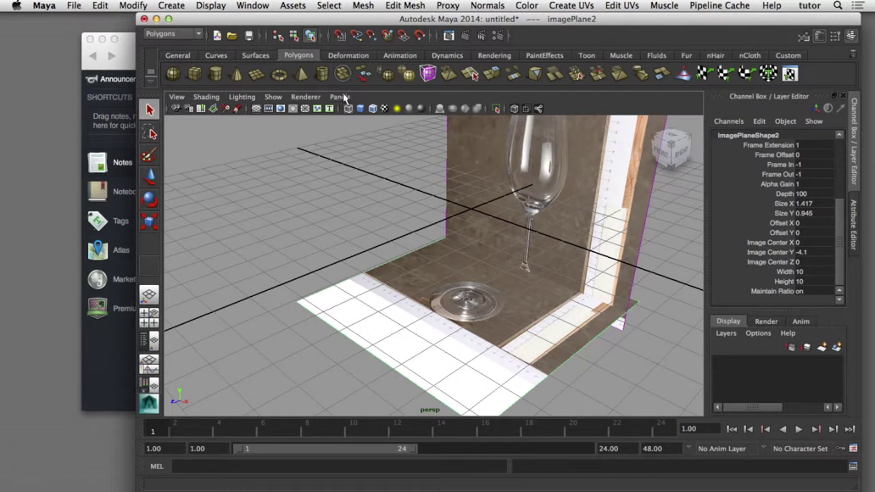
{"action": "left_click", "coordinate": [340, 96]}
{"action": "mouse_move", "coordinate": [378, 132]}
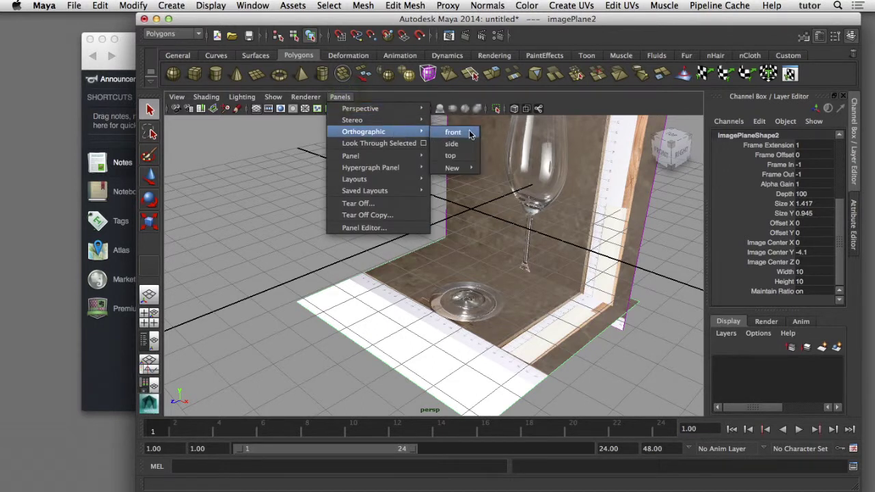
- In the top view, set the top photo plane's Width and Height to 27.7
{"action": "left_click", "coordinate": [461, 156]}
{"action": "scroll", "coordinate": [475, 328], "scroll_direction": "up", "scroll_amount": 5}
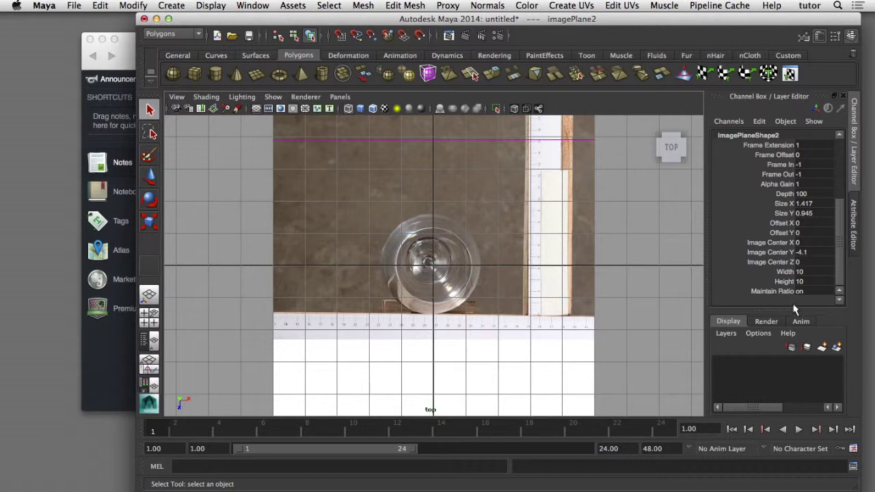
{"action": "double_click", "coordinate": [799, 273]}
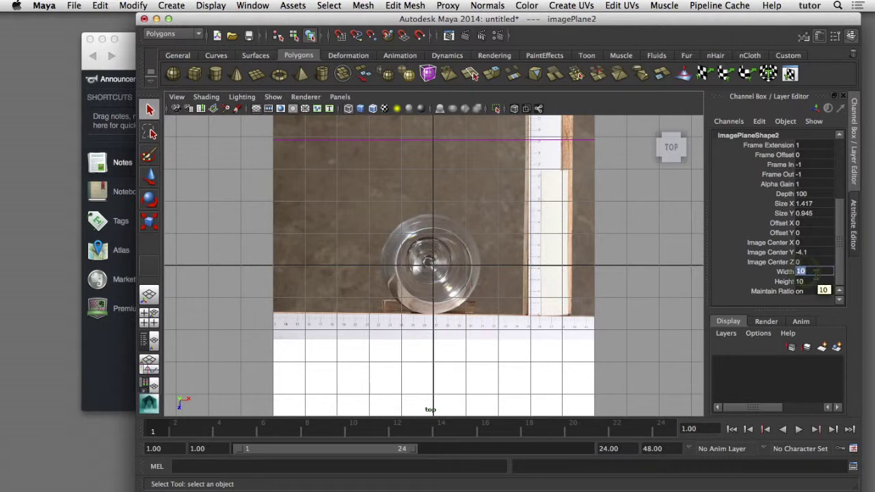
{"action": "type", "text": "27."}
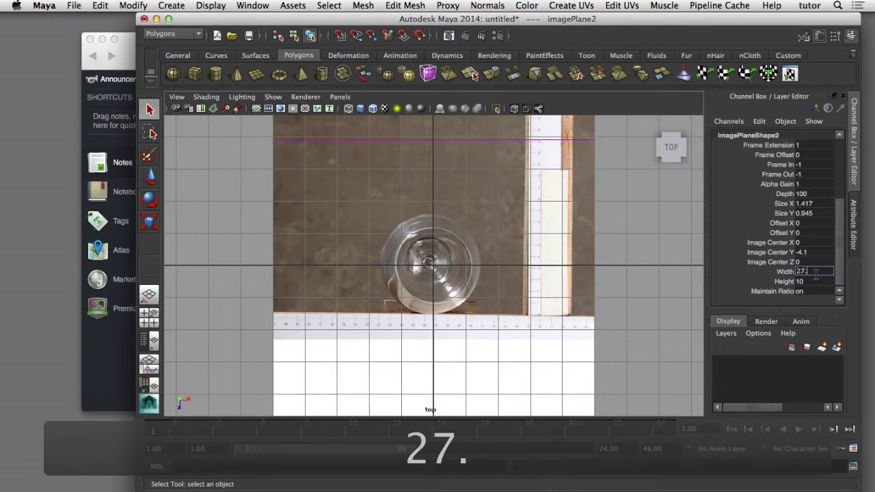
{"action": "type", "text": "7"}
{"action": "key", "text": "Return"}
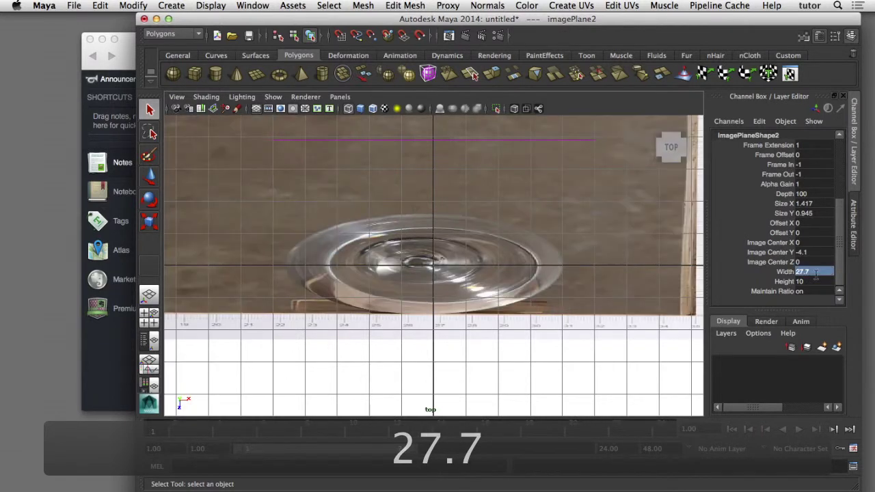
{"action": "double_click", "coordinate": [814, 281]}
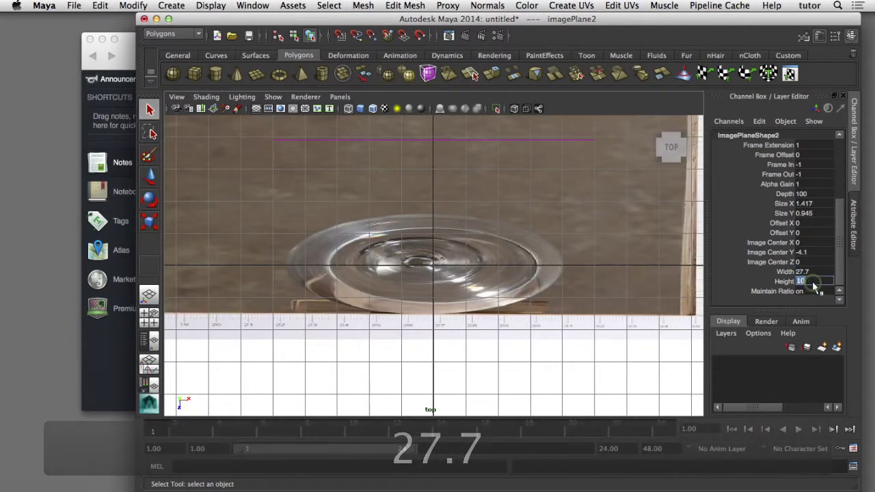
{"action": "type", "text": "27."}
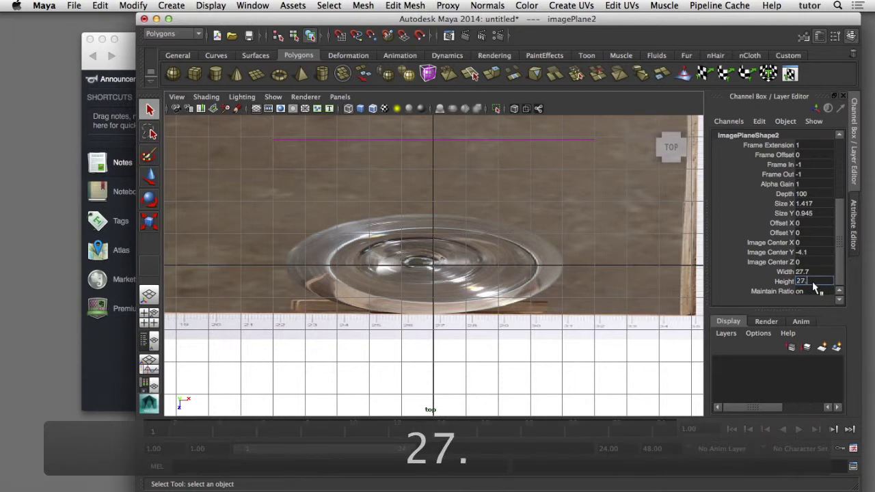
{"action": "type", "text": "7"}
{"action": "key", "text": "Return"}
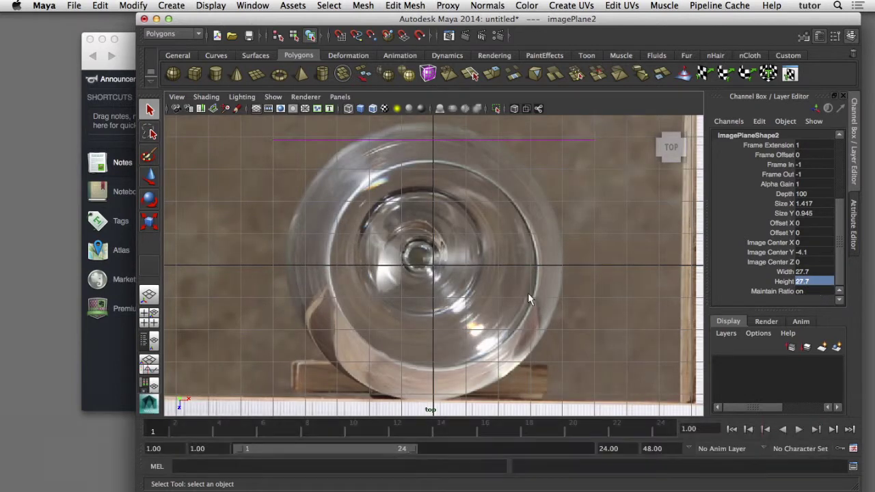
- Nudge the top photo plane's Image Center X to -0.2
{"action": "middle_click_drag", "start_coordinate": [528, 293], "coordinate": [542, 179], "text": "alt"}
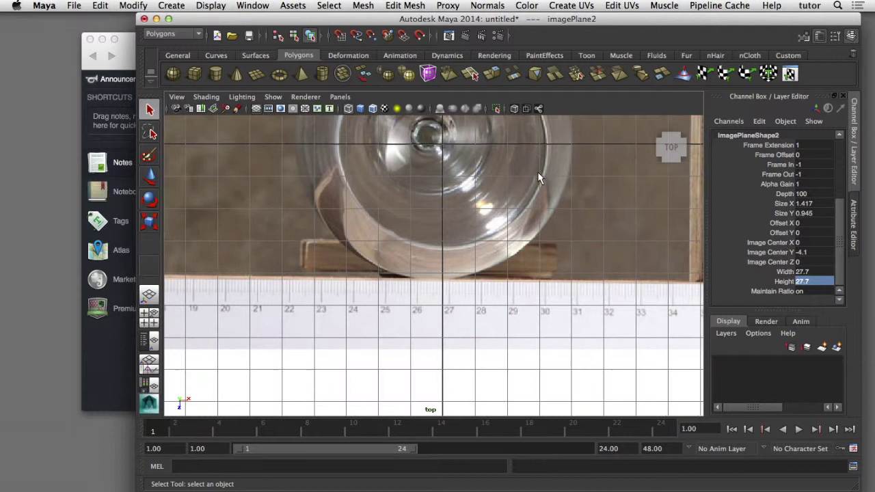
{"action": "left_click", "coordinate": [786, 244]}
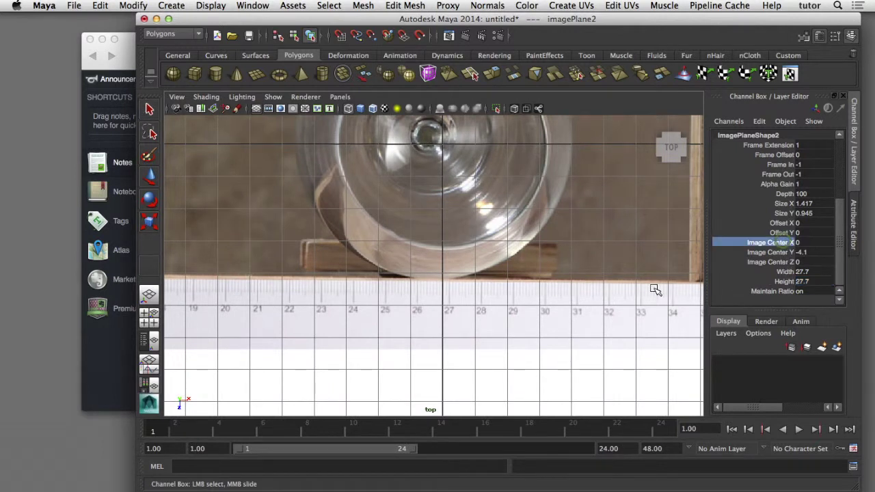
{"action": "middle_click_drag", "start_coordinate": [656, 287], "coordinate": [644, 287]}
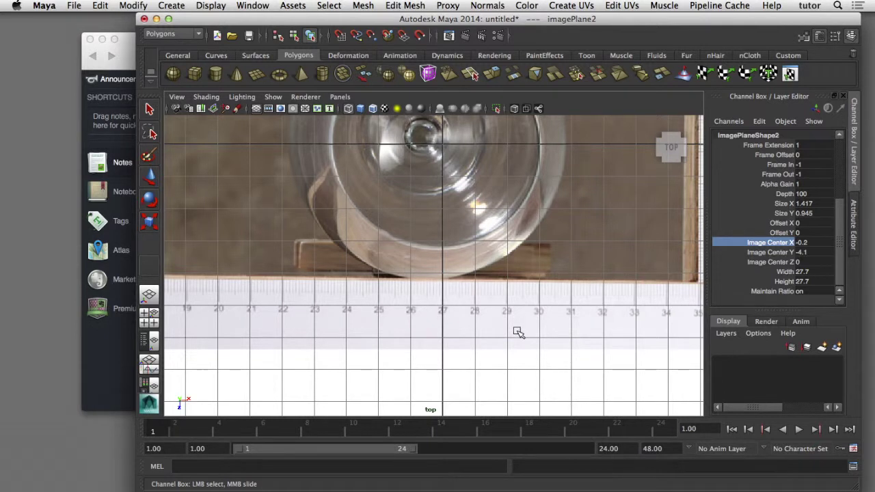
- In the front view, set imagePlane1's Width and Height to 27.7
{"action": "left_click", "coordinate": [340, 97]}
{"action": "mouse_move", "coordinate": [360, 108]}
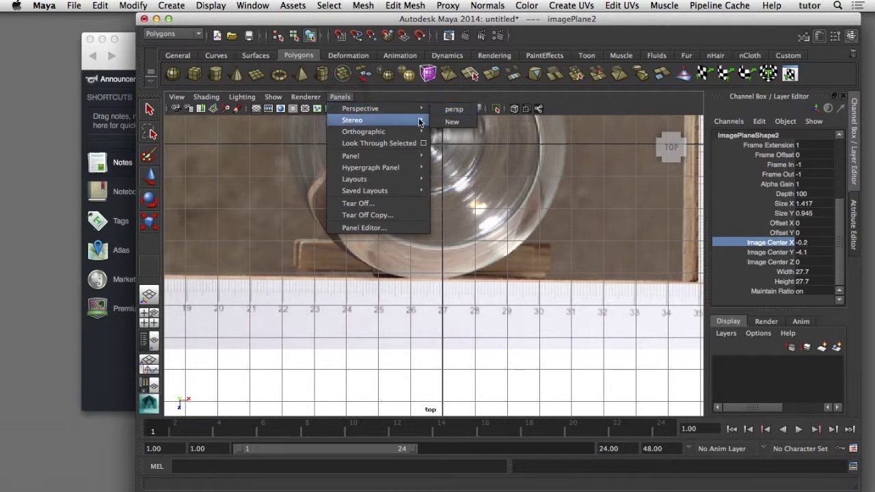
{"action": "mouse_move", "coordinate": [363, 132]}
{"action": "left_click", "coordinate": [454, 132]}
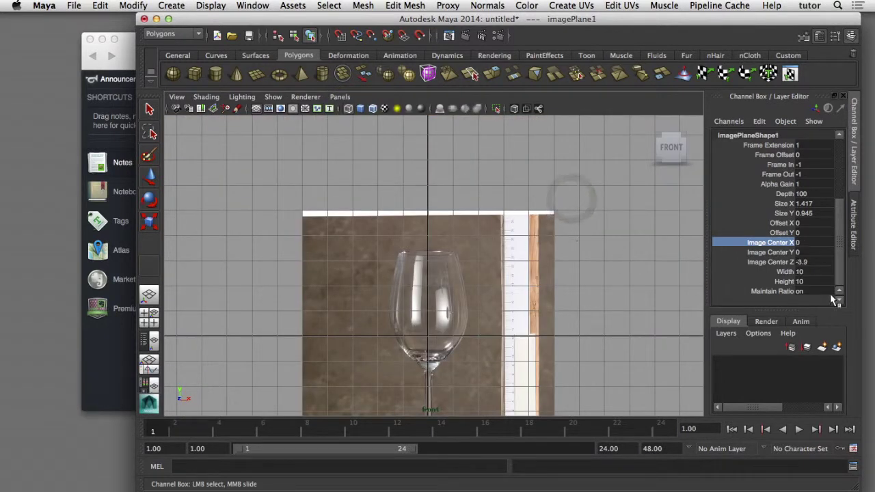
{"action": "left_click", "coordinate": [815, 271]}
{"action": "type", "text": "27"}
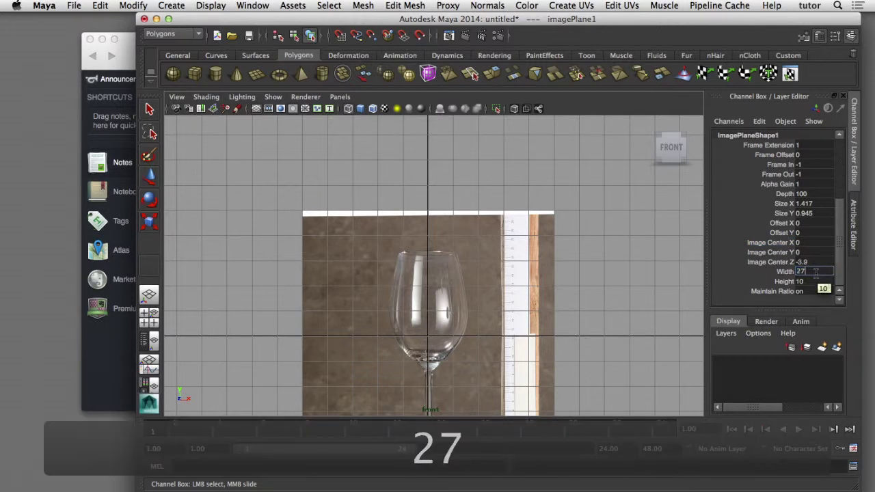
{"action": "type", "text": ".7"}
{"action": "left_click", "coordinate": [818, 281]}
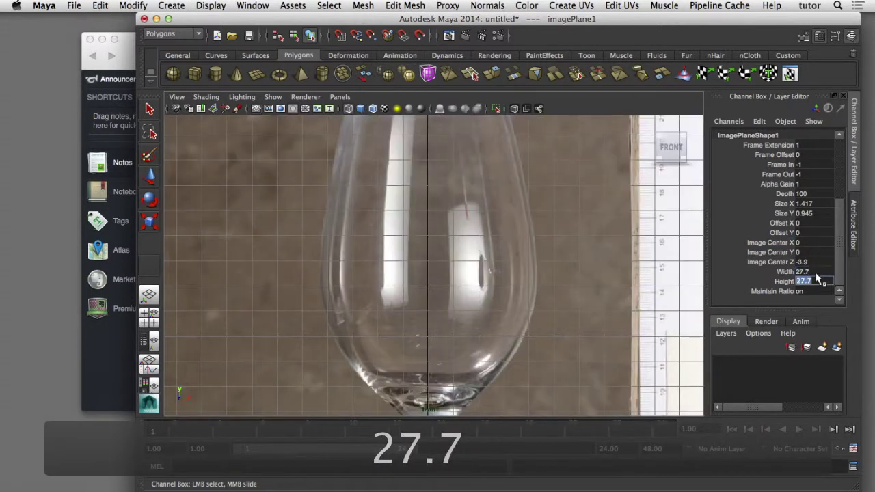
{"action": "type", "text": "27.7"}
{"action": "key", "text": "Return"}
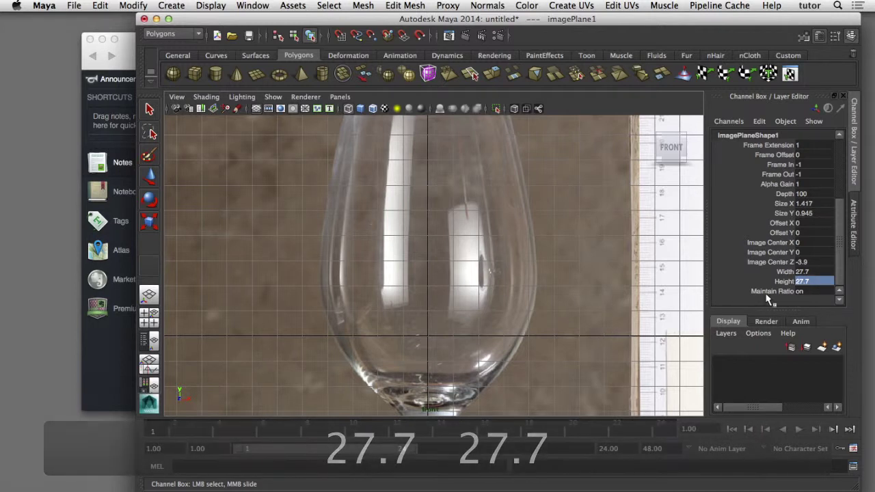
{"action": "left_click", "coordinate": [785, 253]}
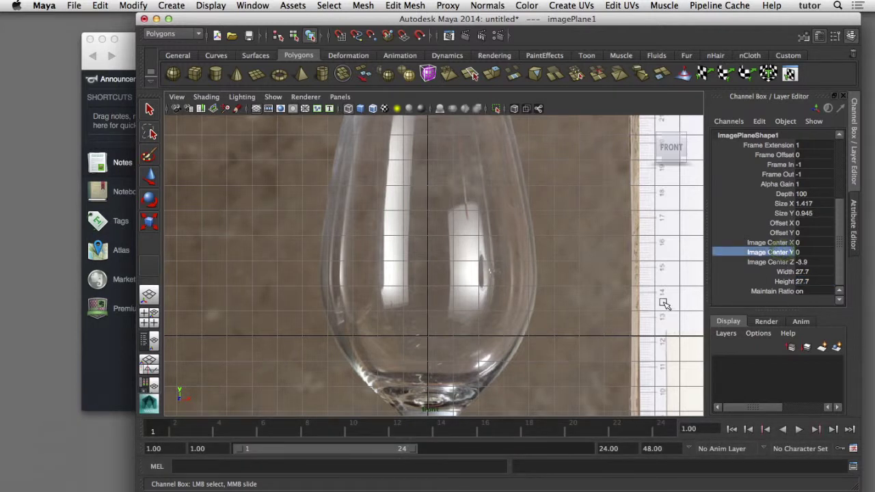
- Slide the front photo's Image Center Y to about 12.5, undoing the last overshoot
{"action": "middle_click_drag", "start_coordinate": [663, 303], "coordinate": [651, 275]}
{"action": "scroll", "coordinate": [652, 274], "scroll_direction": "down", "scroll_amount": 5}
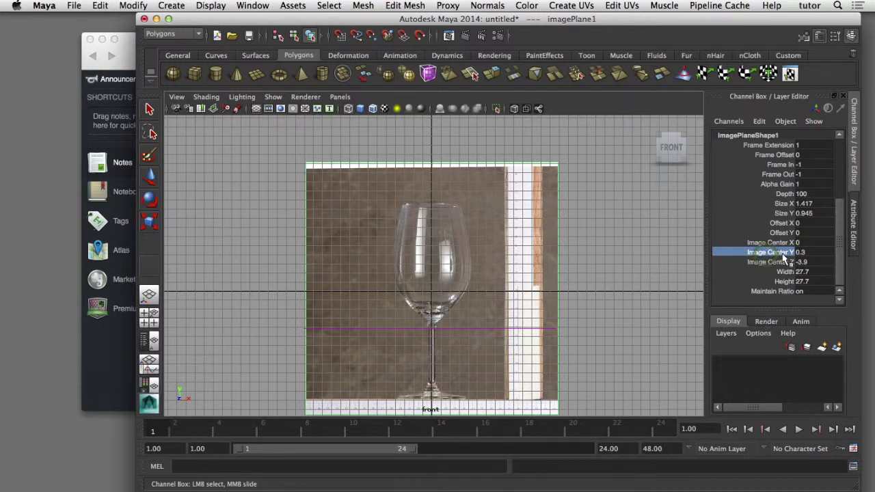
{"action": "mouse_move", "coordinate": [619, 270]}
{"action": "middle_mouse_down"}
{"action": "mouse_move", "coordinate": [642, 303]}
{"action": "mouse_move", "coordinate": [590, 308]}
{"action": "middle_mouse_up"}
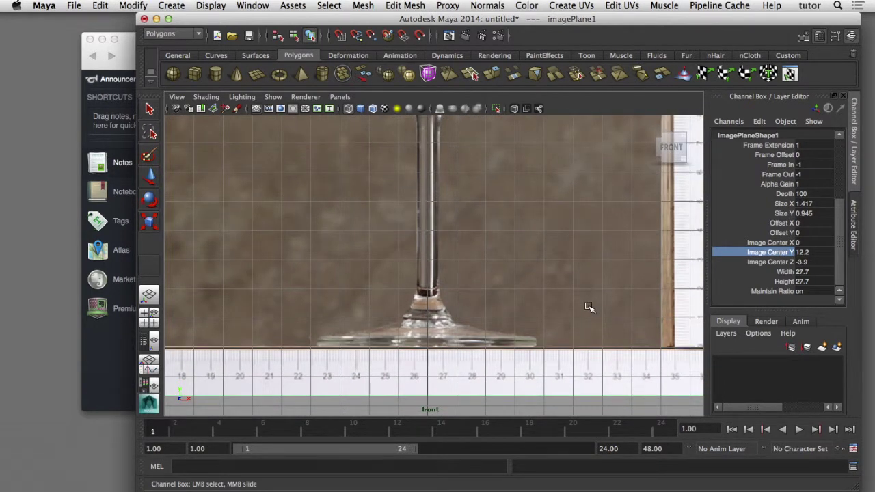
{"action": "scroll", "coordinate": [586, 304], "scroll_direction": "down", "scroll_amount": 3}
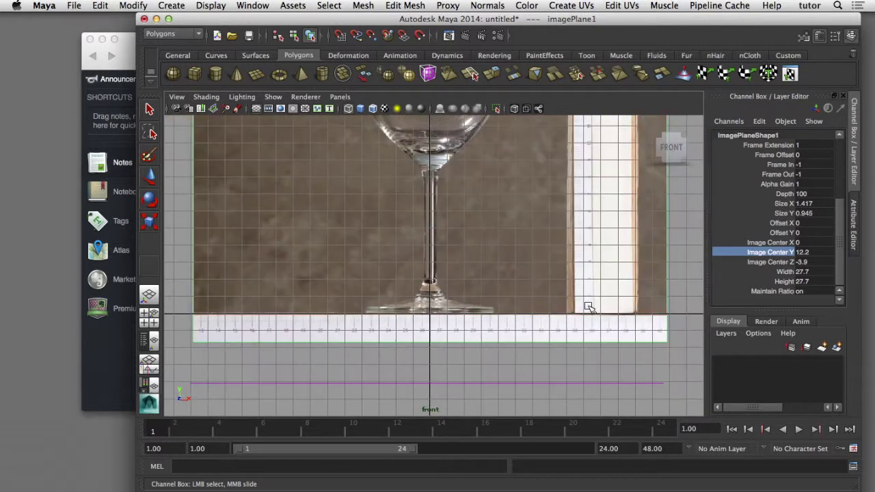
{"action": "scroll", "coordinate": [586, 306], "scroll_direction": "down", "scroll_amount": 2}
{"action": "scroll", "coordinate": [586, 304], "scroll_direction": "down", "scroll_amount": 1}
{"action": "middle_click_drag", "start_coordinate": [615, 281], "coordinate": [618, 281]}
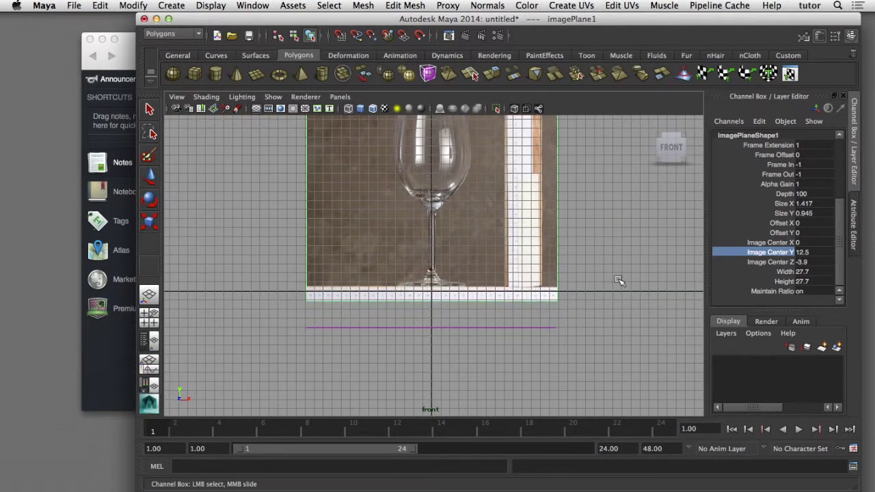
{"action": "key", "text": "super+z"}
{"action": "key", "text": "super+z"}
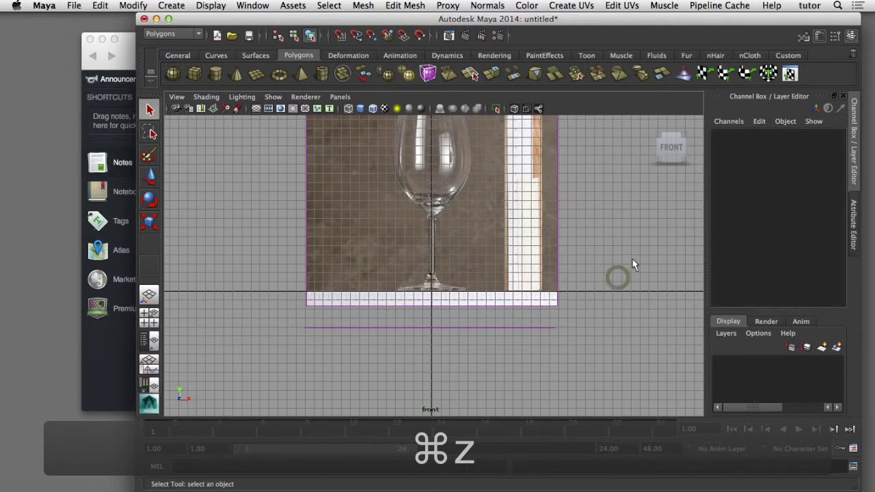
- Frame the front view on the glass foot and activate the CV Curve Tool (cubic, uniform)
{"action": "middle_click_drag", "start_coordinate": [623, 266], "coordinate": [628, 340], "text": "alt"}
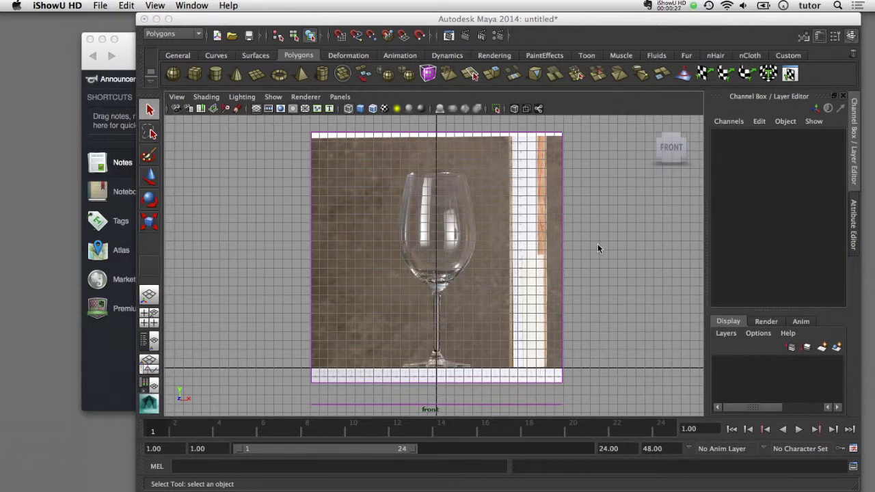
{"action": "right_click_drag", "start_coordinate": [597, 244], "coordinate": [585, 303], "text": "alt"}
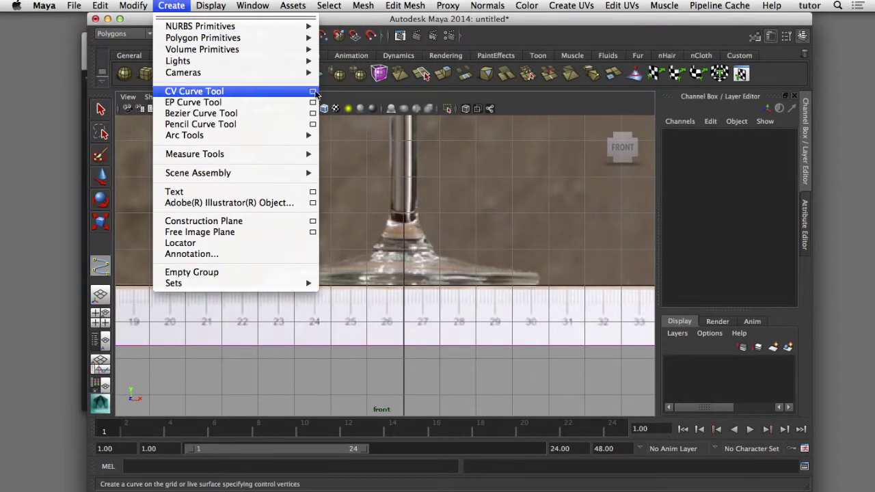
{"action": "left_click", "coordinate": [311, 91]}
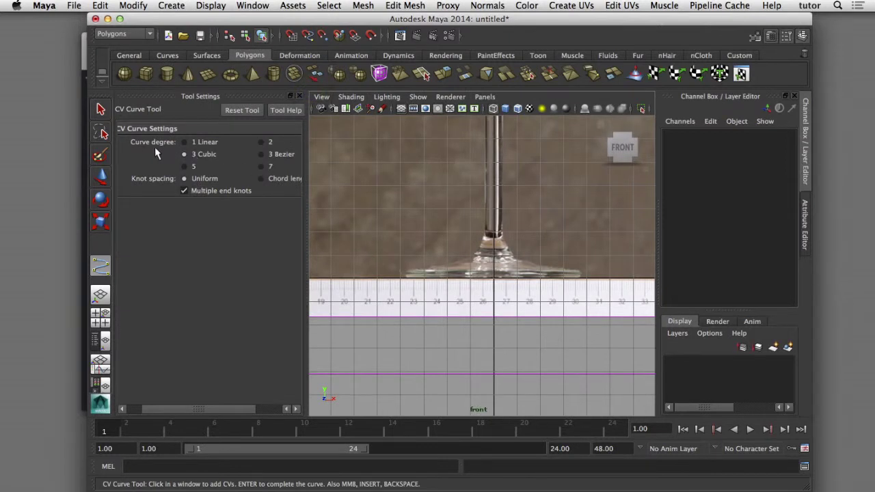
{"action": "left_click", "coordinate": [299, 95]}
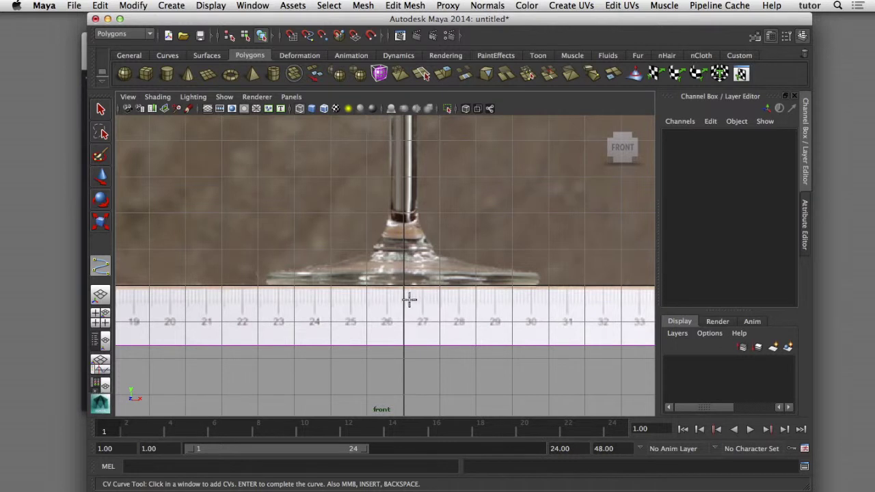
- Trace the foot: CVs from base centre out to the rim and back toward the stem
{"action": "left_click", "coordinate": [409, 300]}
{"action": "left_click", "coordinate": [412, 301]}
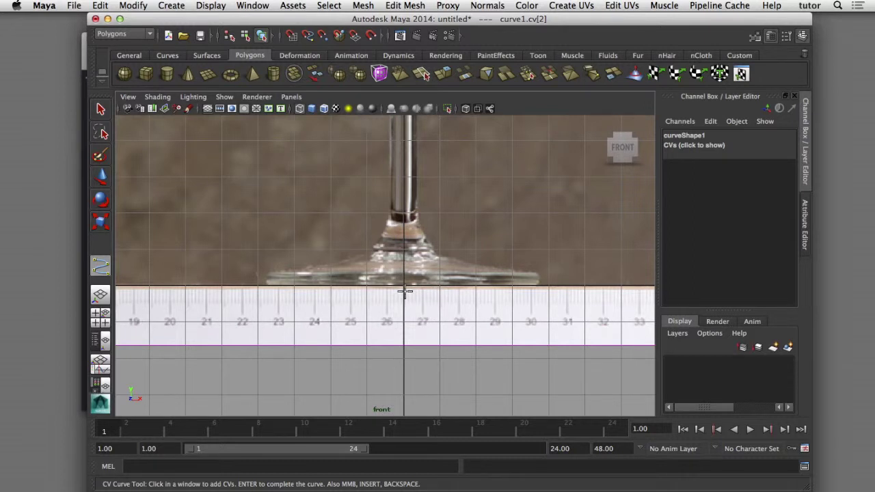
{"action": "left_click", "coordinate": [523, 290]}
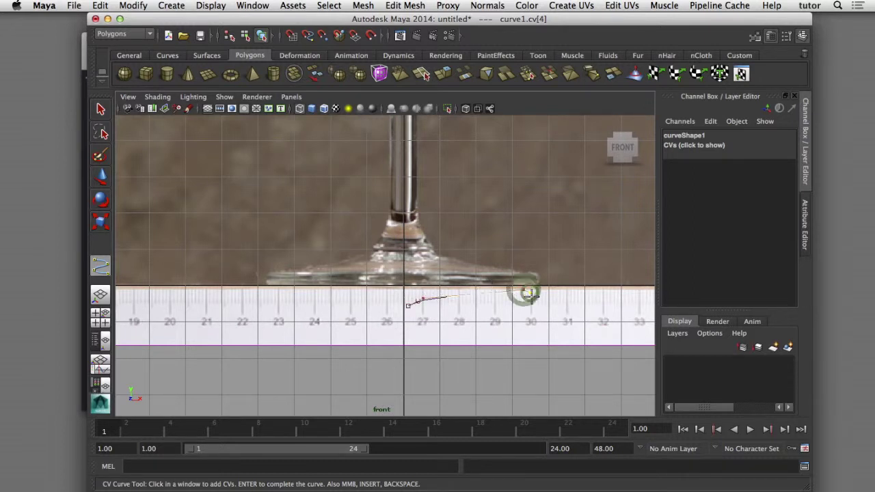
{"action": "left_click", "coordinate": [527, 294]}
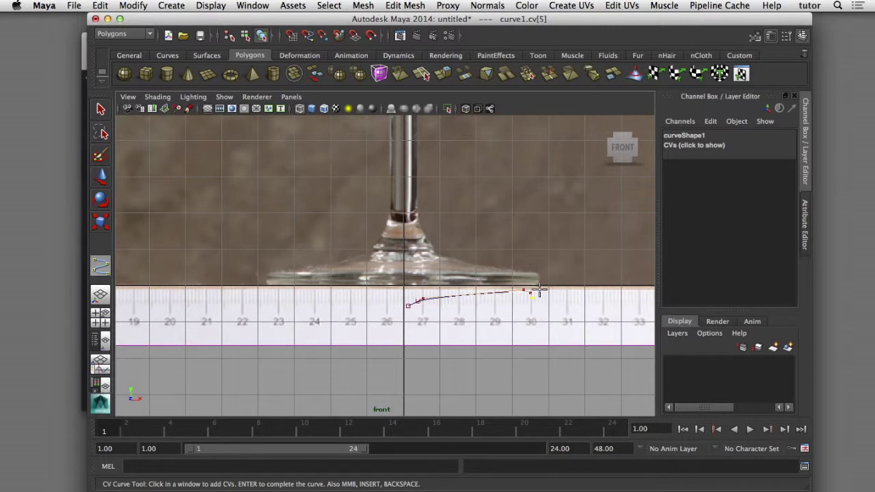
{"action": "left_click", "coordinate": [539, 289]}
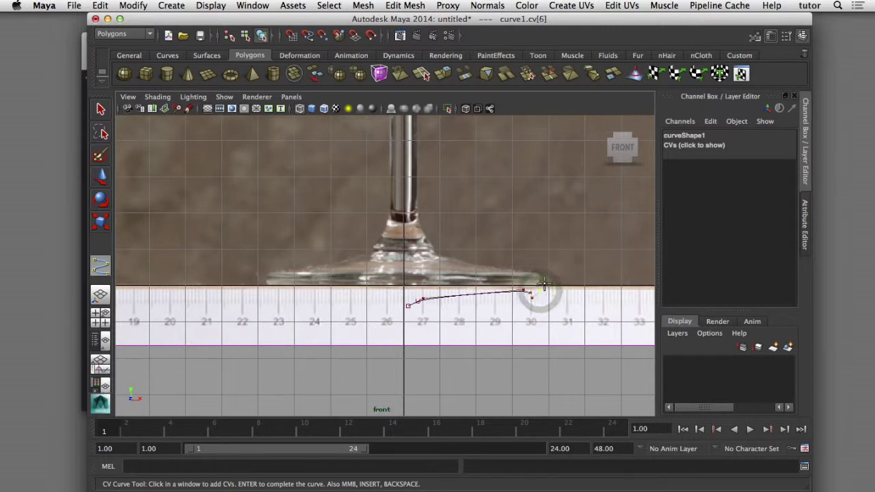
{"action": "left_click", "coordinate": [541, 274]}
{"action": "left_click", "coordinate": [541, 273]}
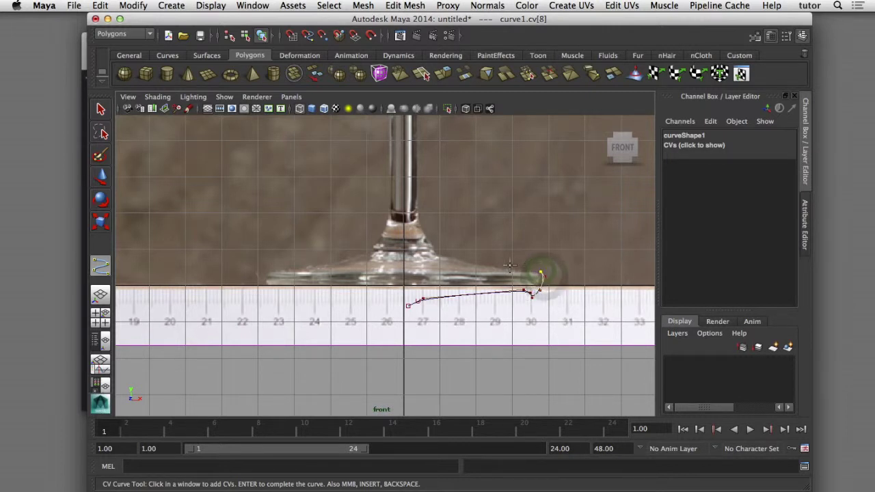
{"action": "left_click", "coordinate": [505, 265]}
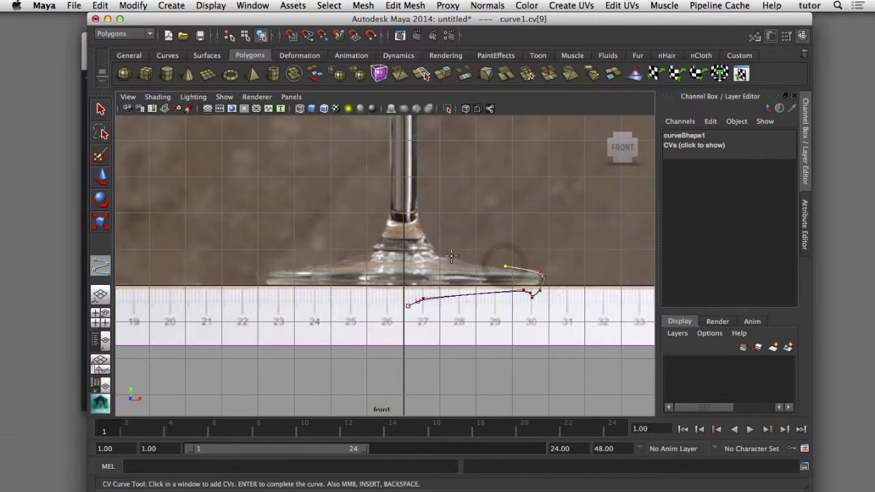
{"action": "left_click", "coordinate": [452, 256]}
{"action": "left_click", "coordinate": [426, 226]}
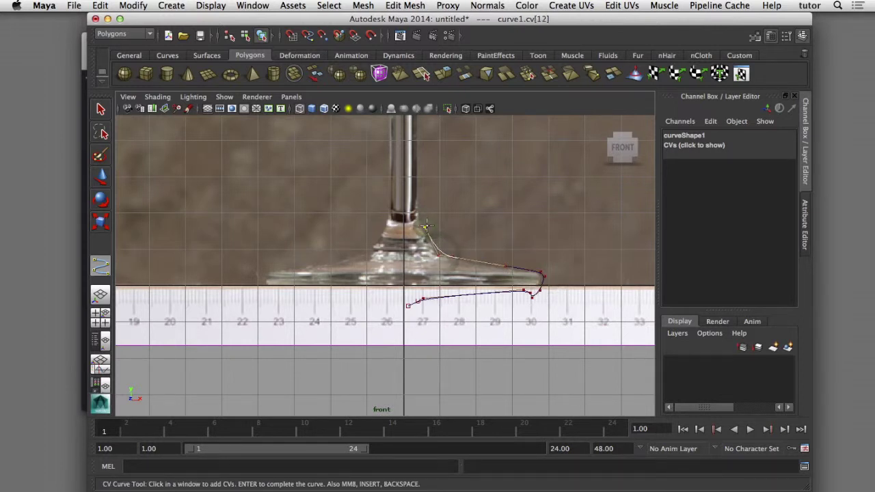
- Continue the profile up the stem with CVs at the foot junction and higher
{"action": "scroll", "coordinate": [426, 226], "scroll_direction": "down", "scroll_amount": 2}
{"action": "middle_click_drag", "start_coordinate": [428, 208], "coordinate": [432, 292], "text": "alt"}
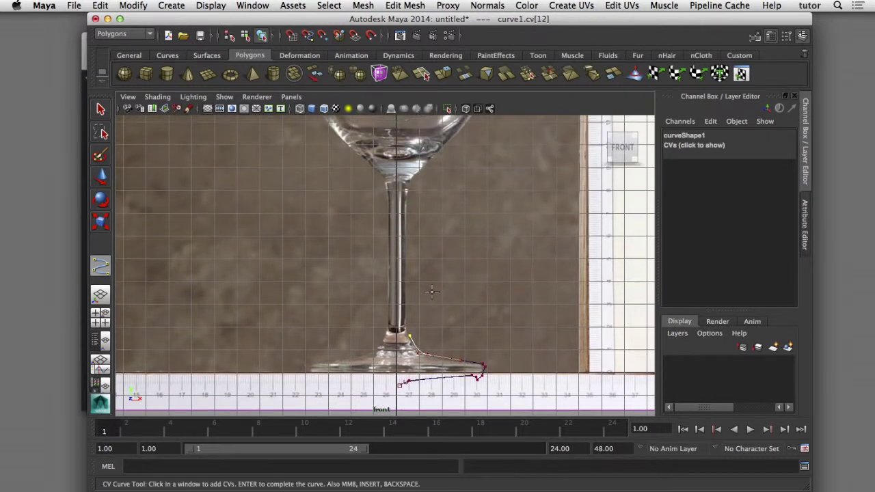
{"action": "left_click", "coordinate": [404, 321]}
{"action": "left_click", "coordinate": [414, 320]}
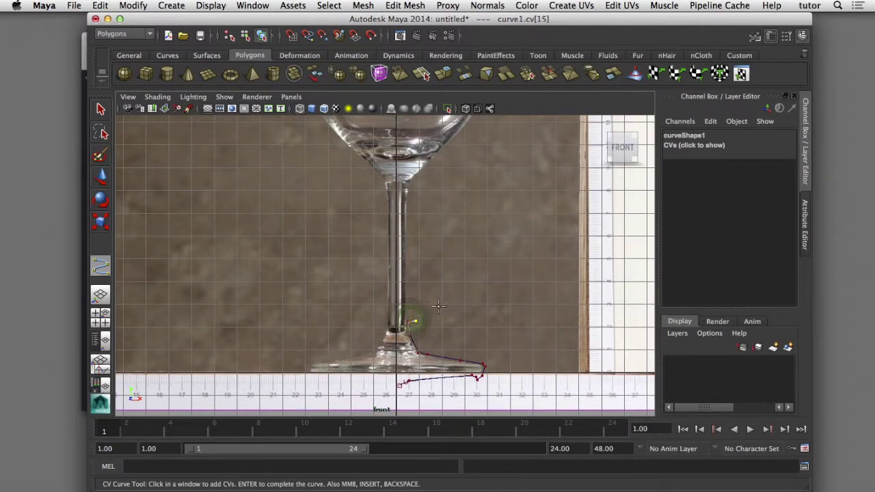
{"action": "left_click", "coordinate": [413, 200]}
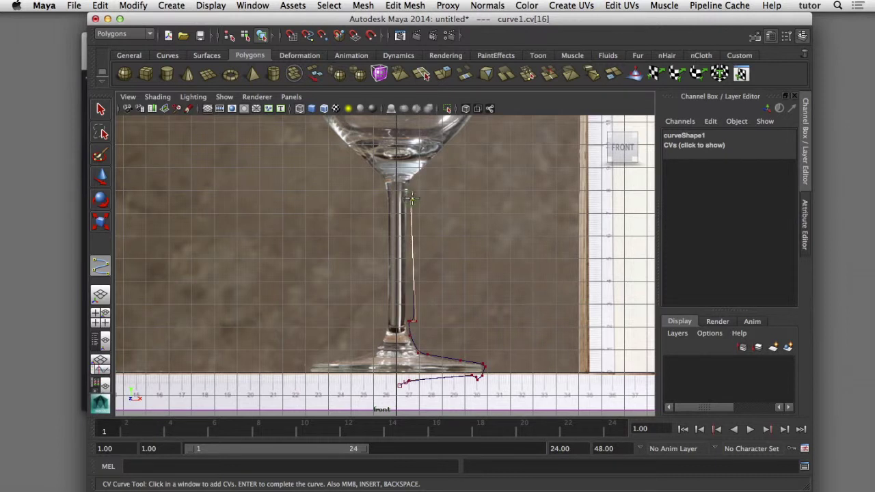
{"action": "left_click", "coordinate": [414, 199]}
{"action": "scroll", "coordinate": [445, 254], "scroll_direction": "up", "scroll_amount": 3}
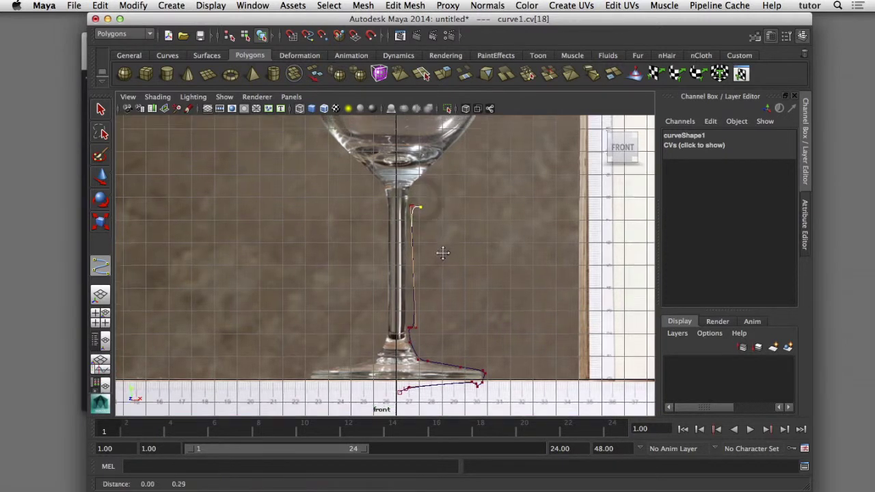
{"action": "mouse_move", "coordinate": [429, 357]}
{"action": "middle_mouse_down", "text": "alt"}
{"action": "mouse_move", "coordinate": [400, 380]}
{"action": "mouse_move", "coordinate": [390, 447]}
{"action": "middle_mouse_up", "text": "alt"}
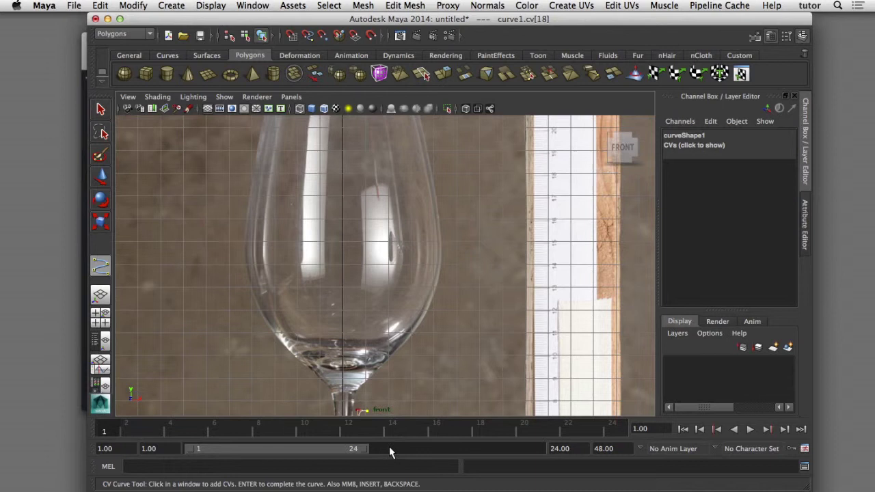
- Trace the outer bowl wall up to the rim and place CVs over its top
{"action": "left_click", "coordinate": [408, 351]}
{"action": "middle_click_drag", "start_coordinate": [458, 299], "coordinate": [443, 328], "text": "alt"}
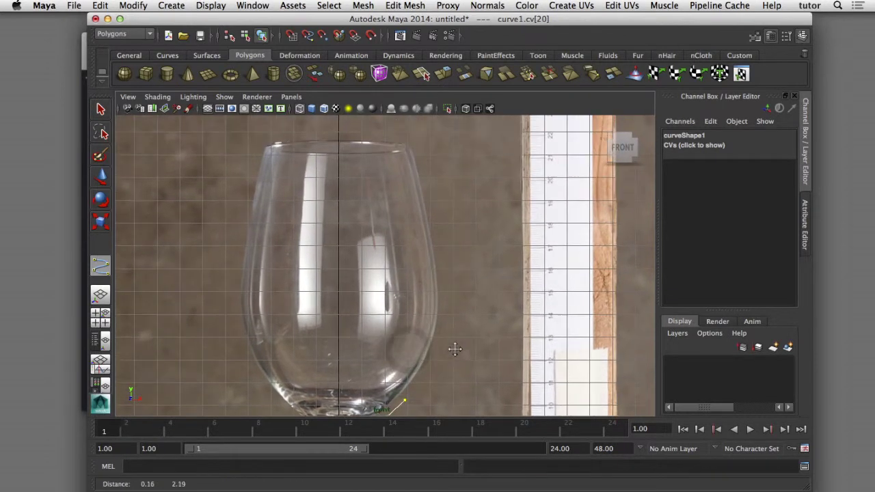
{"action": "left_click", "coordinate": [441, 329]}
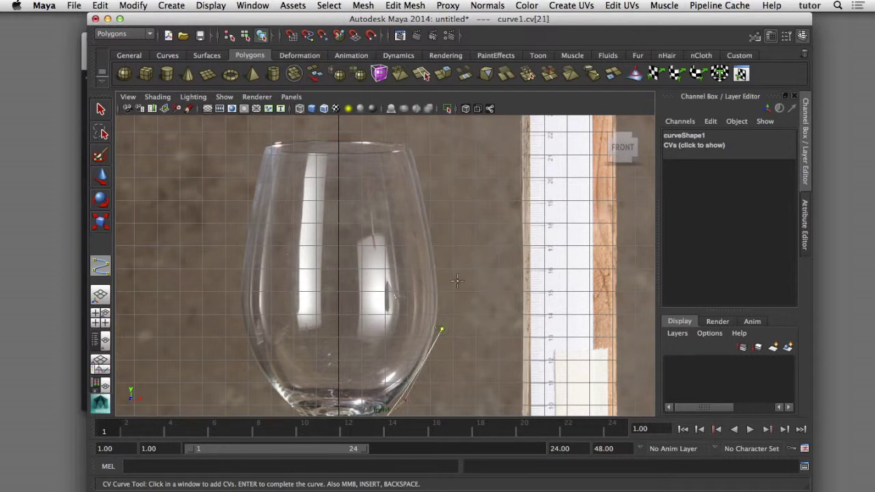
{"action": "left_click", "coordinate": [433, 237]}
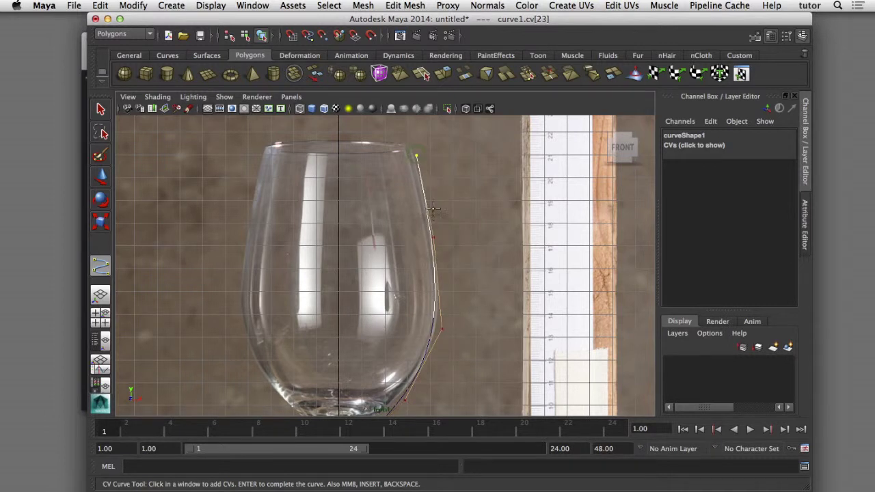
{"action": "left_click", "coordinate": [415, 154]}
{"action": "mouse_move", "coordinate": [415, 155]}
{"action": "right_mouse_down", "text": "alt"}
{"action": "mouse_move", "coordinate": [433, 213]}
{"action": "mouse_move", "coordinate": [442, 152]}
{"action": "right_mouse_up", "text": "alt"}
{"action": "middle_click_drag", "start_coordinate": [442, 153], "coordinate": [440, 387], "text": "alt"}
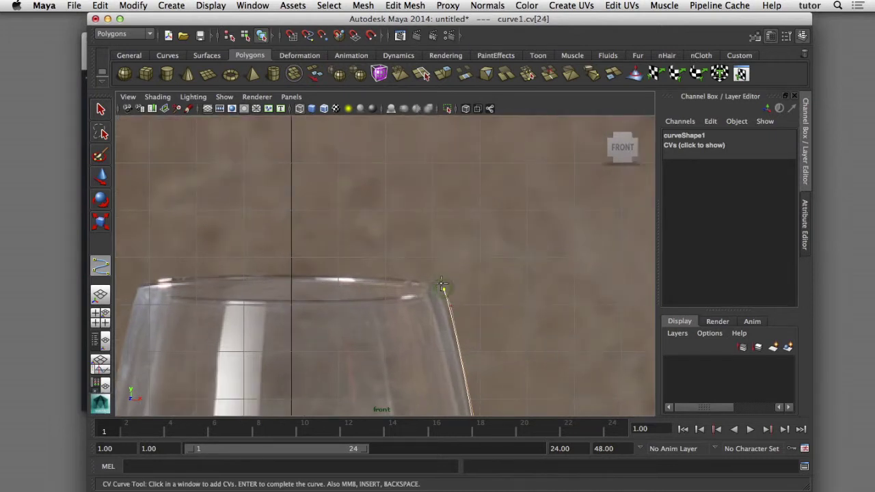
{"action": "left_click", "coordinate": [441, 284]}
{"action": "left_click", "coordinate": [433, 282]}
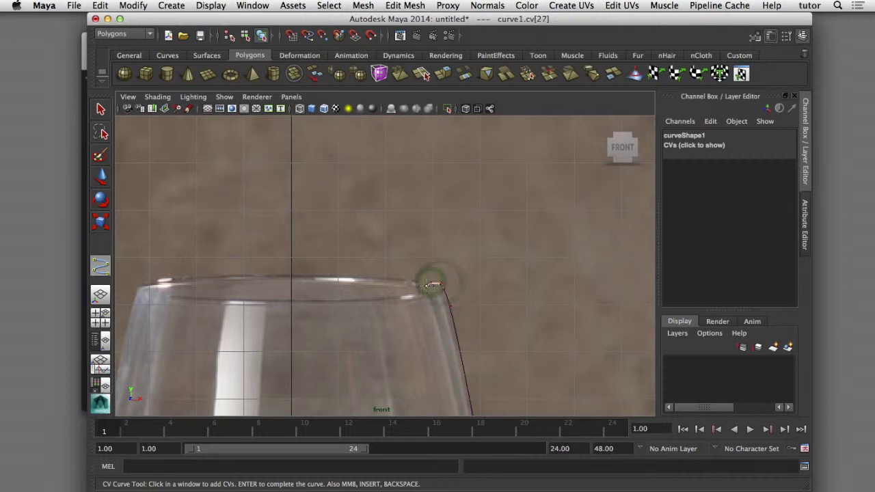
- Trace the inner bowl wall down to the bowl centre and finish curve1
{"action": "middle_click_drag", "start_coordinate": [477, 319], "coordinate": [475, 151], "text": "alt"}
{"action": "left_click", "coordinate": [433, 144]}
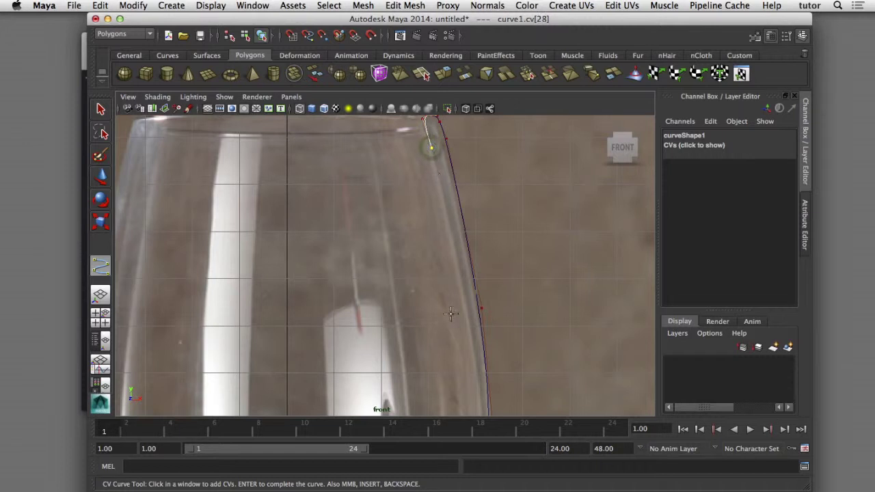
{"action": "left_click", "coordinate": [458, 312]}
{"action": "scroll", "coordinate": [478, 304], "scroll_direction": "down", "scroll_amount": 2}
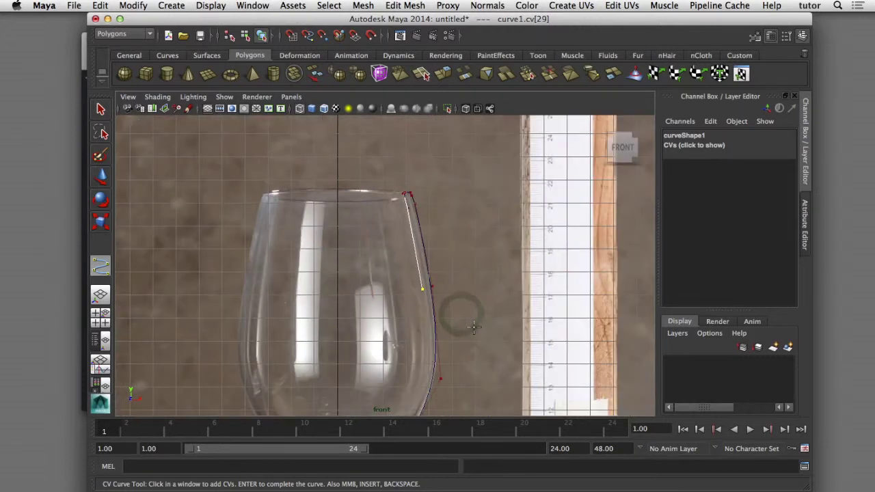
{"action": "mouse_move", "coordinate": [496, 299]}
{"action": "middle_mouse_down", "text": "alt"}
{"action": "mouse_move", "coordinate": [478, 250]}
{"action": "mouse_move", "coordinate": [479, 187]}
{"action": "middle_mouse_up", "text": "alt"}
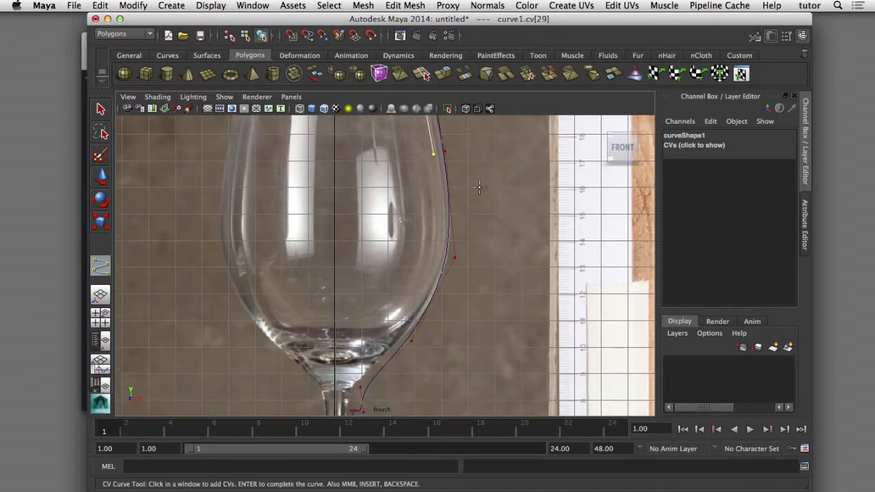
{"action": "left_click", "coordinate": [442, 251]}
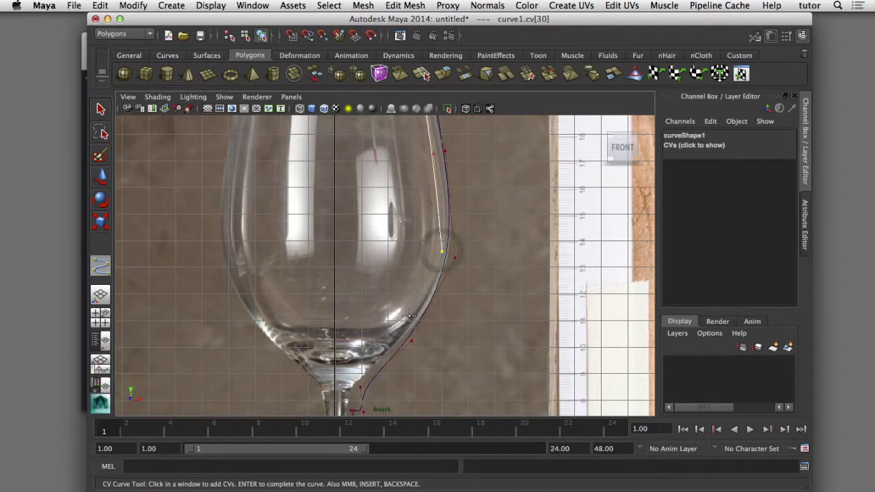
{"action": "left_click", "coordinate": [409, 316]}
{"action": "left_click", "coordinate": [387, 329]}
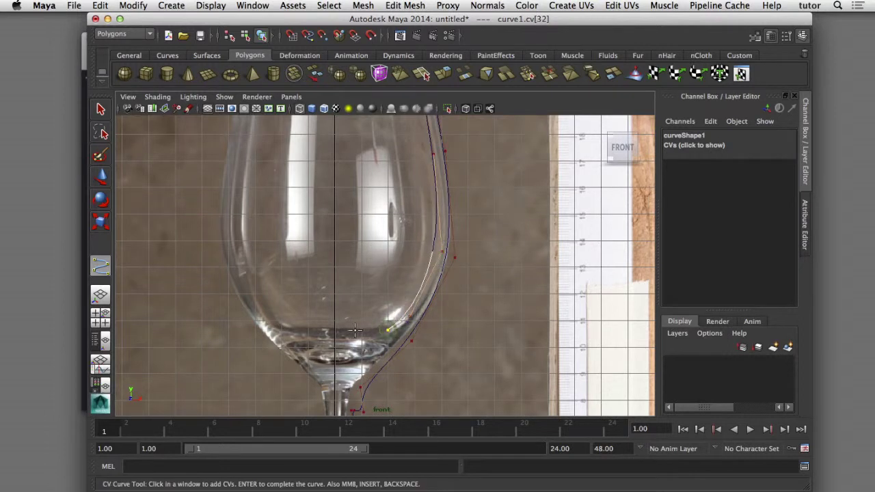
{"action": "left_click", "coordinate": [364, 330]}
{"action": "left_click", "coordinate": [348, 331]}
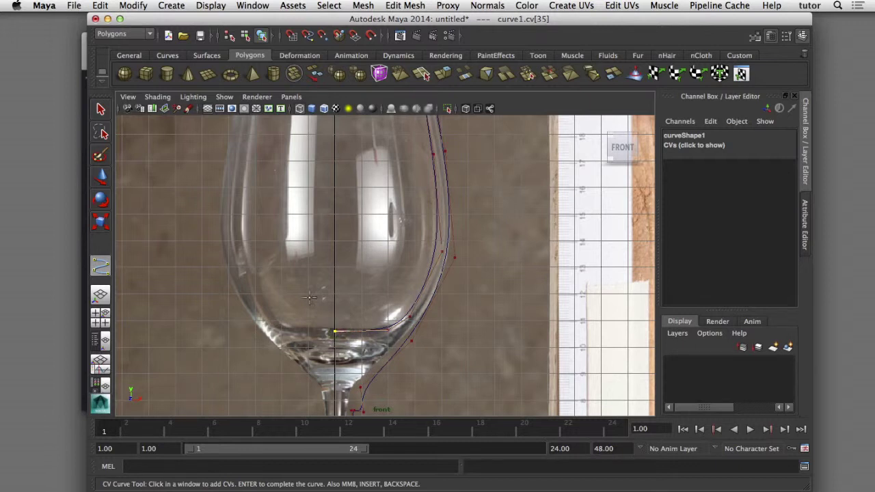
{"action": "left_click", "coordinate": [100, 109]}
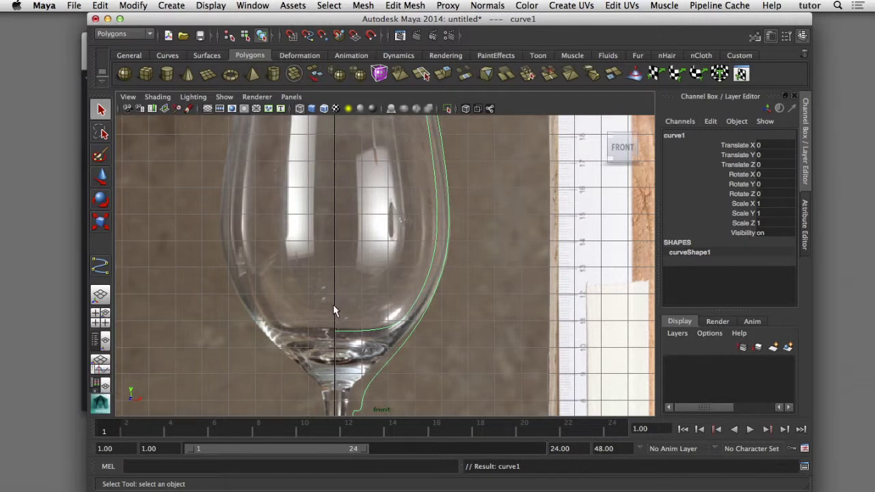
- Show curve1's CVs with F8 and marquee-select the three end CVs at the bowl centre
{"action": "key", "text": "F8"}
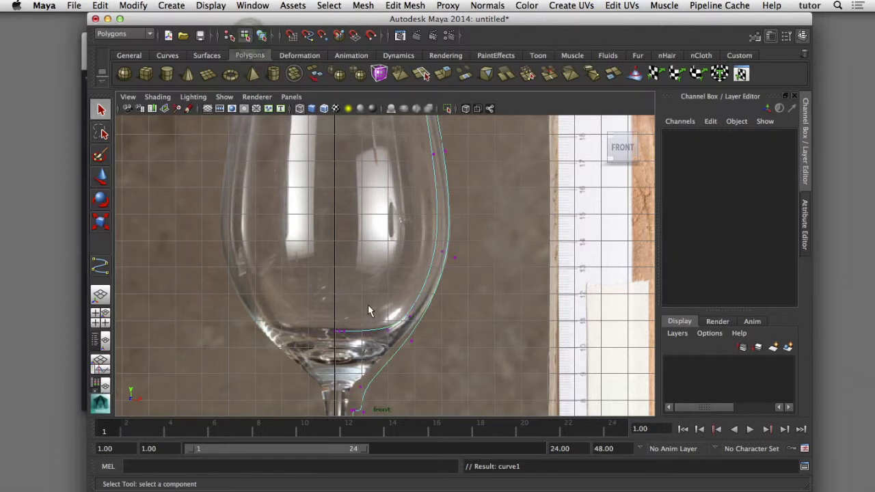
{"action": "left_click_drag", "start_coordinate": [368, 304], "coordinate": [371, 339]}
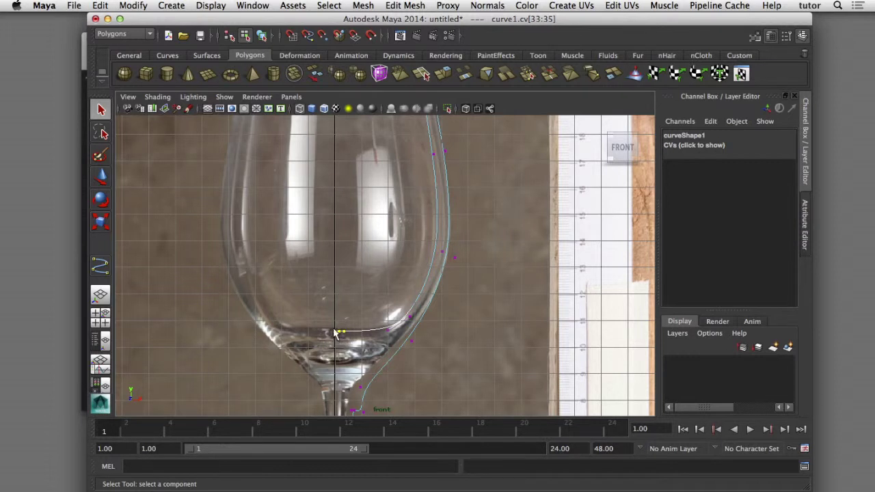
- Review the Move Tool settings, with component spacing retention off, then close them
{"action": "left_click", "coordinate": [137, 6]}
{"action": "mouse_move", "coordinate": [169, 26]}
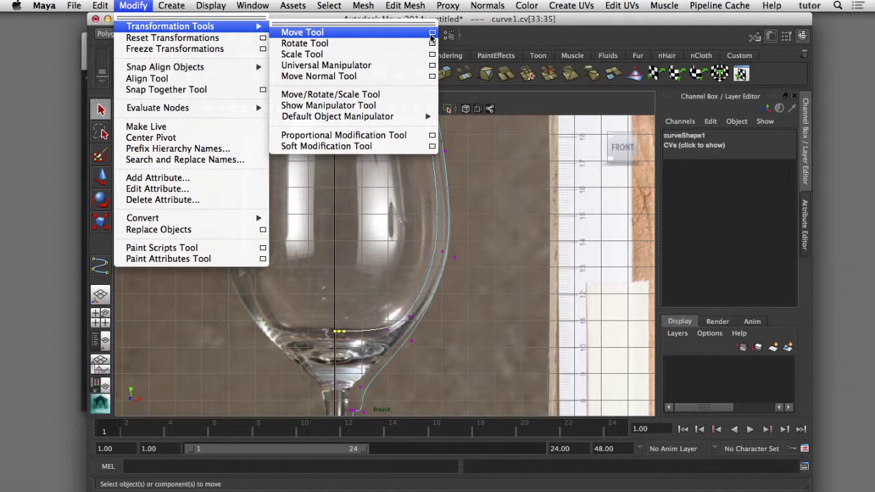
{"action": "left_click", "coordinate": [432, 35]}
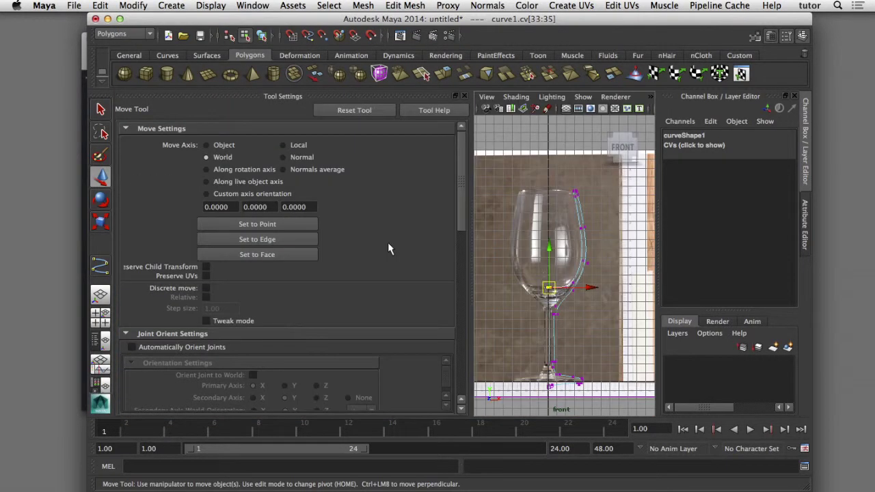
{"action": "scroll", "coordinate": [308, 246], "scroll_direction": "down", "scroll_amount": 3}
{"action": "scroll", "coordinate": [287, 273], "scroll_direction": "down", "scroll_amount": 3}
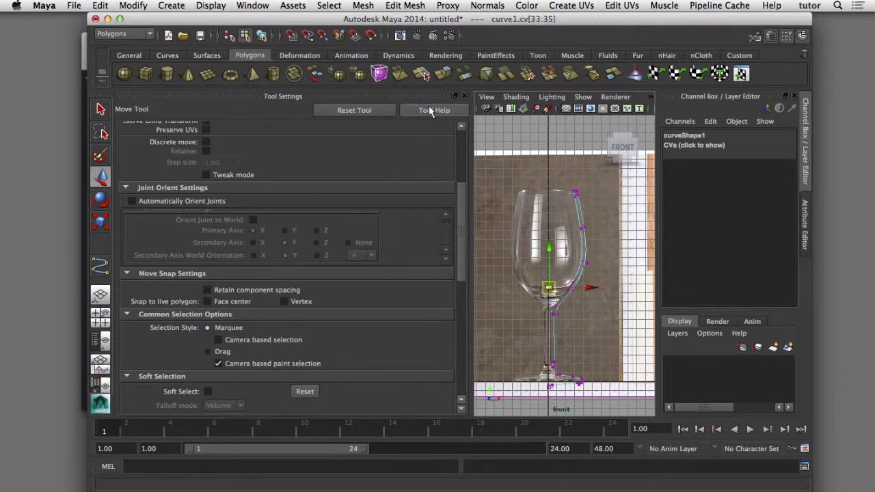
{"action": "left_click", "coordinate": [462, 99]}
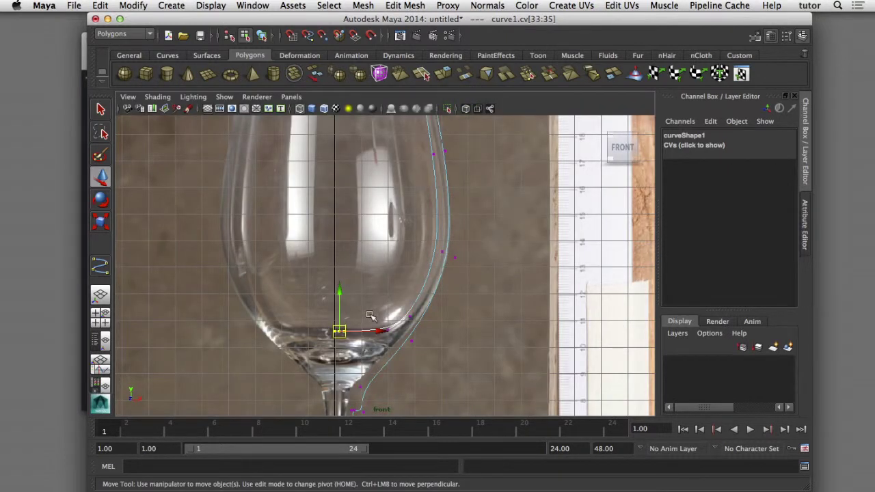
- Grid-snap the three bowl-centre end CVs up to the next grid line with the Move tool
{"action": "key", "text": "w"}
{"action": "key", "text": "x"}
{"action": "key", "text": "x"}
{"action": "key", "text": "x"}
{"action": "key", "text": "x"}
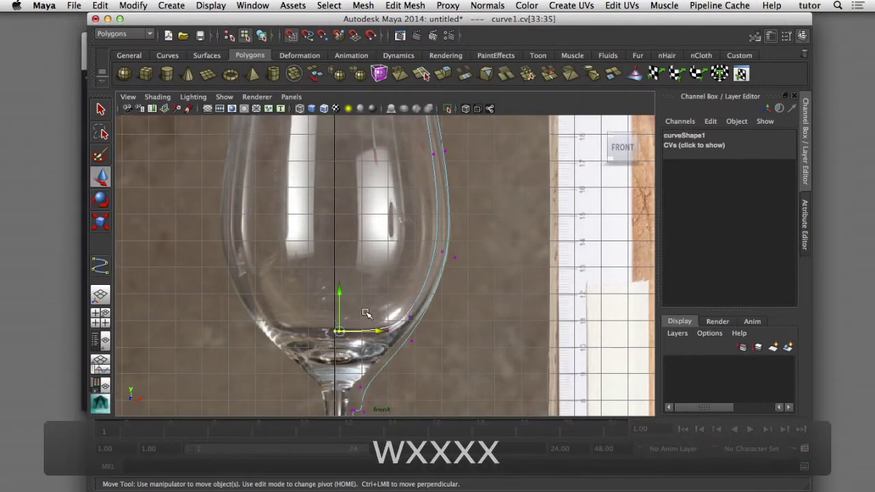
{"action": "key", "text": "x"}
{"action": "key", "text": "x"}
{"action": "key", "text": "x"}
{"action": "left_click_drag", "start_coordinate": [361, 316], "coordinate": [366, 298]}
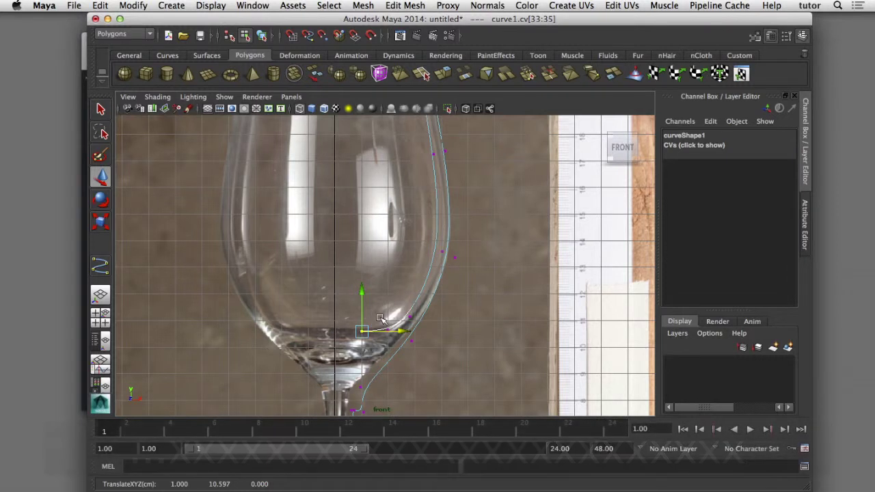
{"action": "scroll", "coordinate": [381, 318], "scroll_direction": "up", "scroll_amount": 2}
{"action": "scroll", "coordinate": [381, 317], "scroll_direction": "up", "scroll_amount": 2}
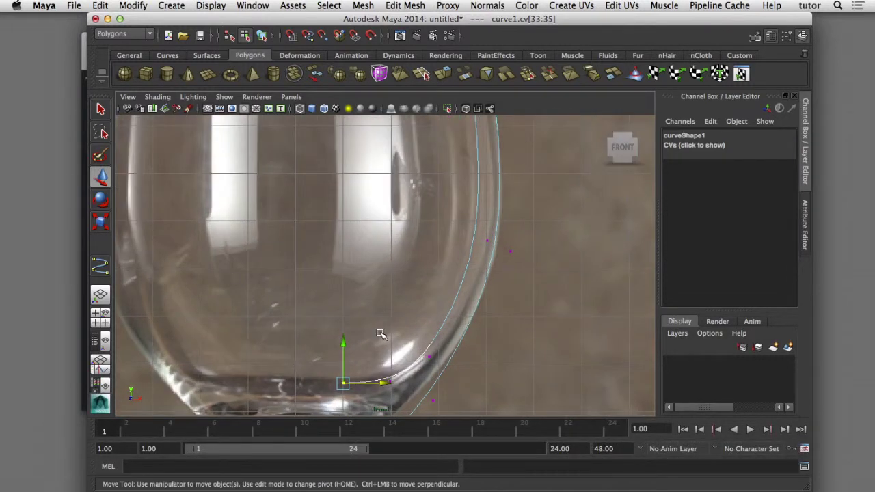
{"action": "scroll", "coordinate": [380, 336], "scroll_direction": "down", "scroll_amount": 2}
- Reselect the end CVs and snap them onto the centre line at X=0
{"action": "middle_click_drag", "start_coordinate": [383, 307], "coordinate": [395, 150], "text": "alt"}
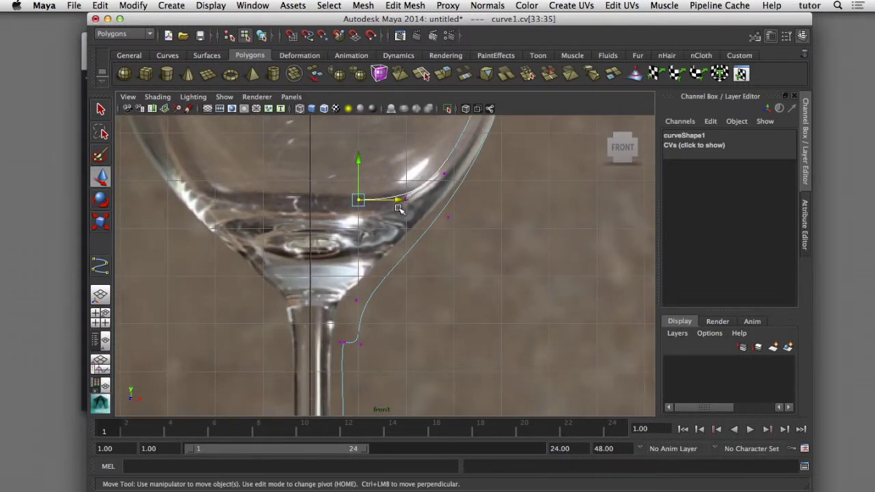
{"action": "left_click", "coordinate": [346, 219]}
{"action": "left_click_drag", "start_coordinate": [345, 219], "coordinate": [370, 197]}
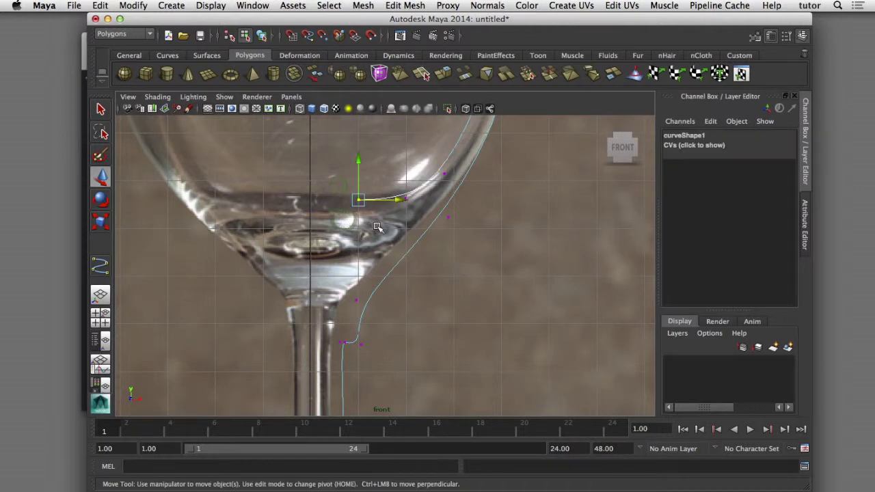
{"action": "key", "text": "w"}
{"action": "mouse_move", "coordinate": [383, 184]}
{"action": "middle_mouse_down"}
{"action": "mouse_move", "coordinate": [359, 180]}
{"action": "mouse_move", "coordinate": [315, 199]}
{"action": "middle_mouse_up"}
{"action": "key", "text": "x"}
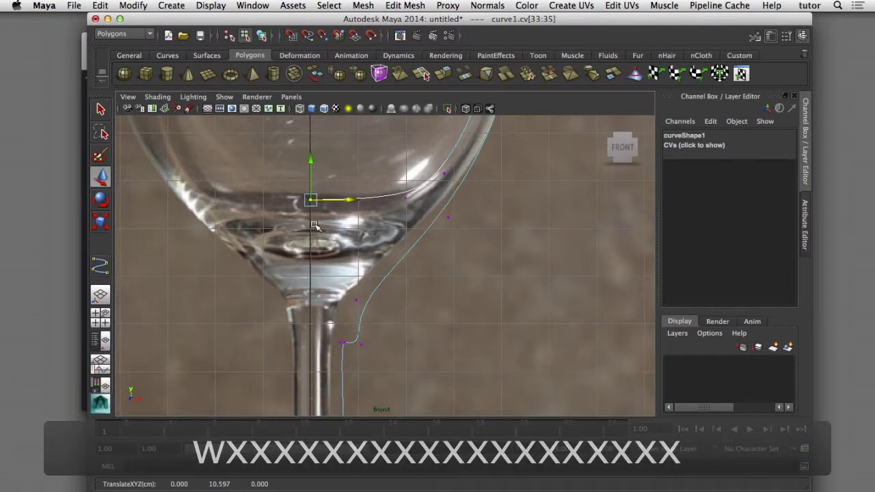
{"action": "left_click", "coordinate": [335, 177]}
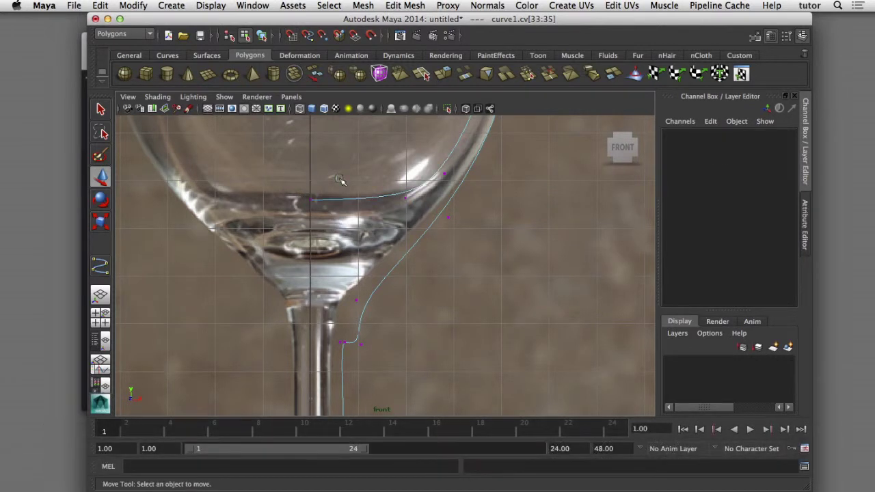
{"action": "mouse_move", "coordinate": [325, 172]}
{"action": "left_mouse_down"}
{"action": "mouse_move", "coordinate": [300, 206]}
{"action": "mouse_move", "coordinate": [311, 179]}
{"action": "left_mouse_up"}
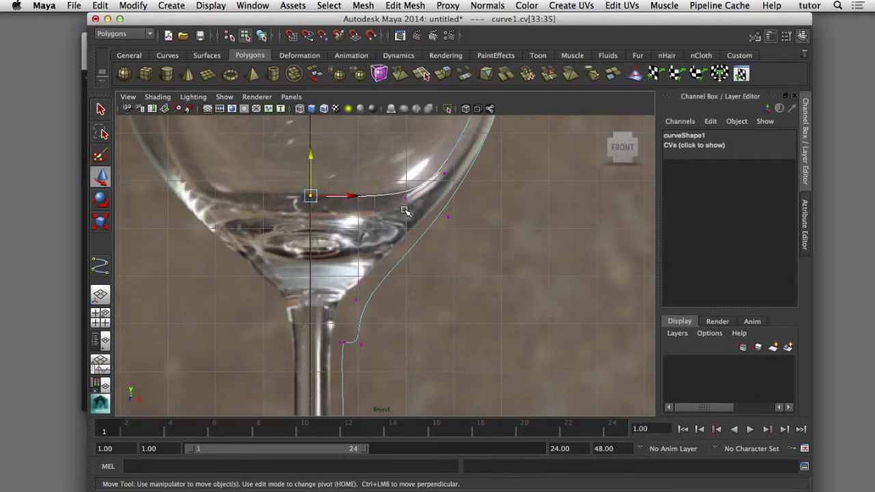
- Nudge cv[32] to round the bowl's inner bottom corner
{"action": "left_click_drag", "start_coordinate": [413, 215], "coordinate": [399, 193]}
{"action": "key", "text": "w"}
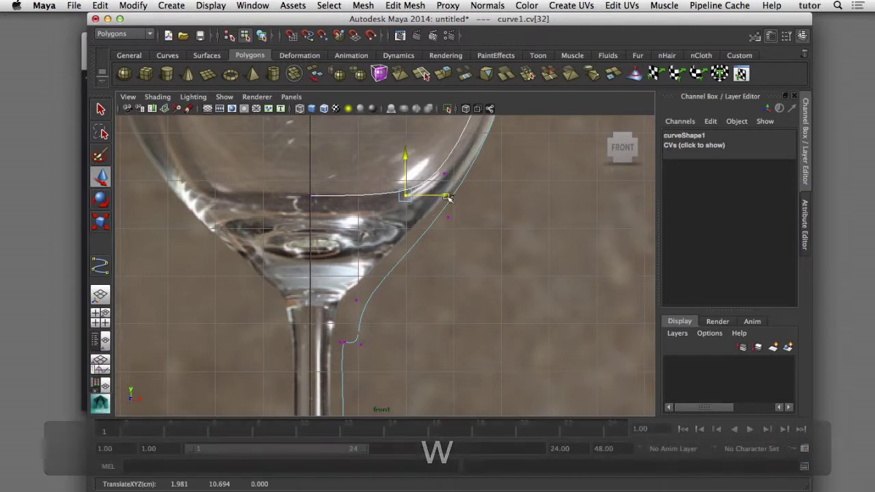
{"action": "left_click_drag", "start_coordinate": [407, 197], "coordinate": [411, 198]}
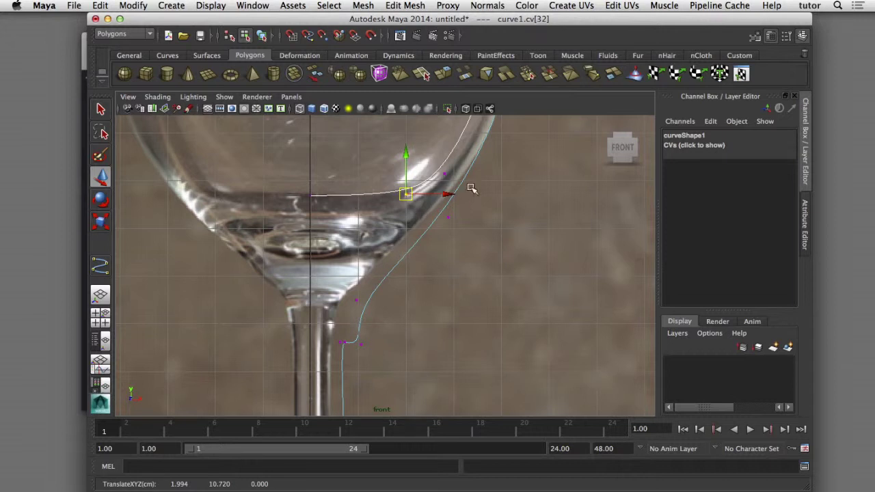
{"action": "left_click_drag", "start_coordinate": [497, 221], "coordinate": [459, 346], "text": "alt"}
{"action": "middle_click_drag", "start_coordinate": [459, 346], "coordinate": [493, 244], "text": "alt"}
- Grid-snap the CVs where the stem meets the bowl to follow the stem's edge
{"action": "left_click", "coordinate": [462, 276]}
{"action": "left_click_drag", "start_coordinate": [355, 259], "coordinate": [388, 281]}
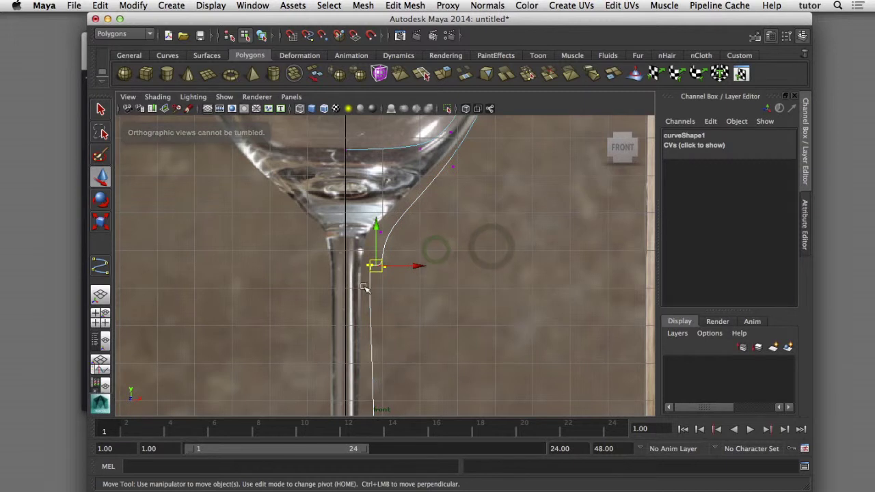
{"action": "key", "text": "w"}
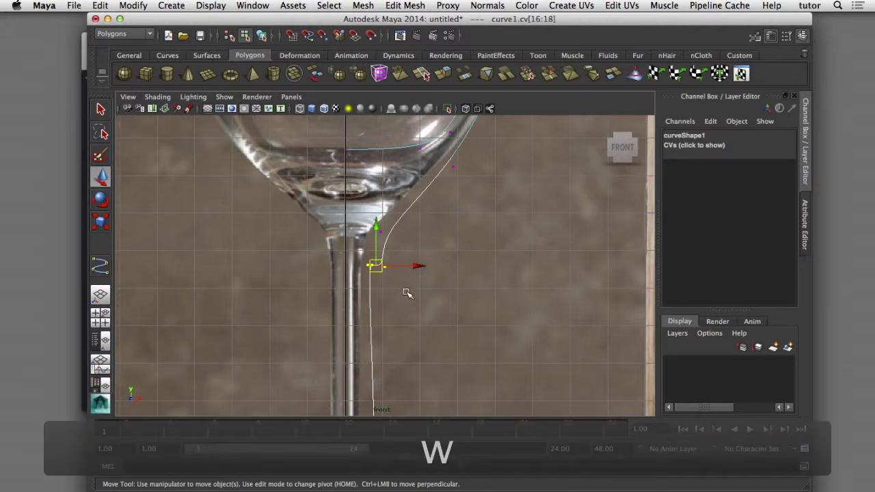
{"action": "key", "text": "x"}
{"action": "mouse_move", "coordinate": [410, 289]}
{"action": "middle_mouse_down"}
{"action": "mouse_move", "coordinate": [420, 294]}
{"action": "mouse_move", "coordinate": [401, 295]}
{"action": "mouse_move", "coordinate": [438, 308]}
{"action": "mouse_move", "coordinate": [401, 245]}
{"action": "middle_mouse_up"}
{"action": "scroll", "coordinate": [408, 299], "scroll_direction": "down", "scroll_amount": 3}
{"action": "key", "text": "x"}
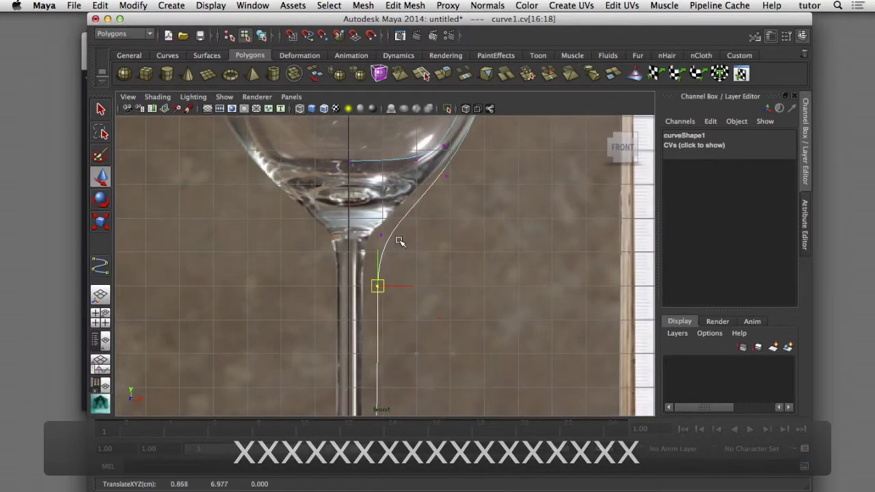
{"action": "left_click", "coordinate": [445, 335]}
- Snap the CVs where the stem meets the foot onto a grid intersection
{"action": "scroll", "coordinate": [448, 334], "scroll_direction": "up", "scroll_amount": 3}
{"action": "scroll", "coordinate": [449, 333], "scroll_direction": "down", "scroll_amount": 2}
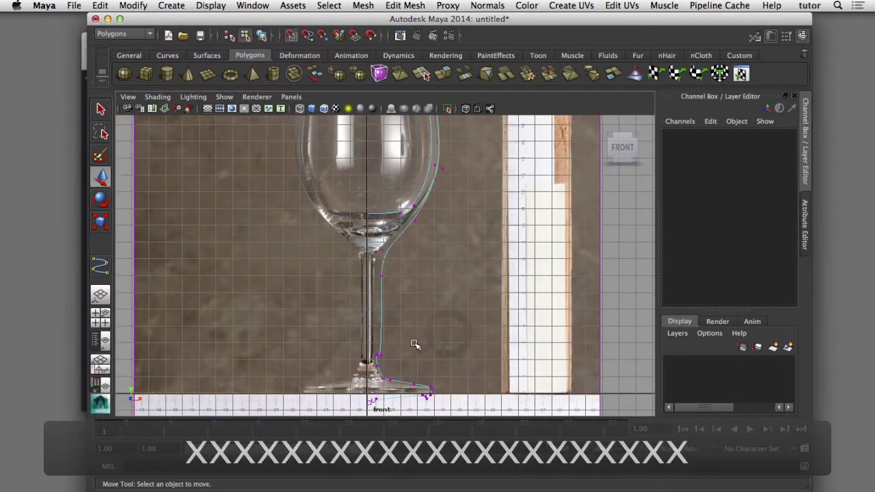
{"action": "scroll", "coordinate": [421, 314], "scroll_direction": "up", "scroll_amount": 1}
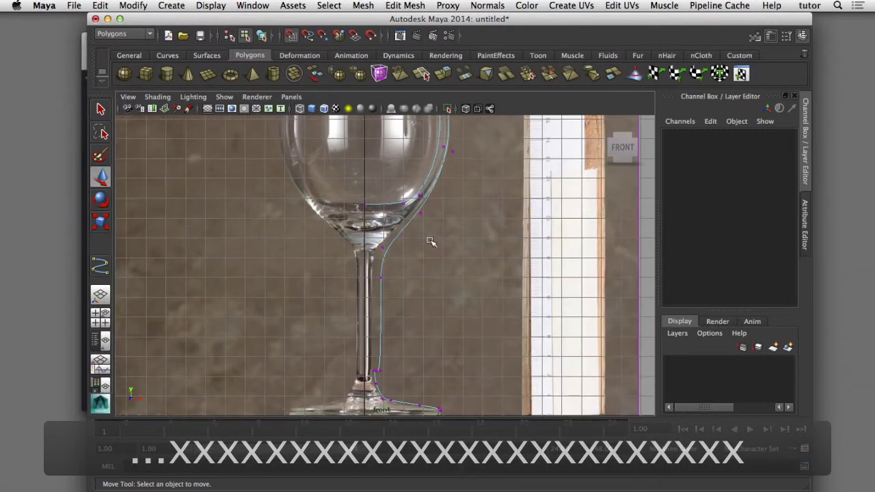
{"action": "mouse_move", "coordinate": [433, 291]}
{"action": "middle_mouse_down", "text": "alt"}
{"action": "mouse_move", "coordinate": [426, 266]}
{"action": "mouse_move", "coordinate": [440, 192]}
{"action": "middle_mouse_up", "text": "alt"}
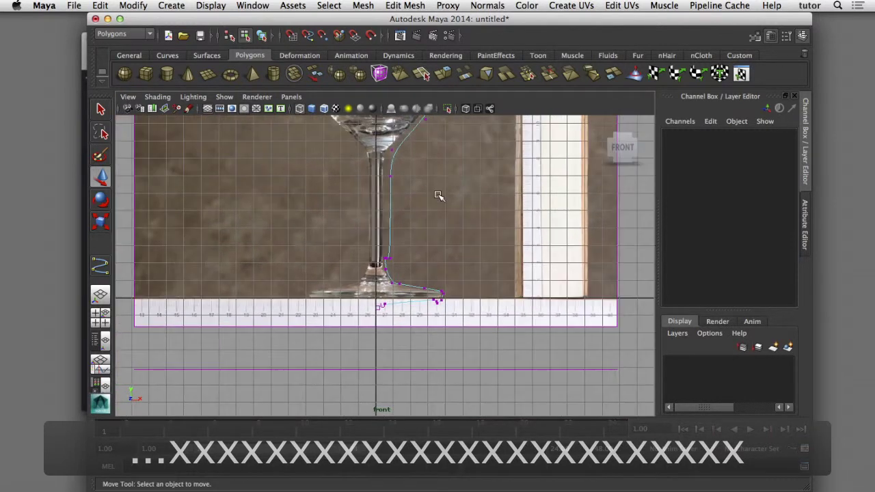
{"action": "scroll", "coordinate": [420, 254], "scroll_direction": "up", "scroll_amount": 2}
{"action": "scroll", "coordinate": [422, 260], "scroll_direction": "up", "scroll_amount": 1}
{"action": "scroll", "coordinate": [421, 261], "scroll_direction": "up", "scroll_amount": 3}
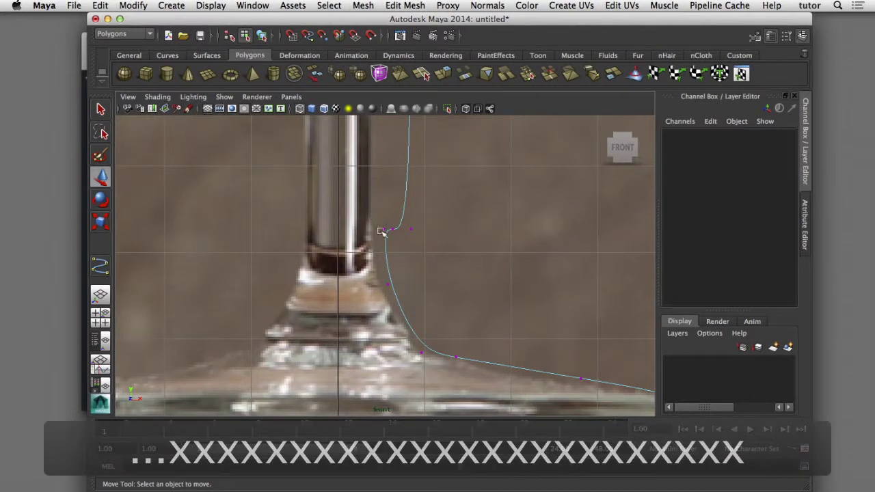
{"action": "left_click", "coordinate": [381, 231]}
{"action": "middle_click_drag", "start_coordinate": [465, 269], "coordinate": [449, 262]}
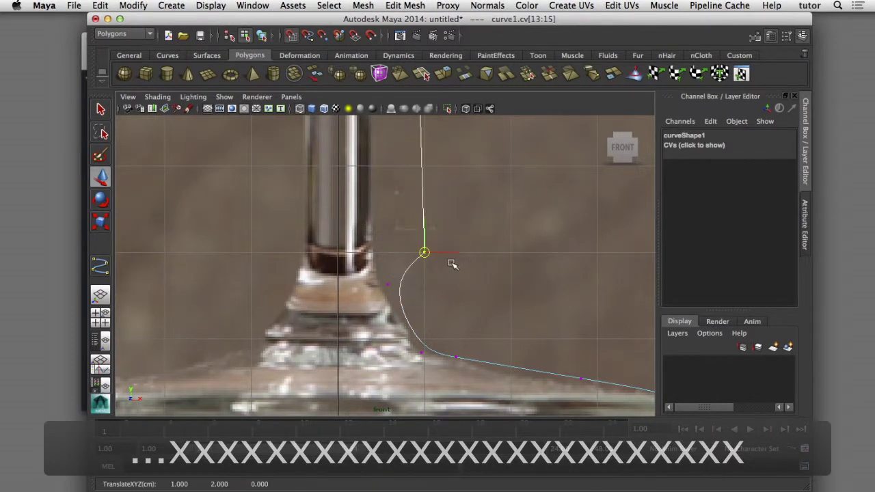
{"action": "scroll", "coordinate": [492, 215], "scroll_direction": "down", "scroll_amount": 2}
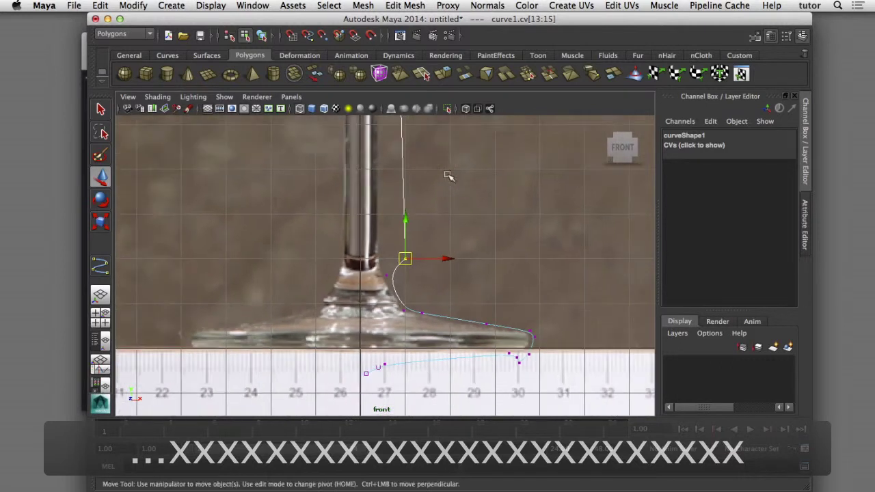
- Snap the stem CVs onto a vertical grid line at the stem's edge, then raise the top ones
{"action": "middle_click_drag", "start_coordinate": [447, 178], "coordinate": [446, 292], "text": "alt"}
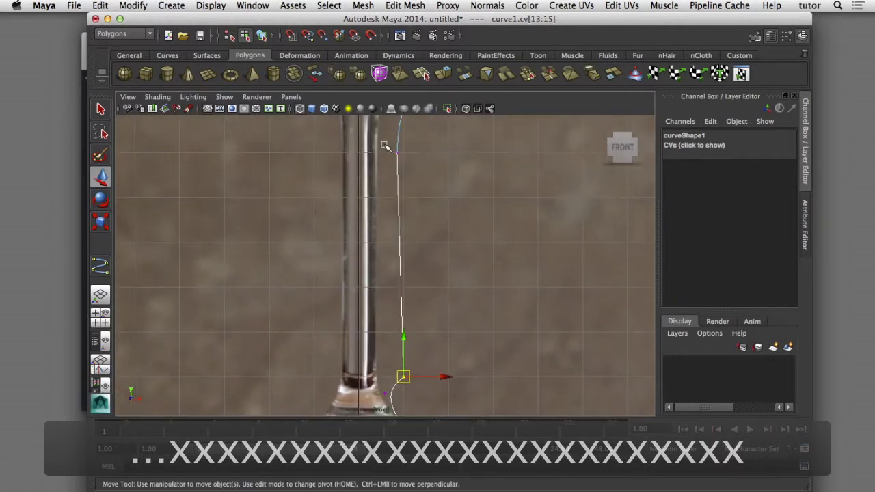
{"action": "left_click", "coordinate": [385, 146]}
{"action": "left_click_drag", "start_coordinate": [412, 188], "coordinate": [408, 308]}
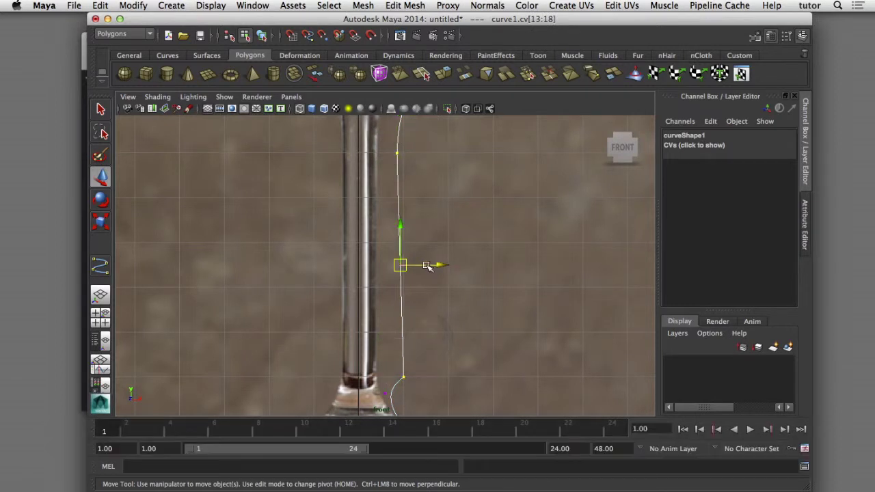
{"action": "left_click_drag", "start_coordinate": [427, 266], "coordinate": [439, 268]}
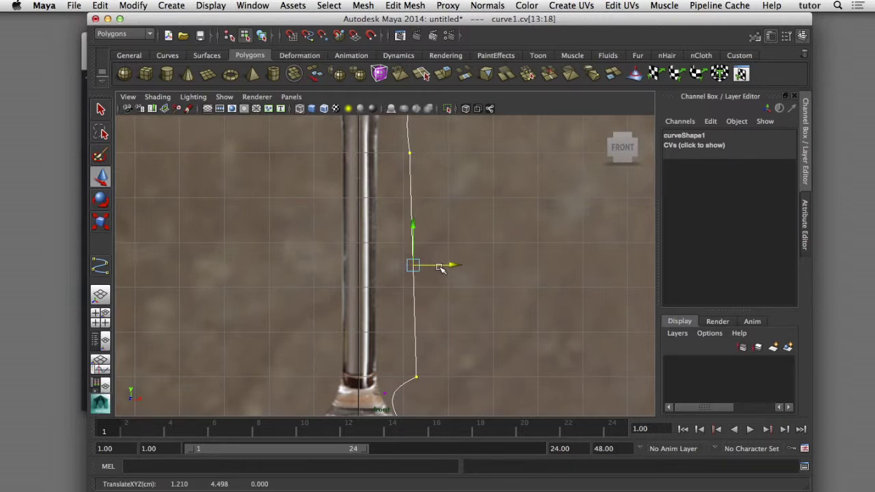
{"action": "key", "text": "x"}
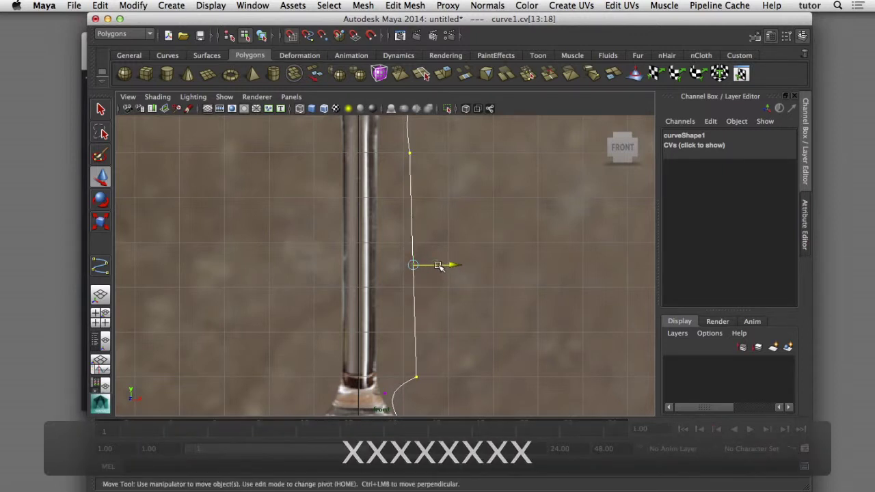
{"action": "left_click_drag", "start_coordinate": [441, 268], "coordinate": [477, 267]}
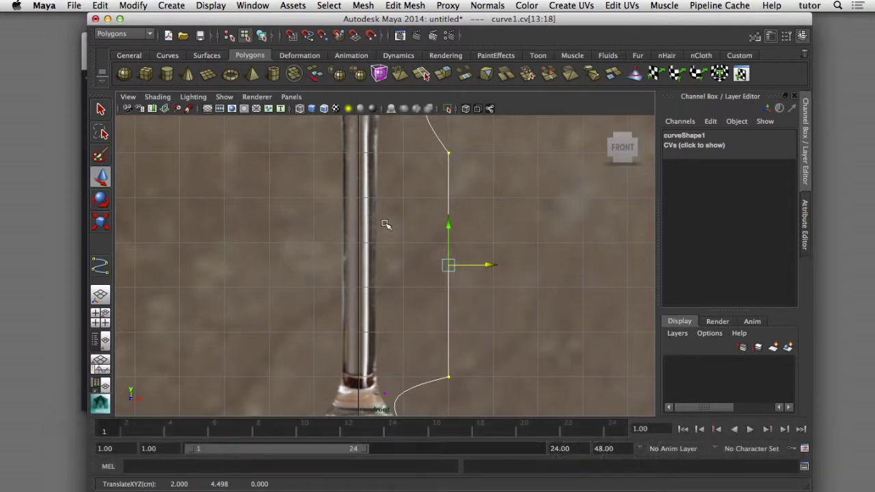
{"action": "left_click_drag", "start_coordinate": [484, 267], "coordinate": [413, 268]}
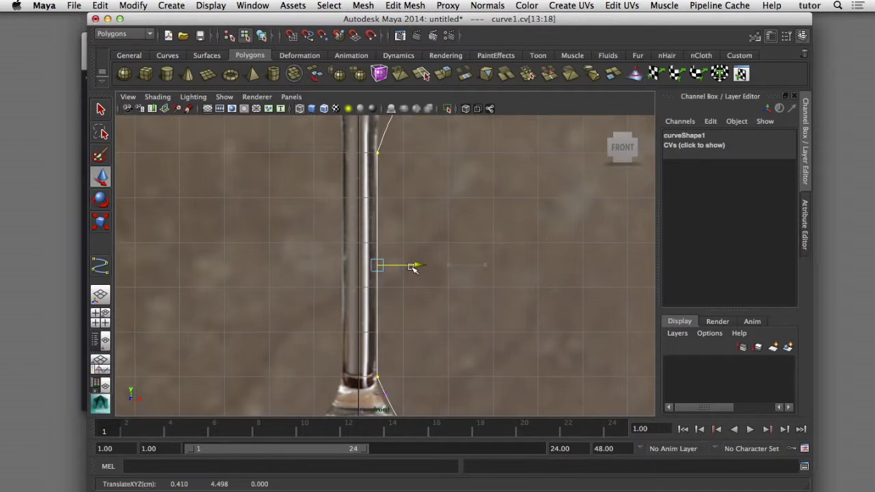
{"action": "left_click", "coordinate": [440, 234]}
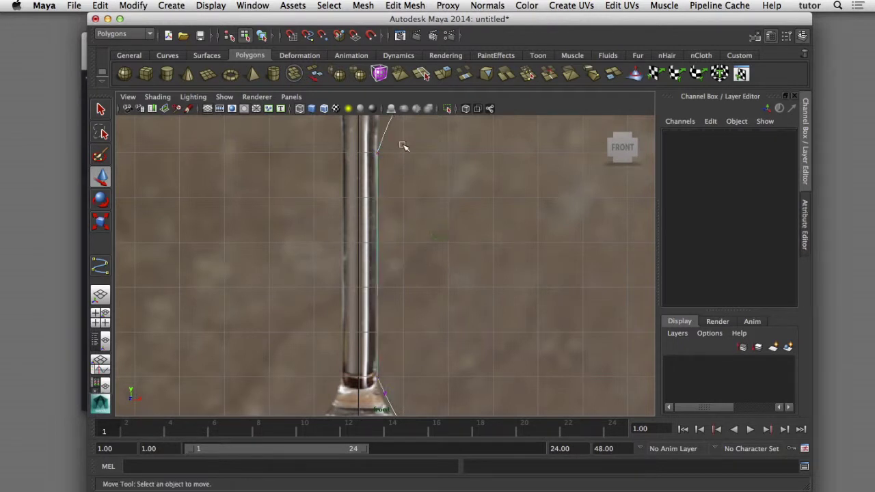
{"action": "left_click_drag", "start_coordinate": [402, 143], "coordinate": [362, 167]}
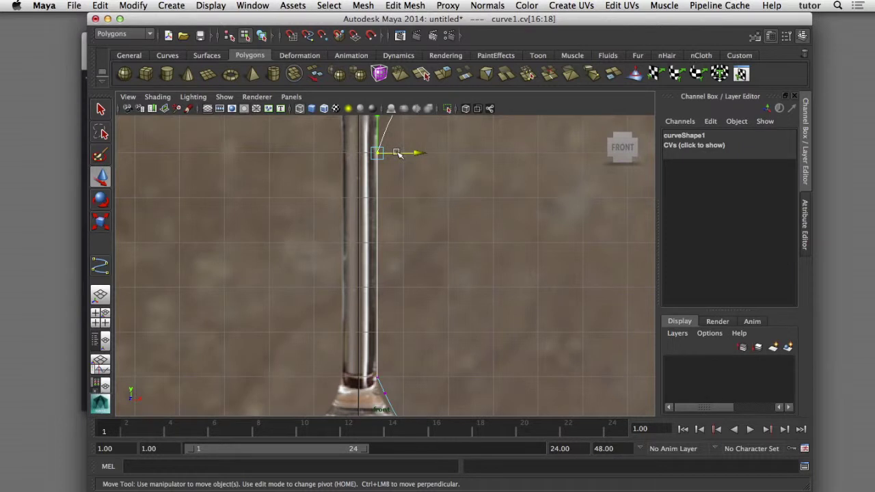
{"action": "left_click_drag", "start_coordinate": [375, 128], "coordinate": [374, 108]}
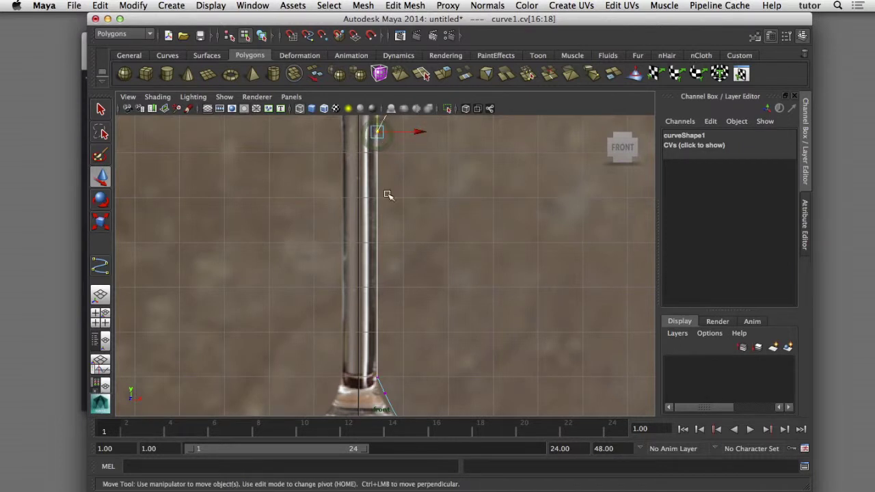
- Grid-snap curve CVs 0–2 to the origin (0,0,0) at the foot's base centre
{"action": "scroll", "coordinate": [429, 314], "scroll_direction": "down", "scroll_amount": 2}
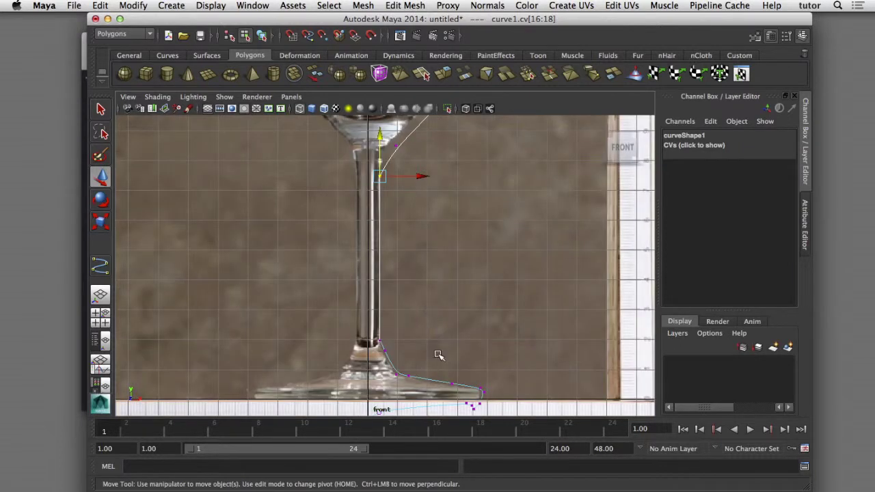
{"action": "scroll", "coordinate": [438, 354], "scroll_direction": "down", "scroll_amount": 2}
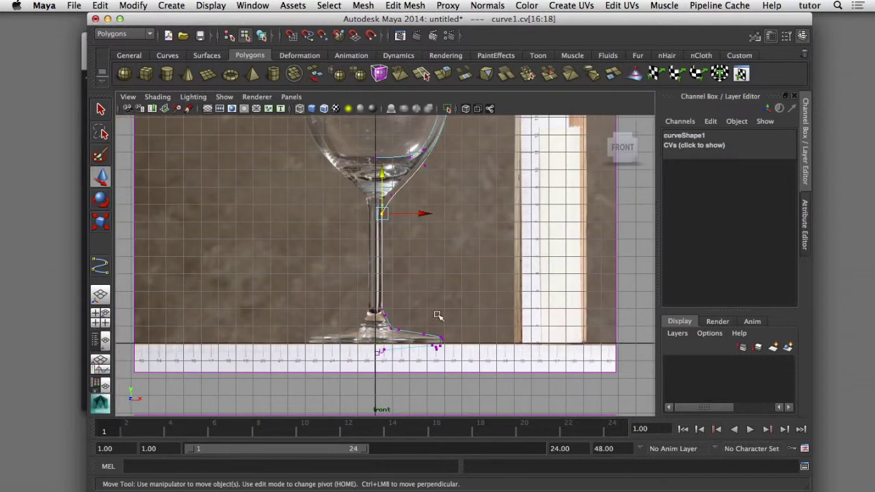
{"action": "scroll", "coordinate": [433, 312], "scroll_direction": "up", "scroll_amount": 2}
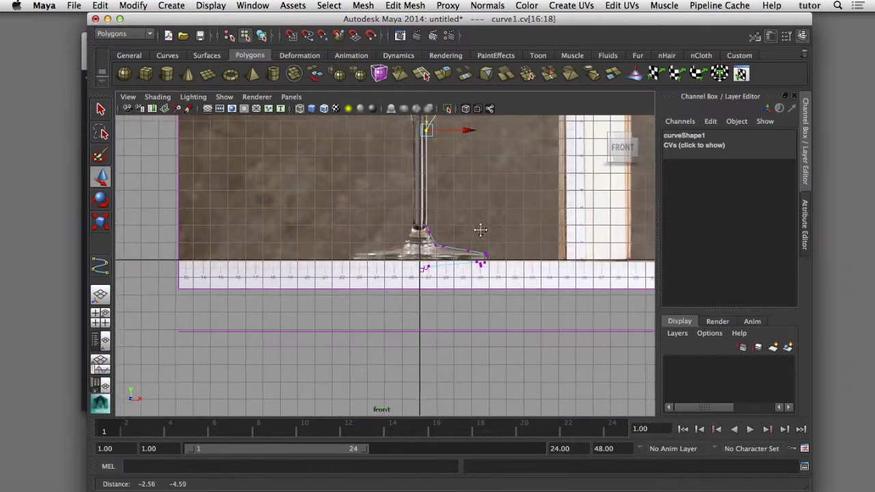
{"action": "scroll", "coordinate": [479, 229], "scroll_direction": "up", "scroll_amount": 1}
{"action": "scroll", "coordinate": [444, 260], "scroll_direction": "up", "scroll_amount": 1}
{"action": "scroll", "coordinate": [443, 243], "scroll_direction": "up", "scroll_amount": 2}
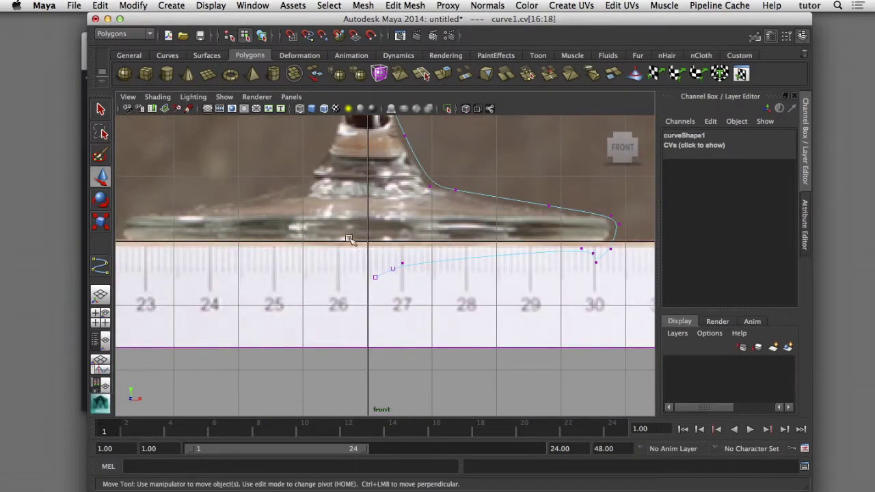
{"action": "left_click_drag", "start_coordinate": [349, 239], "coordinate": [438, 297]}
{"action": "key", "text": "x"}
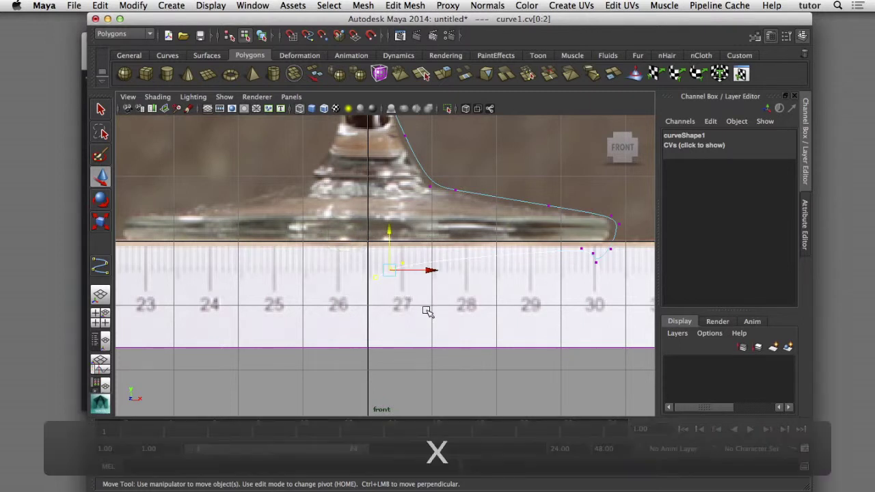
{"action": "middle_click_drag", "start_coordinate": [413, 322], "coordinate": [439, 326]}
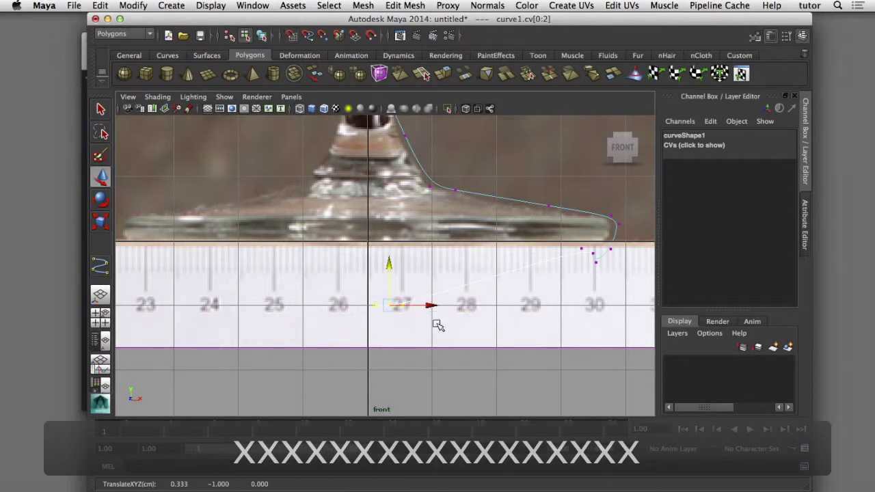
{"action": "middle_click_drag", "start_coordinate": [398, 309], "coordinate": [459, 336]}
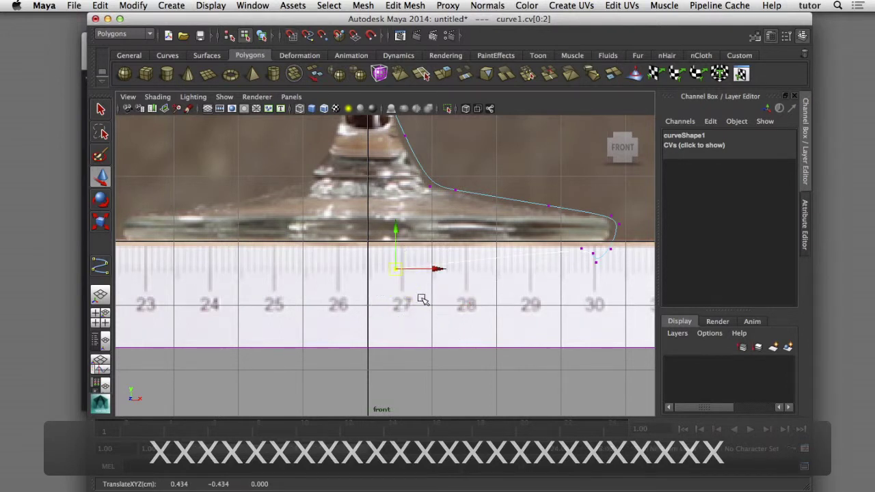
{"action": "middle_click_drag", "start_coordinate": [429, 308], "coordinate": [371, 248]}
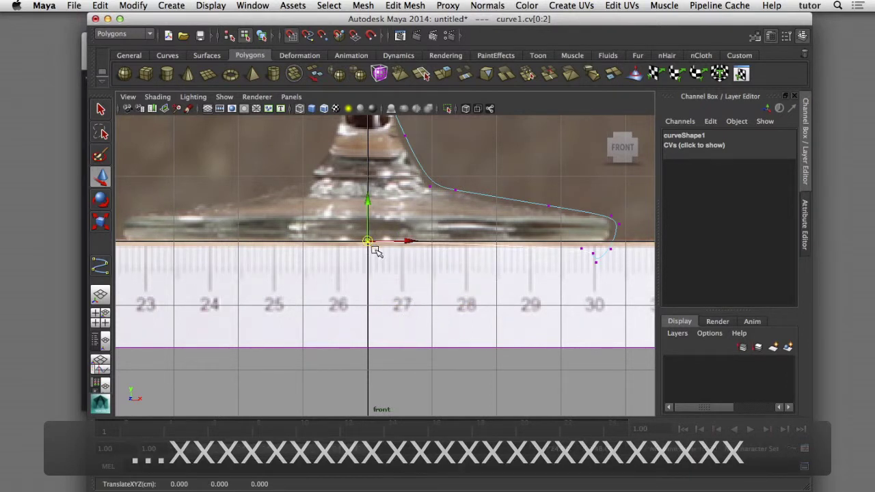
{"action": "left_click", "coordinate": [467, 298]}
- Grid-snap outer foot CVs 3–5 up to Y=0 and slide them out to the foot's rim
{"action": "left_click_drag", "start_coordinate": [571, 242], "coordinate": [614, 282]}
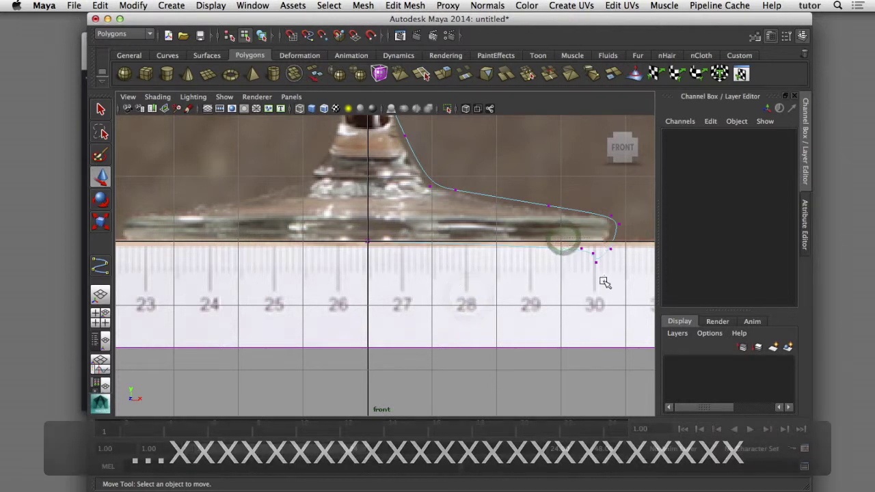
{"action": "key", "text": "x"}
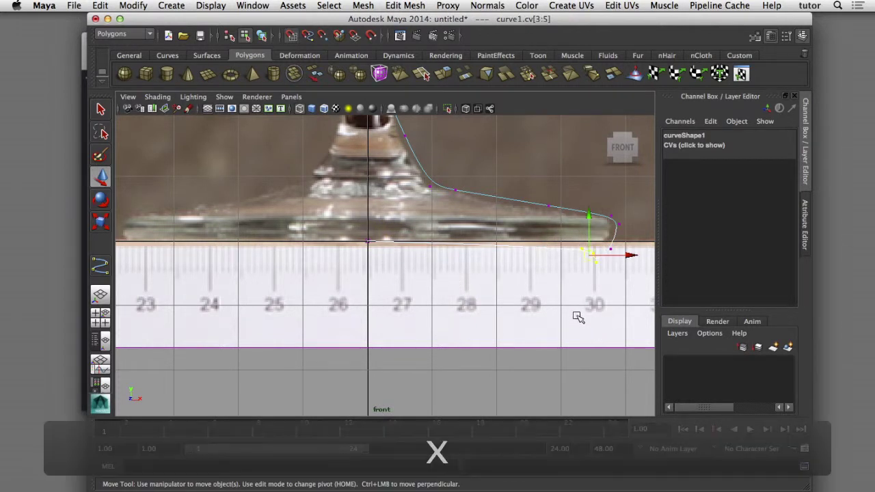
{"action": "scroll", "coordinate": [579, 319], "scroll_direction": "up", "scroll_amount": 1}
{"action": "middle_click_drag", "start_coordinate": [579, 318], "coordinate": [574, 313]}
{"action": "middle_click_drag", "start_coordinate": [597, 347], "coordinate": [596, 320]}
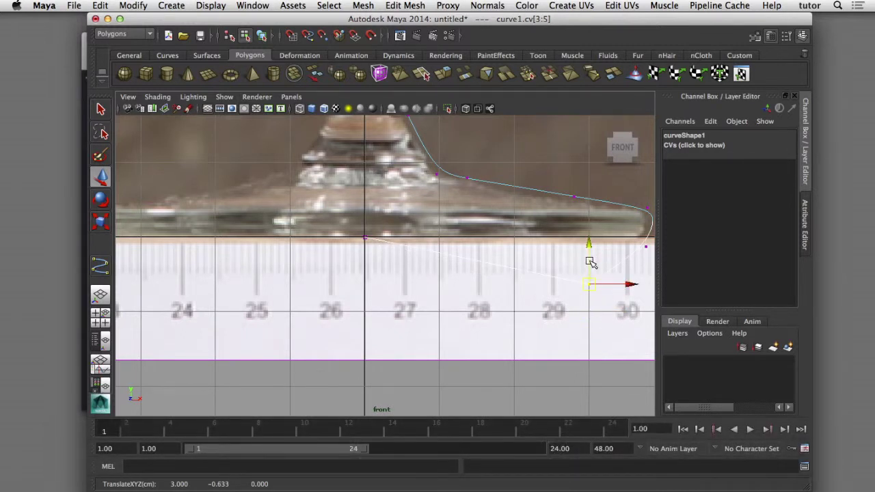
{"action": "left_click_drag", "start_coordinate": [590, 250], "coordinate": [590, 243]}
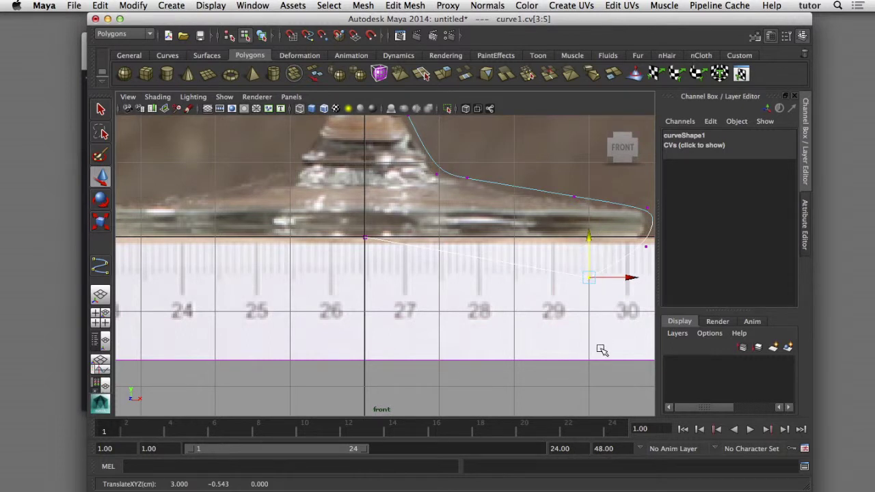
{"action": "middle_click_drag", "start_coordinate": [602, 350], "coordinate": [601, 311], "text": "alt"}
{"action": "key", "text": "x"}
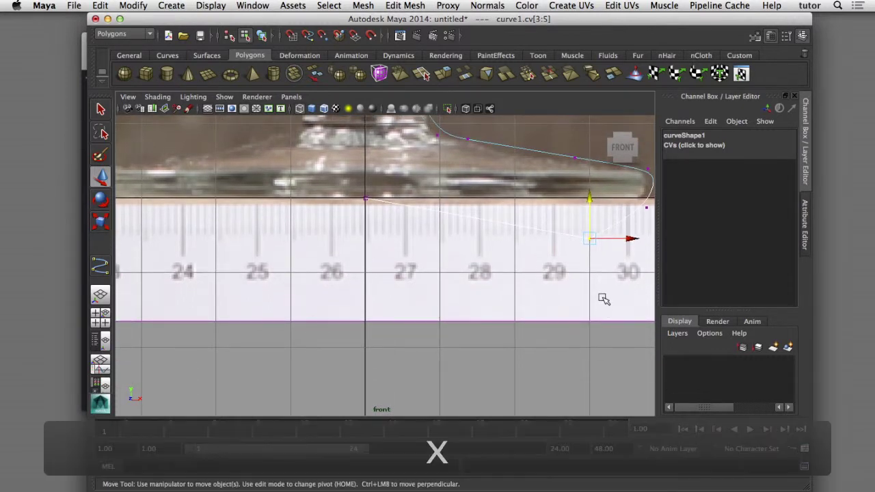
{"action": "left_click_drag", "start_coordinate": [592, 239], "coordinate": [599, 199]}
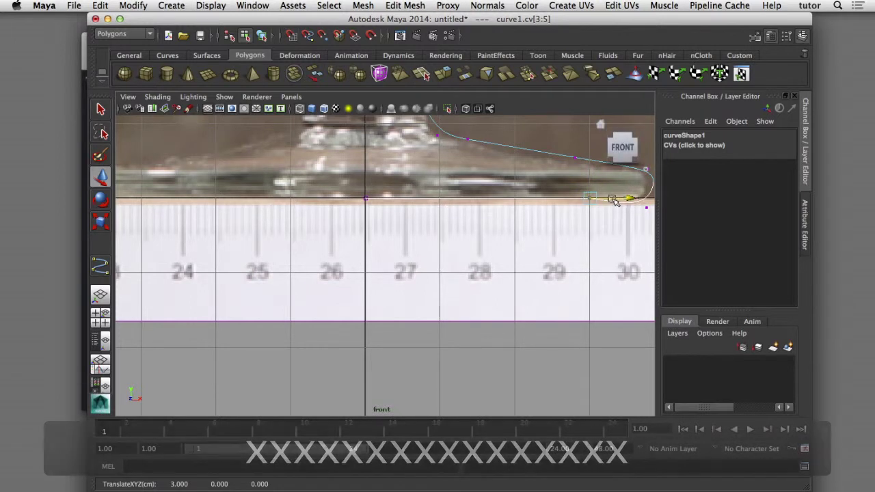
{"action": "left_click_drag", "start_coordinate": [637, 199], "coordinate": [659, 199]}
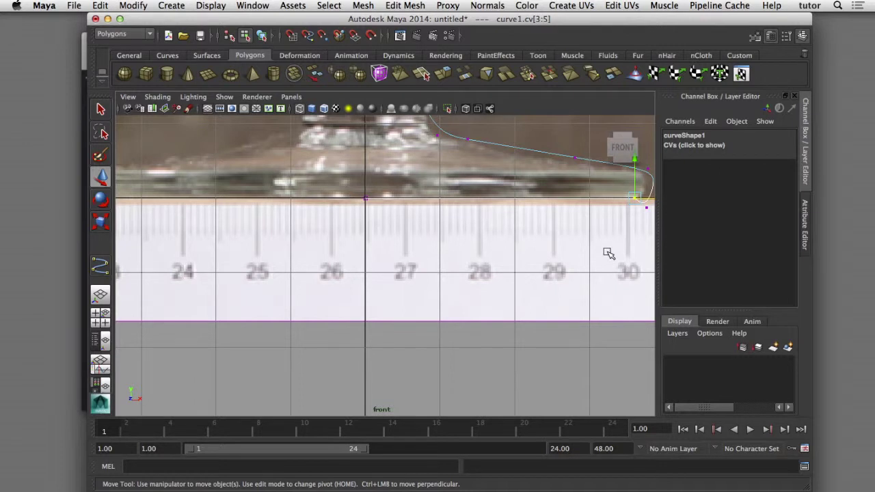
{"action": "mouse_move", "coordinate": [608, 254]}
{"action": "middle_mouse_down", "text": "alt"}
{"action": "mouse_move", "coordinate": [560, 268]}
{"action": "mouse_move", "coordinate": [477, 322]}
{"action": "middle_mouse_up", "text": "alt"}
- Nudge the CVs at the foot's outer bottom and edge to match the photo
{"action": "left_click", "coordinate": [533, 322]}
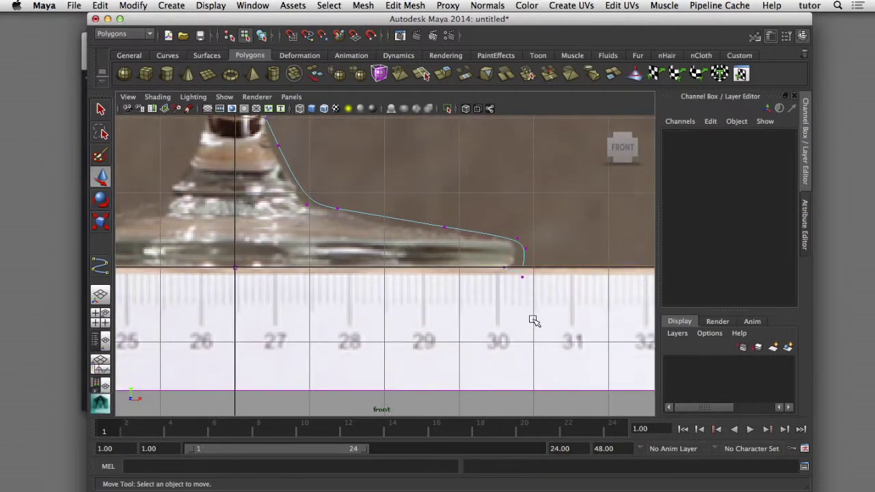
{"action": "left_click_drag", "start_coordinate": [515, 305], "coordinate": [532, 273]}
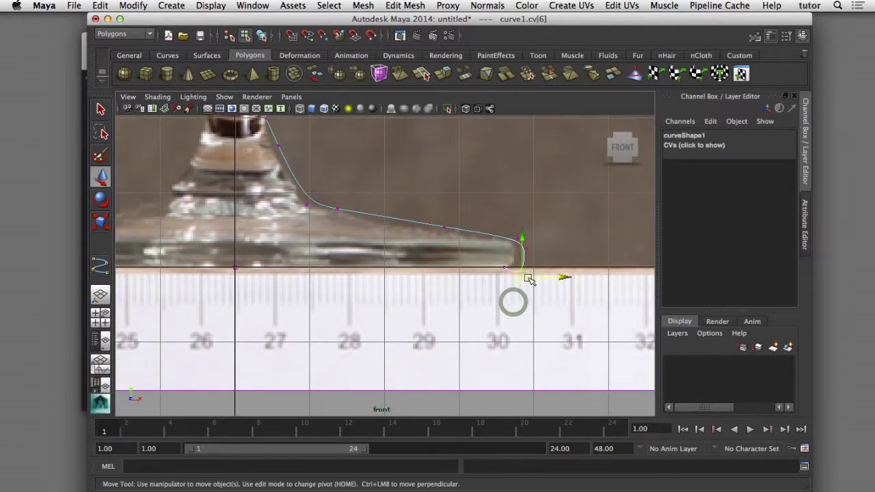
{"action": "middle_click_drag", "start_coordinate": [525, 323], "coordinate": [522, 312]}
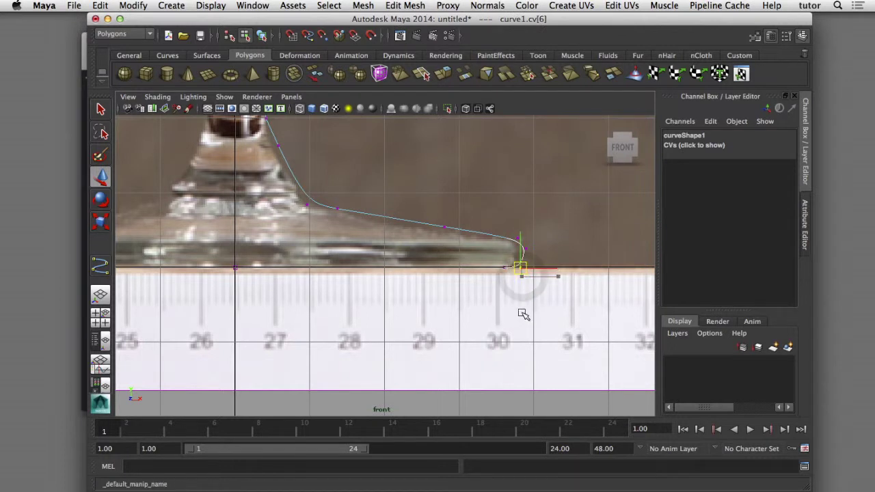
{"action": "left_click", "coordinate": [537, 244]}
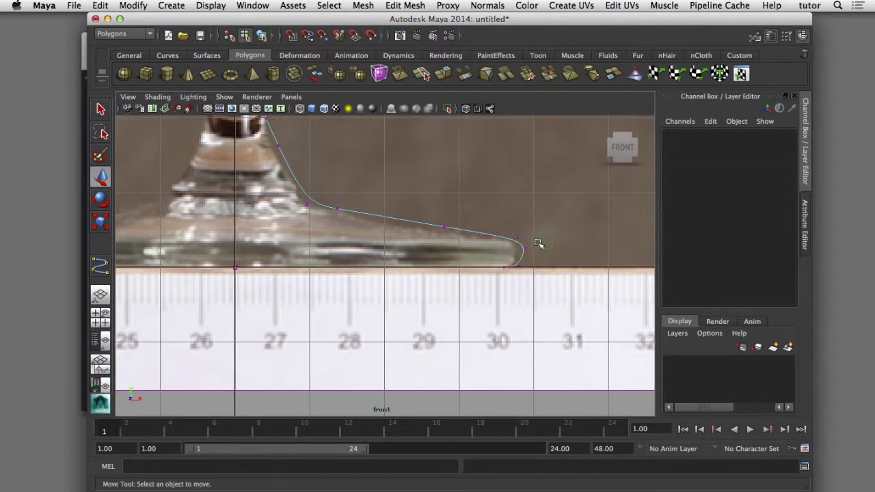
{"action": "left_click", "coordinate": [523, 248]}
{"action": "left_click_drag", "start_coordinate": [568, 250], "coordinate": [562, 246]}
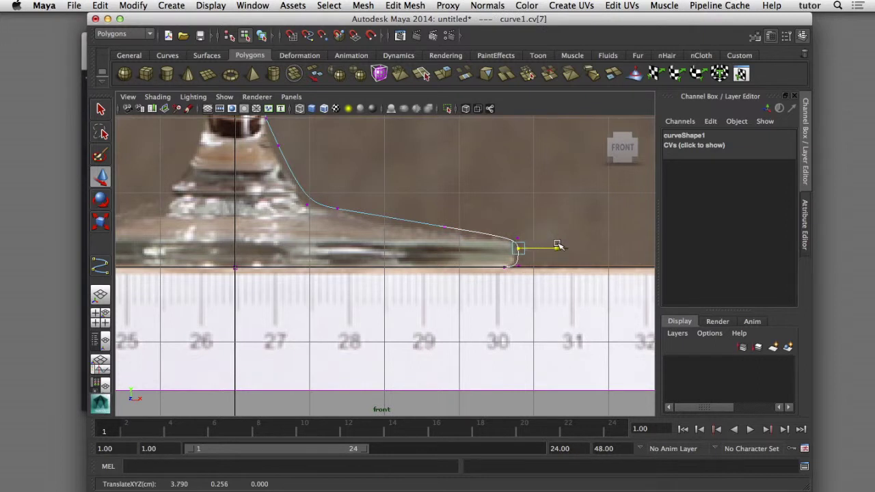
- Adjust the CVs along the foot's top toward the stem to follow its slope
{"action": "left_click", "coordinate": [552, 229]}
{"action": "left_click", "coordinate": [518, 240]}
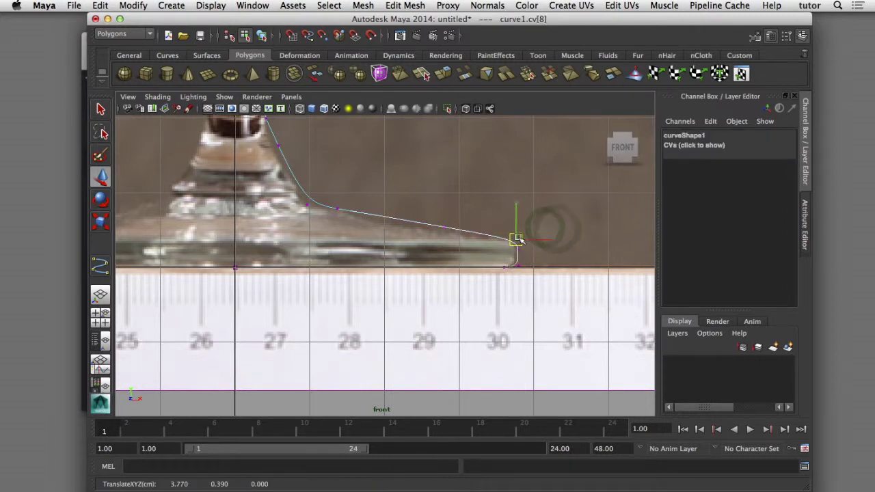
{"action": "middle_click_drag", "start_coordinate": [562, 170], "coordinate": [556, 170]}
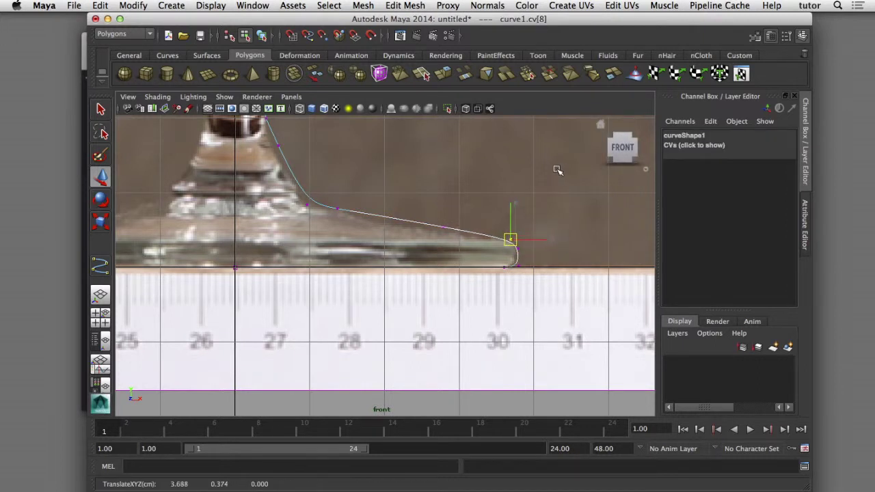
{"action": "left_click", "coordinate": [469, 192]}
{"action": "left_click", "coordinate": [444, 226]}
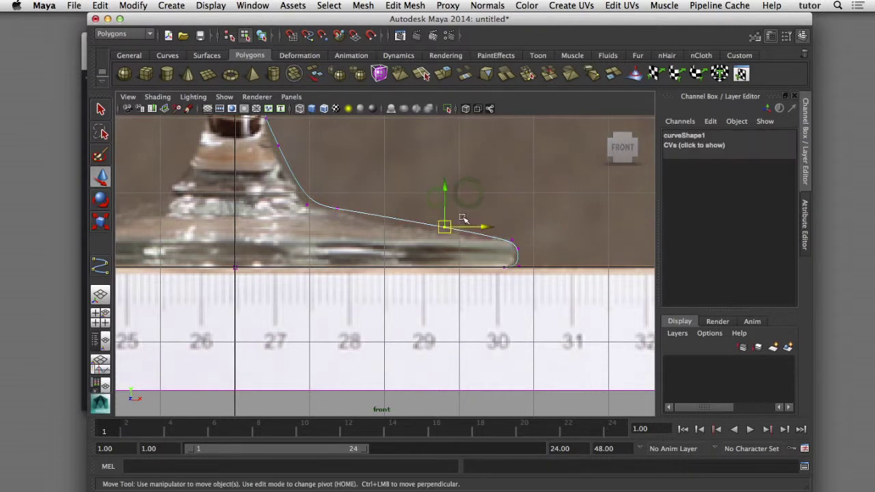
{"action": "middle_click_drag", "start_coordinate": [480, 182], "coordinate": [467, 185]}
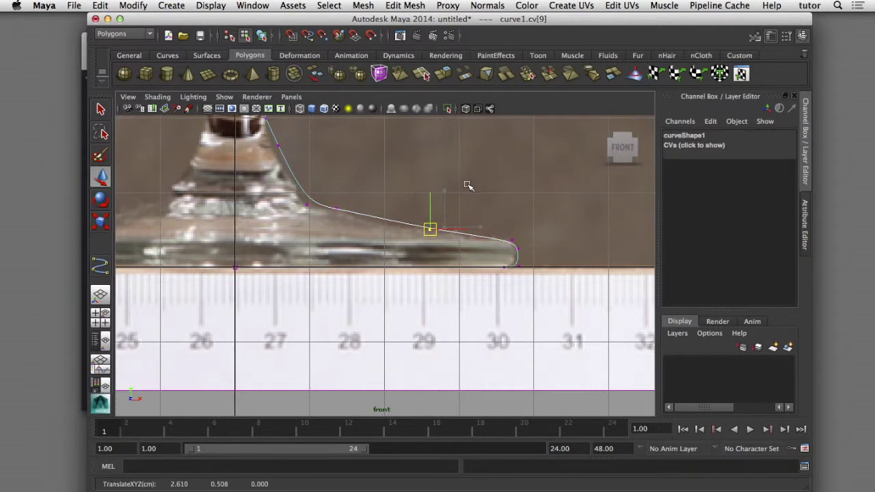
{"action": "left_click", "coordinate": [334, 211]}
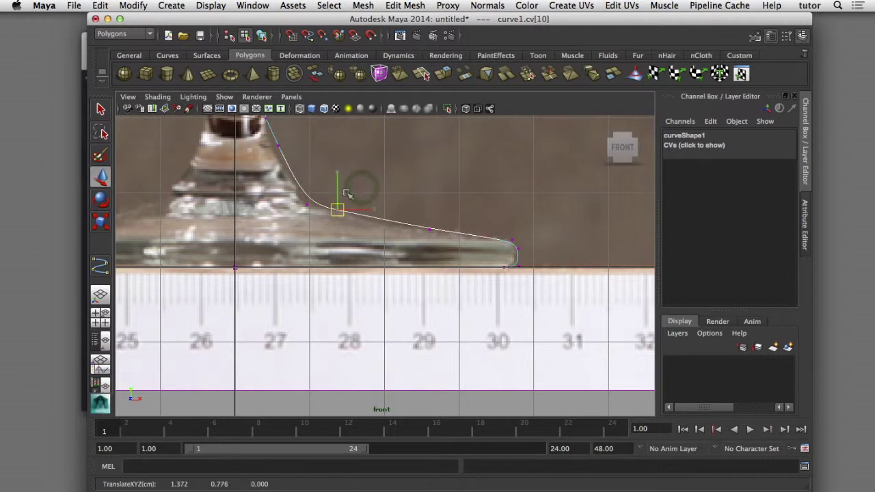
{"action": "left_click", "coordinate": [308, 205]}
{"action": "mouse_move", "coordinate": [395, 184]}
{"action": "middle_mouse_down"}
{"action": "mouse_move", "coordinate": [384, 181]}
{"action": "mouse_move", "coordinate": [404, 198]}
{"action": "middle_mouse_up"}
- Move the stem-base and stem-to-bowl control points onto the glass outline in the photo
{"action": "scroll", "coordinate": [468, 289], "scroll_direction": "down", "scroll_amount": 3}
{"action": "scroll", "coordinate": [433, 303], "scroll_direction": "up", "scroll_amount": 5}
{"action": "left_click", "coordinate": [364, 319]}
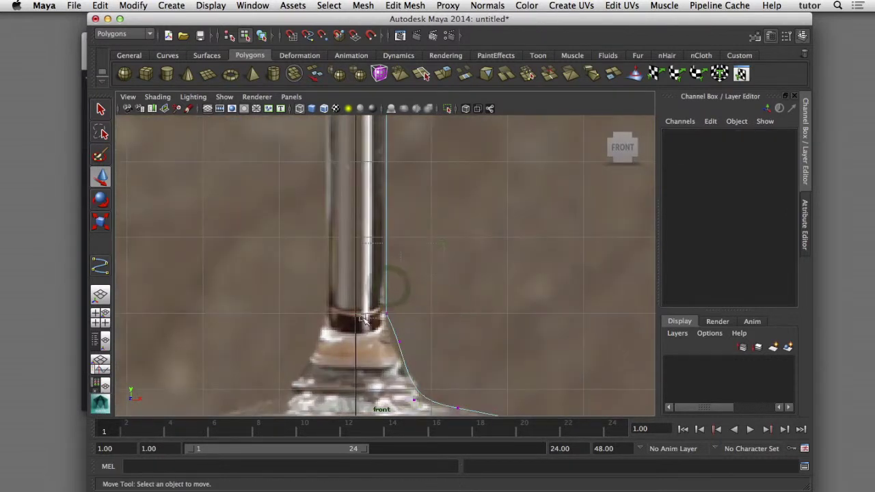
{"action": "left_click_drag", "start_coordinate": [383, 369], "coordinate": [440, 328]}
{"action": "scroll", "coordinate": [478, 264], "scroll_direction": "down", "scroll_amount": 3}
{"action": "scroll", "coordinate": [506, 267], "scroll_direction": "down", "scroll_amount": 2}
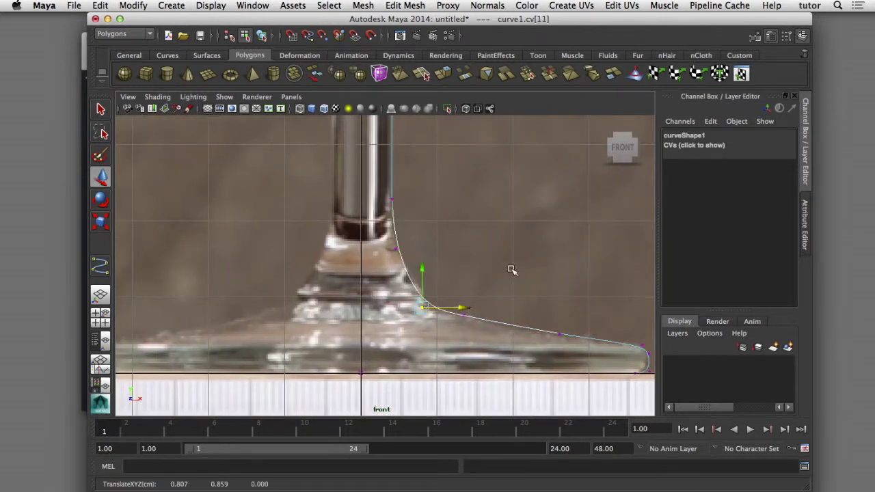
{"action": "scroll", "coordinate": [512, 270], "scroll_direction": "down", "scroll_amount": 3}
{"action": "middle_click_drag", "start_coordinate": [512, 270], "coordinate": [458, 328], "text": "alt"}
{"action": "left_click_drag", "start_coordinate": [369, 321], "coordinate": [410, 349]}
{"action": "left_click_drag", "start_coordinate": [383, 287], "coordinate": [437, 321]}
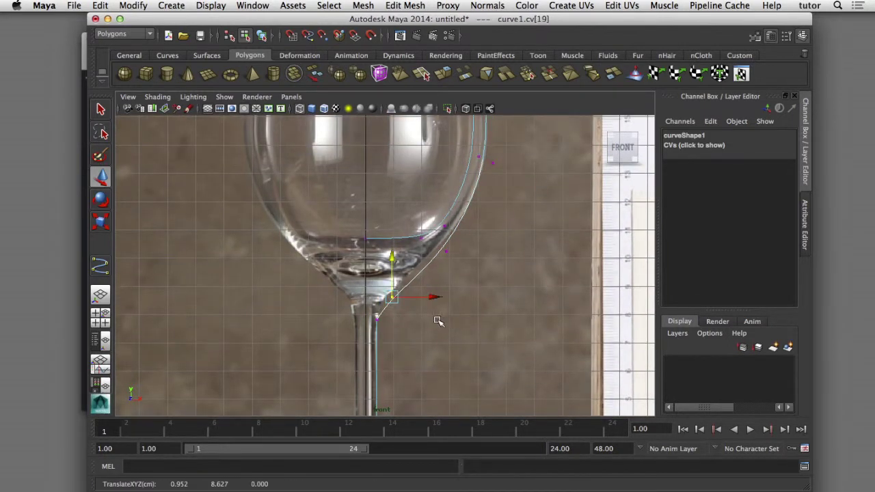
- Align the lower and outer bowl points with the bowl edge and reshape the rim lip
{"action": "left_click_drag", "start_coordinate": [365, 307], "coordinate": [388, 328]}
{"action": "scroll", "coordinate": [435, 349], "scroll_direction": "up", "scroll_amount": 3}
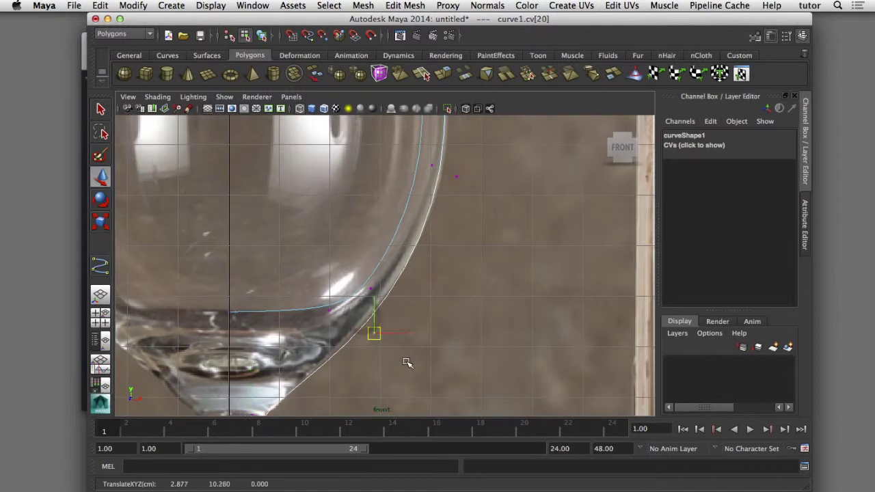
{"action": "left_click_drag", "start_coordinate": [444, 160], "coordinate": [460, 211]}
{"action": "middle_click_drag", "start_coordinate": [461, 211], "coordinate": [517, 396], "text": "alt"}
{"action": "left_click_drag", "start_coordinate": [411, 260], "coordinate": [498, 271]}
{"action": "middle_click_drag", "start_coordinate": [498, 272], "coordinate": [458, 229], "text": "alt"}
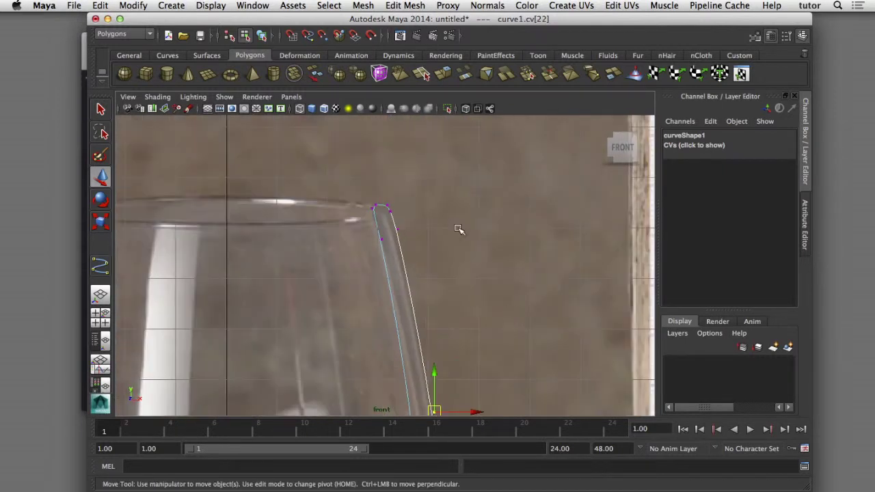
{"action": "mouse_move", "coordinate": [410, 193]}
{"action": "left_mouse_down"}
{"action": "mouse_move", "coordinate": [380, 213]}
{"action": "mouse_move", "coordinate": [440, 264]}
{"action": "left_mouse_up"}
{"action": "left_click", "coordinate": [476, 242]}
- Move the inner wall and inner-bottom points to follow the glass's inner curve
{"action": "left_click", "coordinate": [373, 208]}
{"action": "scroll", "coordinate": [459, 291], "scroll_direction": "down", "scroll_amount": 3}
{"action": "scroll", "coordinate": [452, 278], "scroll_direction": "down", "scroll_amount": 2}
{"action": "left_click_drag", "start_coordinate": [390, 246], "coordinate": [452, 278]}
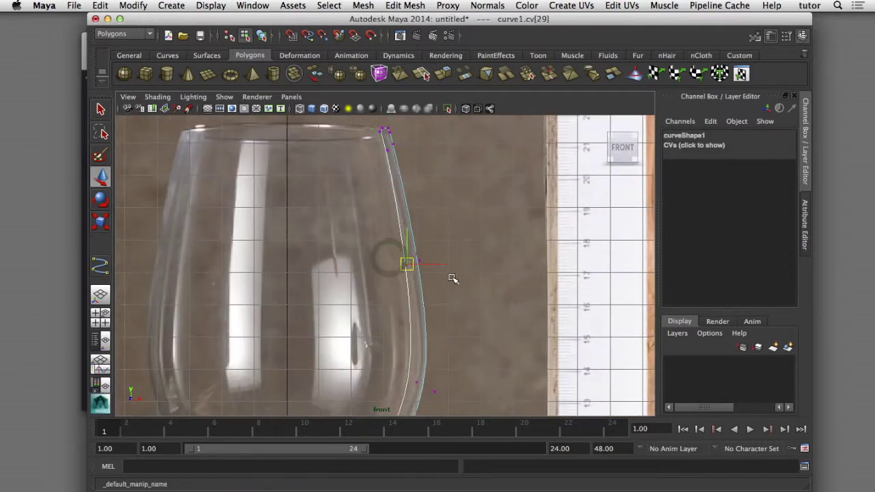
{"action": "scroll", "coordinate": [452, 278], "scroll_direction": "up", "scroll_amount": 3}
{"action": "middle_click_drag", "start_coordinate": [482, 160], "coordinate": [523, 234], "text": "alt"}
{"action": "key", "text": "Right"}
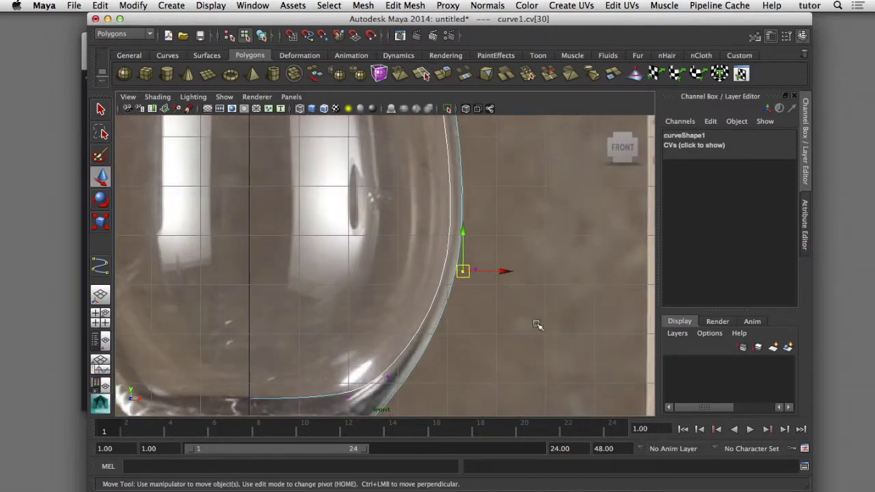
{"action": "middle_click_drag", "start_coordinate": [537, 325], "coordinate": [535, 312]}
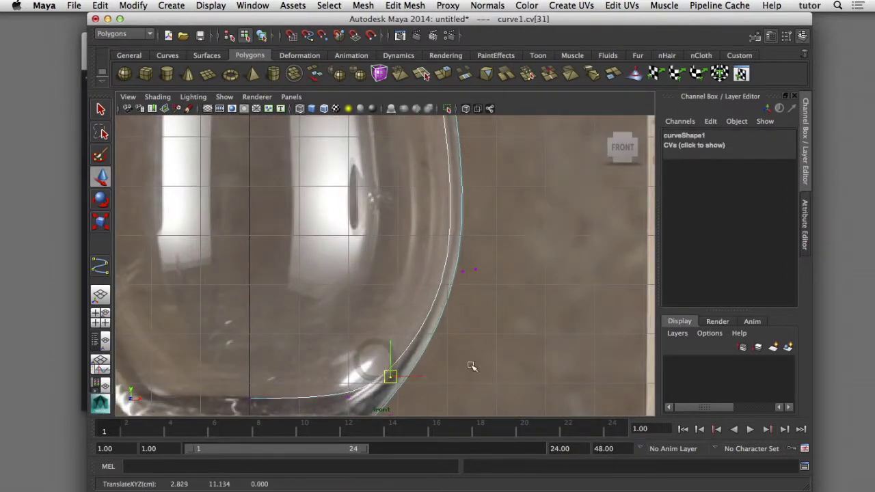
{"action": "left_click", "coordinate": [476, 298]}
{"action": "left_click_drag", "start_coordinate": [307, 355], "coordinate": [362, 407]}
{"action": "middle_click_drag", "start_coordinate": [342, 373], "coordinate": [342, 362]}
- Deselect the curve points and return to object mode with F8
{"action": "left_click", "coordinate": [558, 282]}
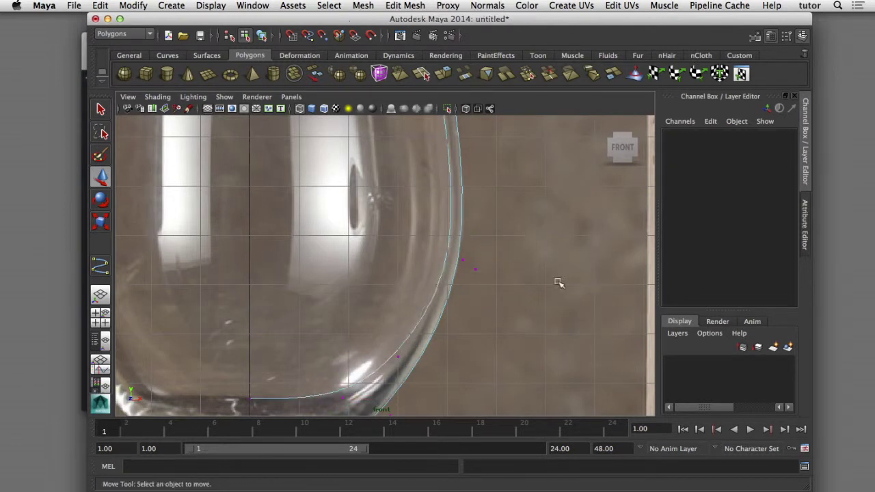
{"action": "scroll", "coordinate": [559, 282], "scroll_direction": "down", "scroll_amount": 3}
{"action": "scroll", "coordinate": [488, 318], "scroll_direction": "down", "scroll_amount": 3}
{"action": "key", "text": "F8"}
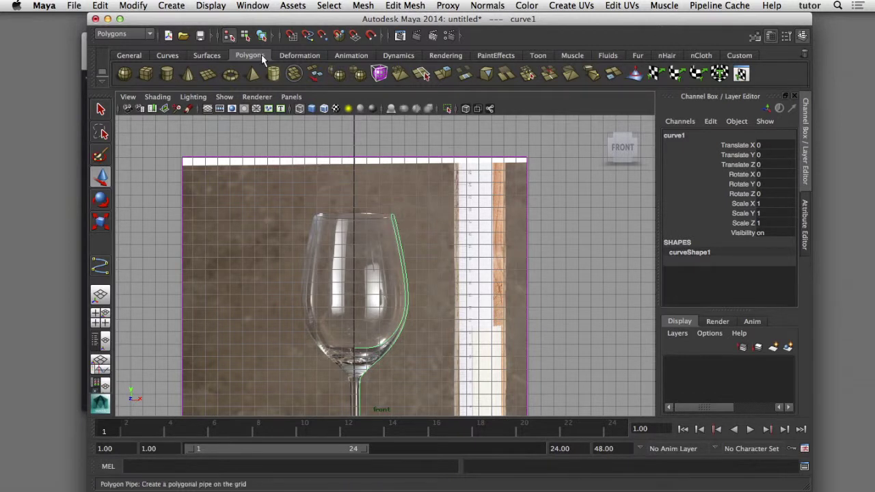
- Switch to the Surfaces menu set and revolve curve1 into revolvedSurface1, a full 360-degree glass
{"action": "left_click", "coordinate": [149, 34]}
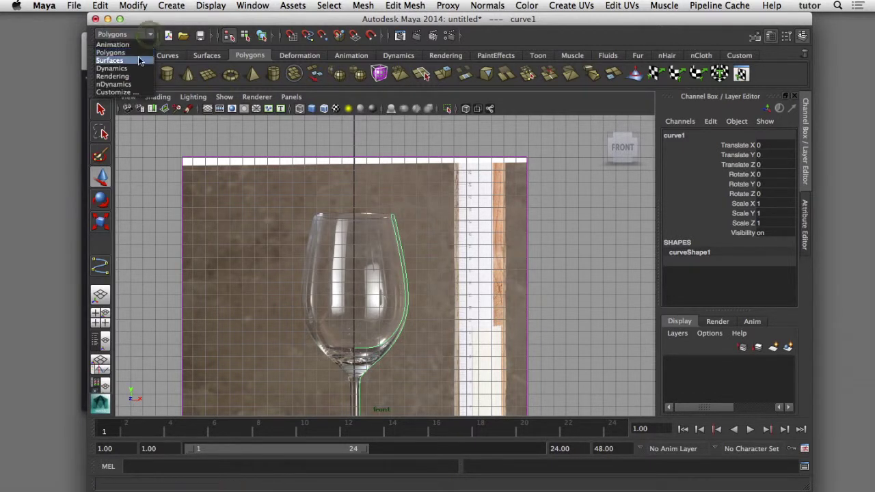
{"action": "left_click", "coordinate": [109, 60]}
{"action": "left_click", "coordinate": [391, 6]}
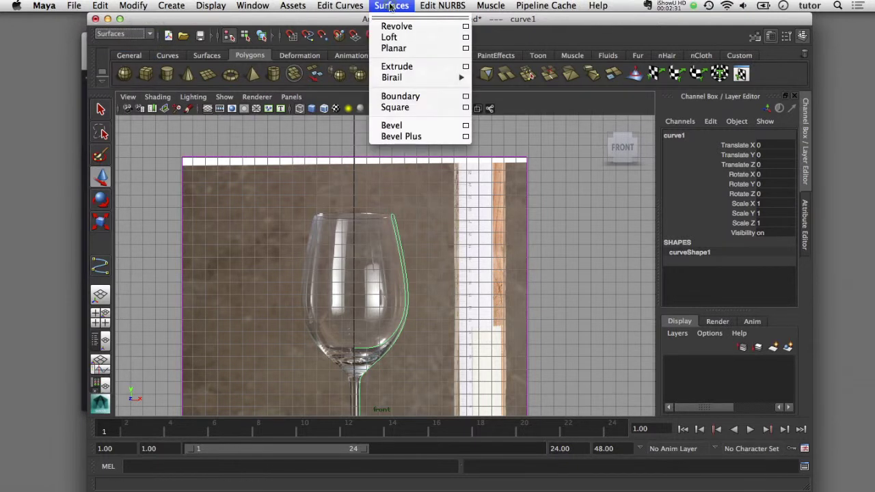
{"action": "left_click", "coordinate": [395, 27]}
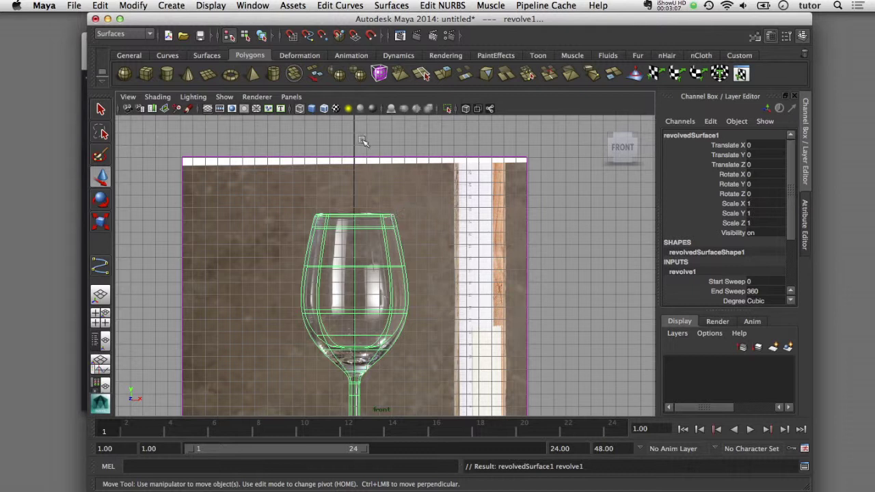
- Show the glass in the persp camera, smooth shaded with wireframe on shaded
{"action": "left_click", "coordinate": [292, 96]}
{"action": "left_click", "coordinate": [402, 108]}
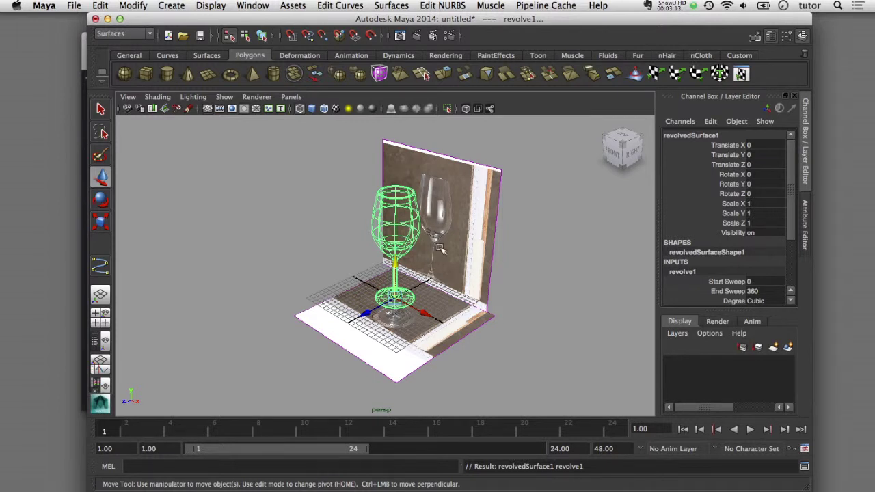
{"action": "left_click", "coordinate": [505, 258]}
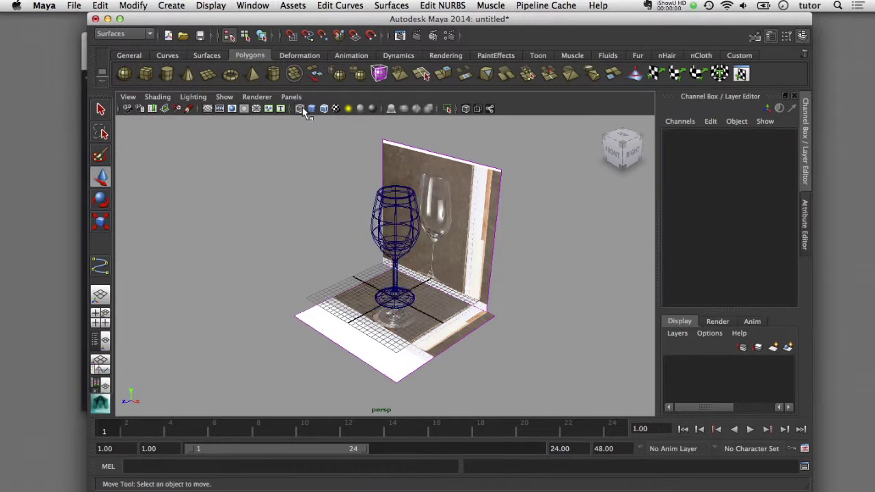
{"action": "left_click", "coordinate": [311, 109]}
{"action": "left_click", "coordinate": [324, 110]}
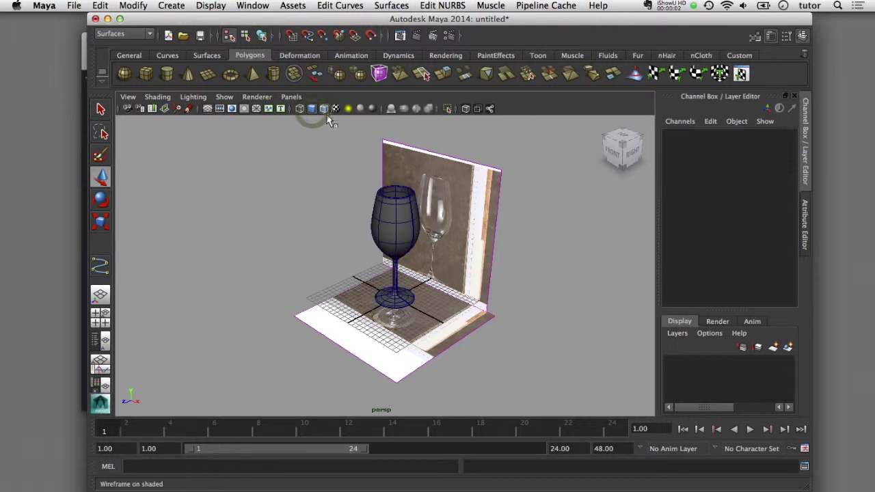
- Tumble the perspective camera to view the glass from the front and above
{"action": "mouse_move", "coordinate": [296, 220]}
{"action": "left_mouse_down", "text": "alt"}
{"action": "mouse_move", "coordinate": [333, 222]}
{"action": "mouse_move", "coordinate": [297, 219]}
{"action": "left_mouse_up", "text": "alt"}
{"action": "right_click_drag", "start_coordinate": [287, 218], "coordinate": [329, 231], "text": "alt"}
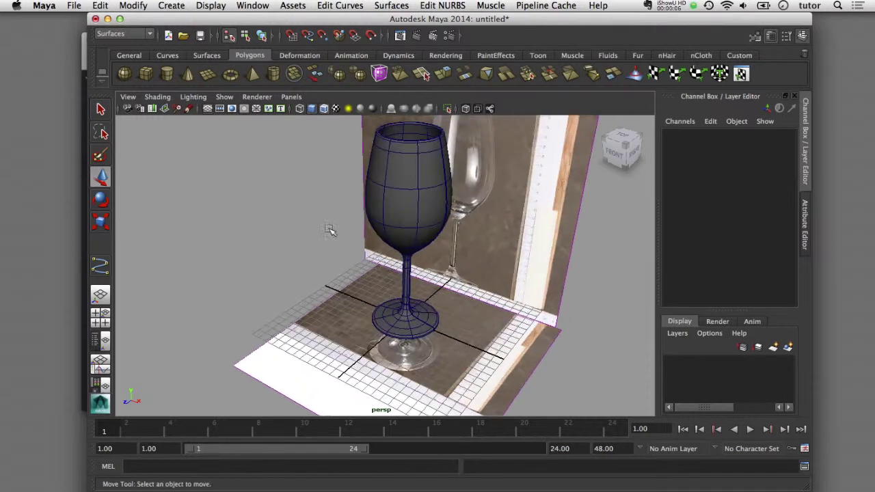
{"action": "mouse_move", "coordinate": [329, 231]}
{"action": "left_mouse_down", "text": "alt"}
{"action": "mouse_move", "coordinate": [303, 248]}
{"action": "mouse_move", "coordinate": [310, 231]}
{"action": "mouse_move", "coordinate": [319, 233]}
{"action": "mouse_move", "coordinate": [301, 234]}
{"action": "left_mouse_up", "text": "alt"}
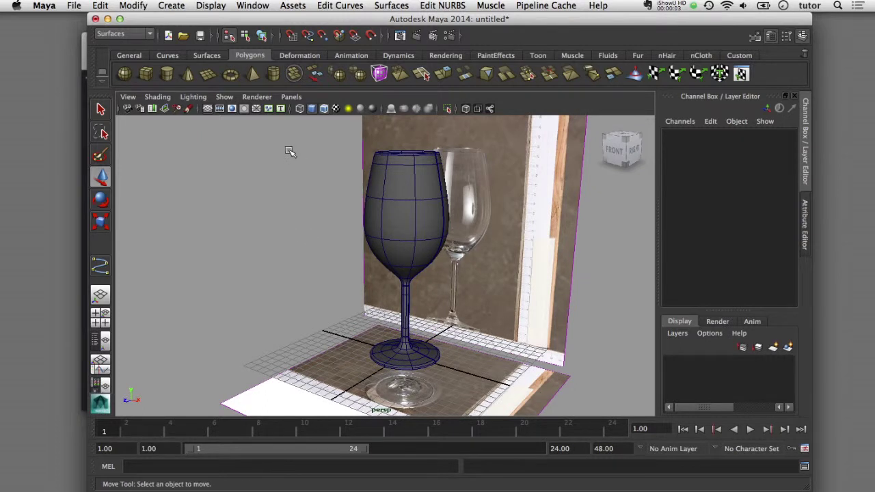
{"action": "left_click", "coordinate": [291, 97]}
{"action": "mouse_move", "coordinate": [312, 108]}
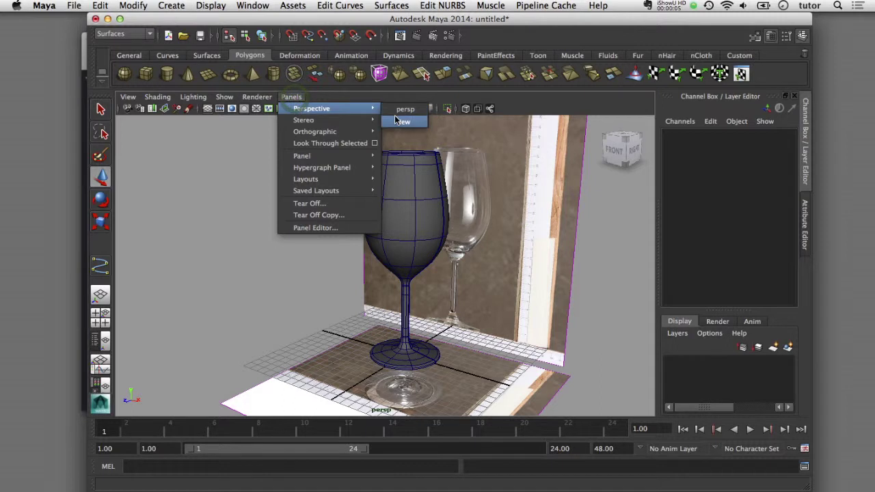
- In the front view, place a grid-snapped distance dimension from the glass base to rim height
{"action": "left_click", "coordinate": [404, 132]}
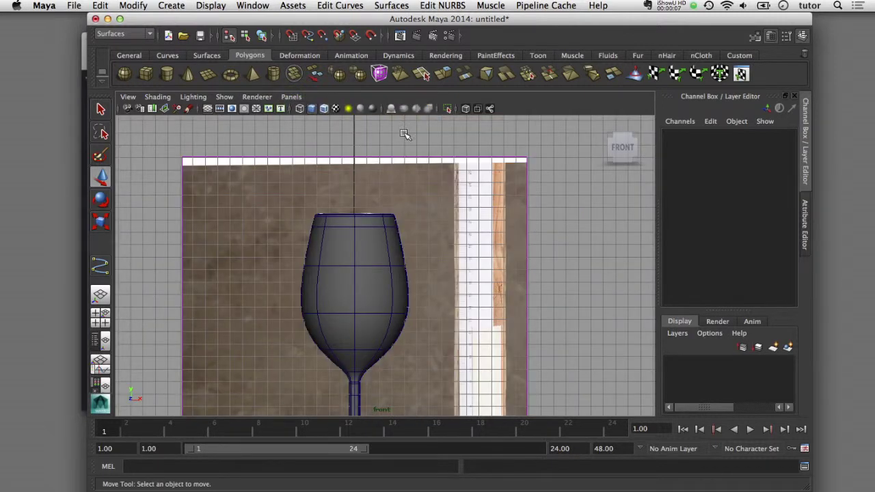
{"action": "scroll", "coordinate": [471, 243], "scroll_direction": "down", "scroll_amount": 3}
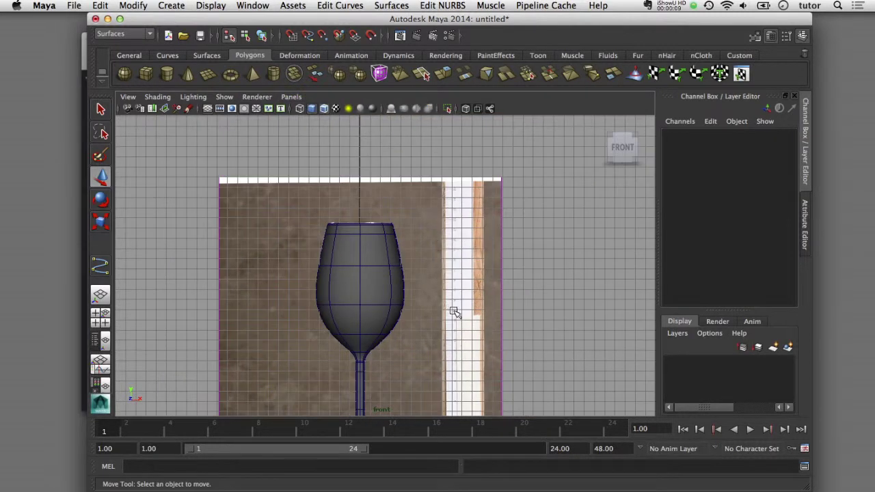
{"action": "scroll", "coordinate": [460, 274], "scroll_direction": "down", "scroll_amount": 2}
{"action": "scroll", "coordinate": [471, 256], "scroll_direction": "up", "scroll_amount": 1}
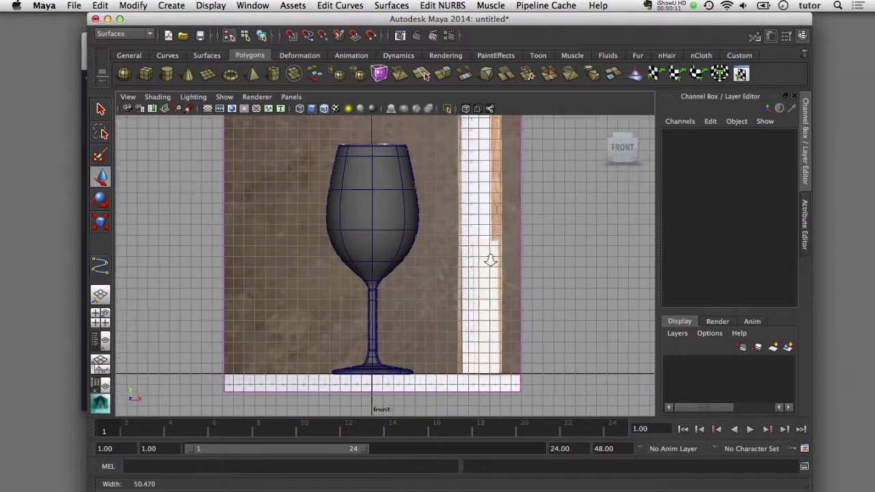
{"action": "scroll", "coordinate": [495, 261], "scroll_direction": "up", "scroll_amount": 2}
{"action": "left_click", "coordinate": [211, 5]}
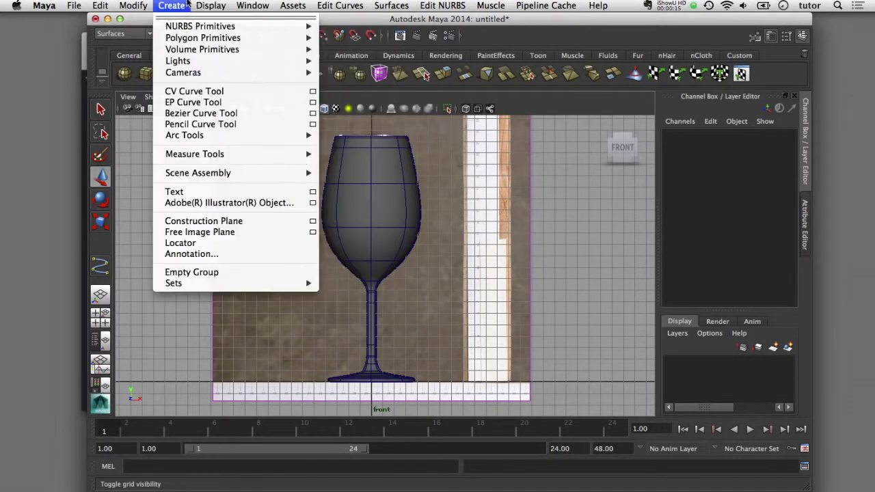
{"action": "mouse_move", "coordinate": [195, 154]}
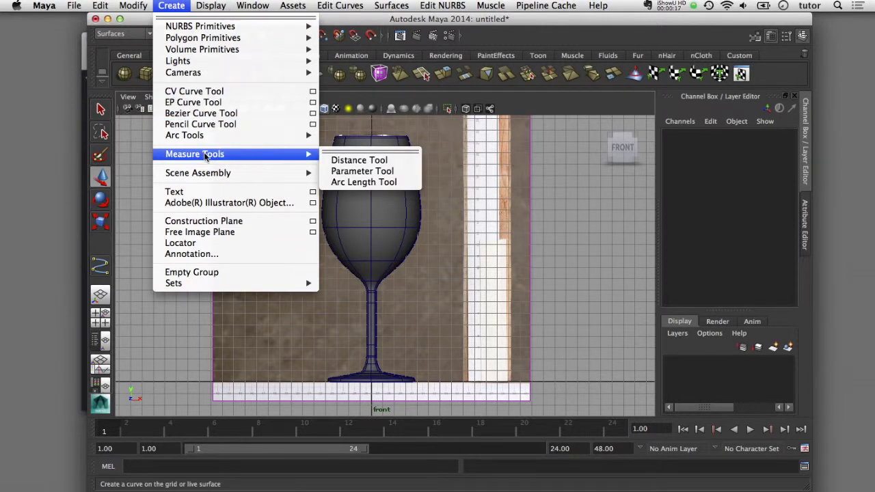
{"action": "left_click", "coordinate": [350, 160]}
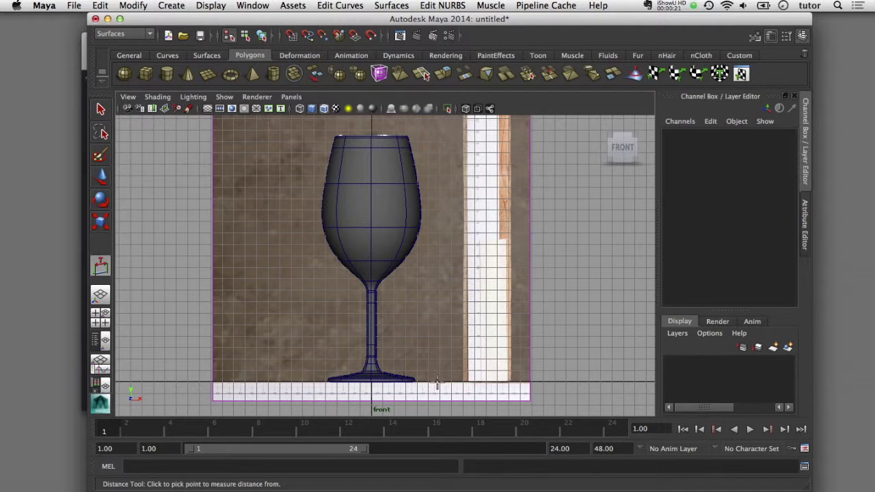
{"action": "key", "text": "x"}
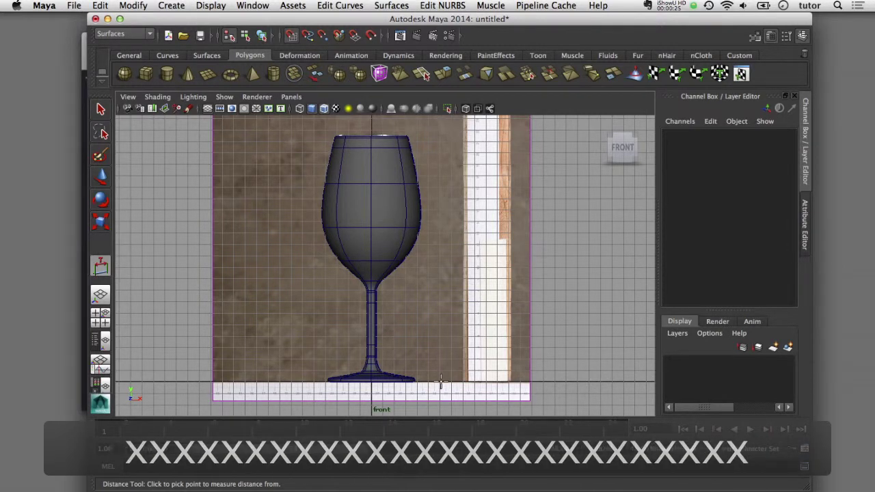
{"action": "left_click", "coordinate": [441, 382]}
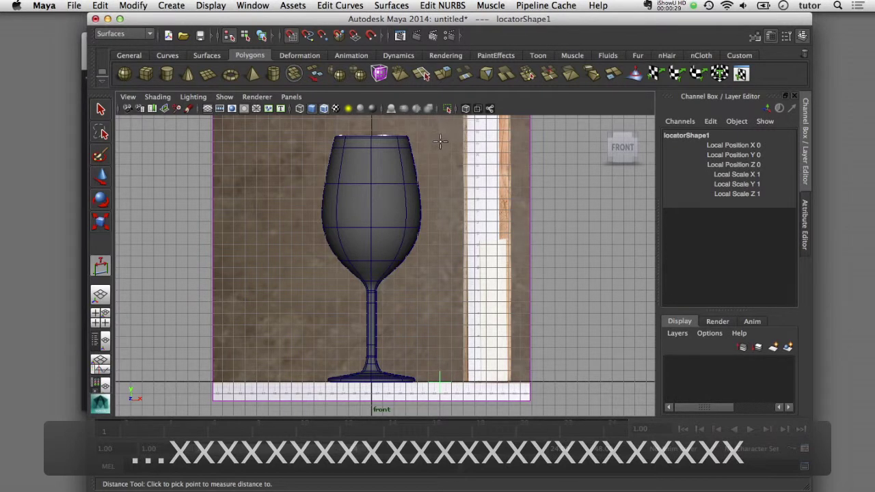
{"action": "left_click", "coordinate": [440, 142]}
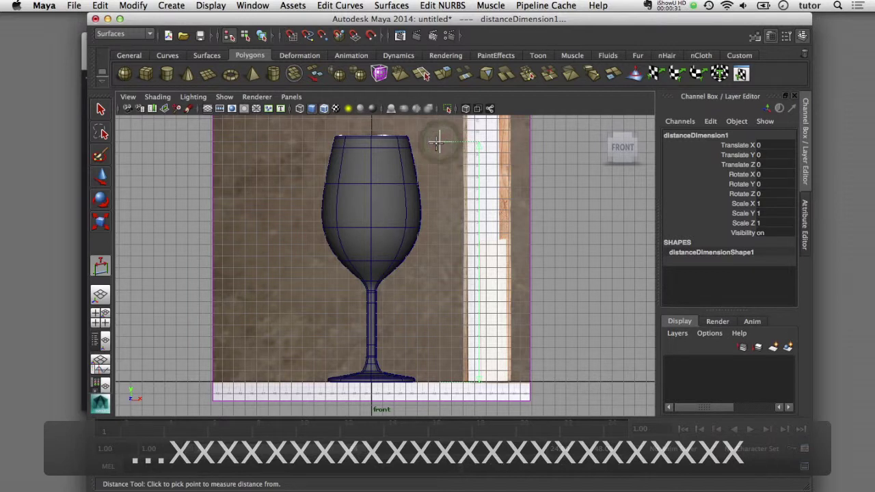
- Raise the top measuring locator level with the rim, to Y 21.44
{"action": "right_click_drag", "start_coordinate": [433, 218], "coordinate": [518, 197], "text": "alt"}
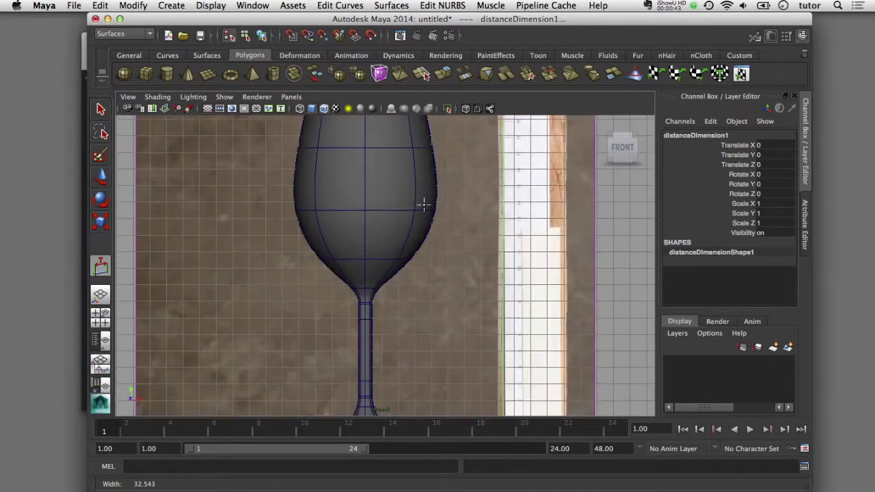
{"action": "middle_click_drag", "start_coordinate": [518, 197], "coordinate": [491, 432], "text": "alt"}
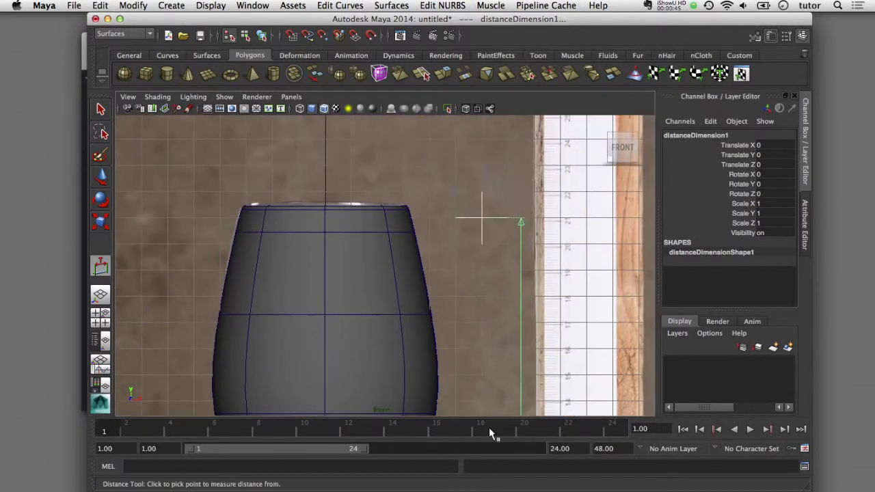
{"action": "key", "text": "w"}
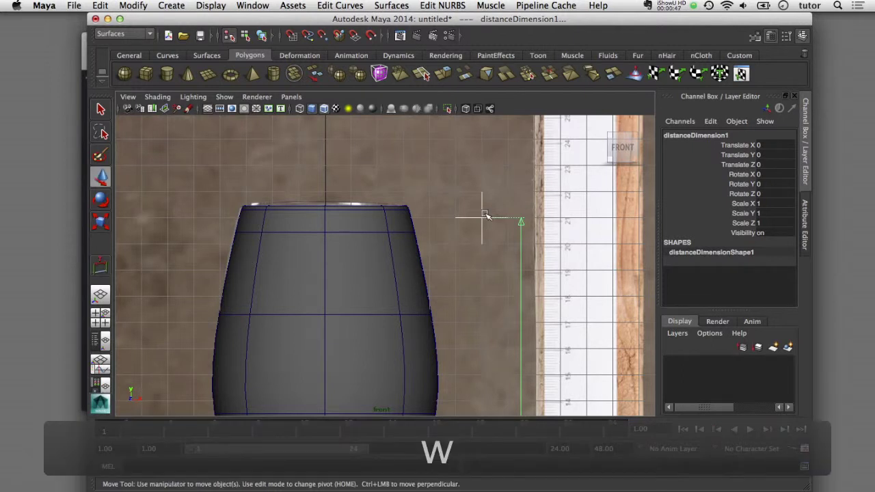
{"action": "left_click", "coordinate": [481, 206]}
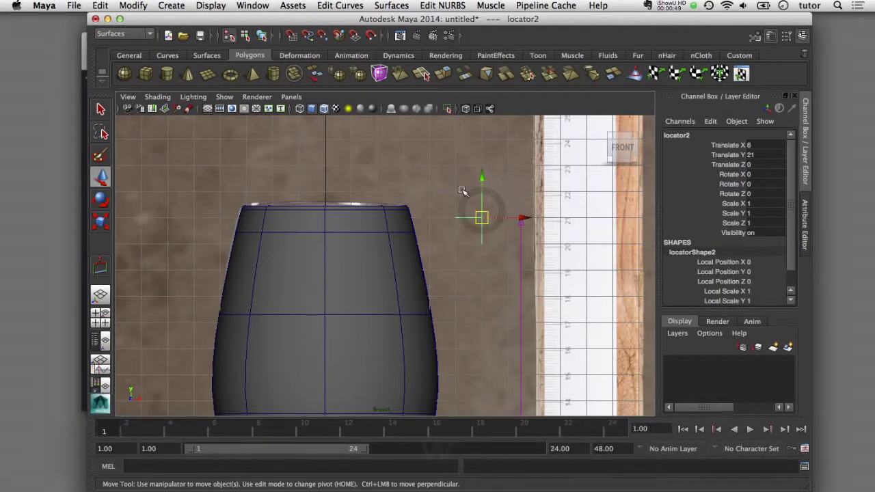
{"action": "left_click_drag", "start_coordinate": [482, 182], "coordinate": [484, 171]}
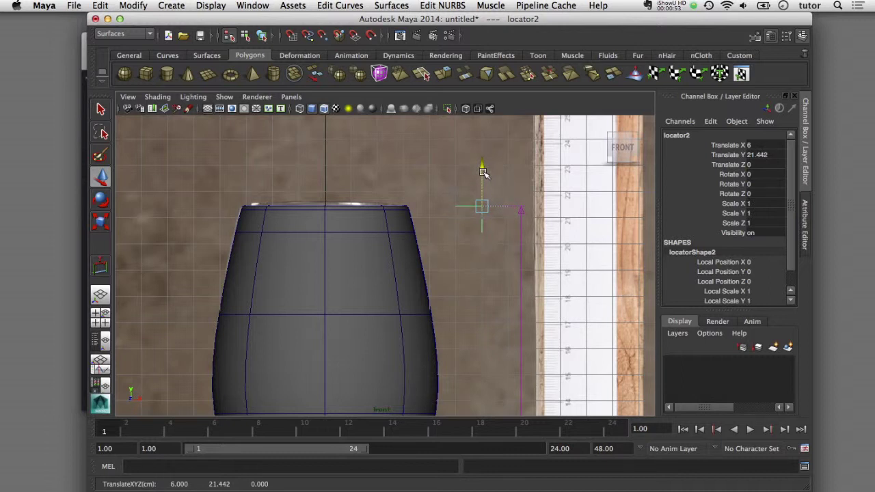
{"action": "left_click", "coordinate": [521, 181]}
- In Finder, Quick Look IMG_0184.JPG, the wine glass beside its ruler, then close it
{"action": "key", "text": "super+Tab"}
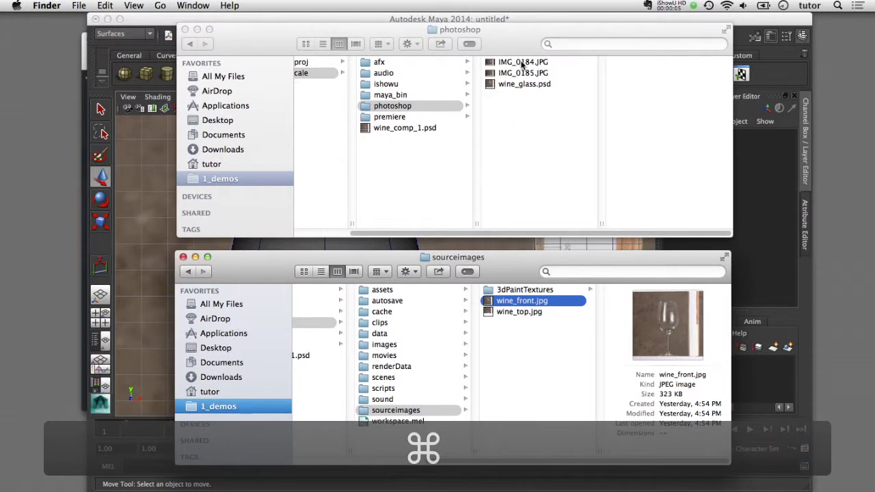
{"action": "left_click", "coordinate": [523, 62]}
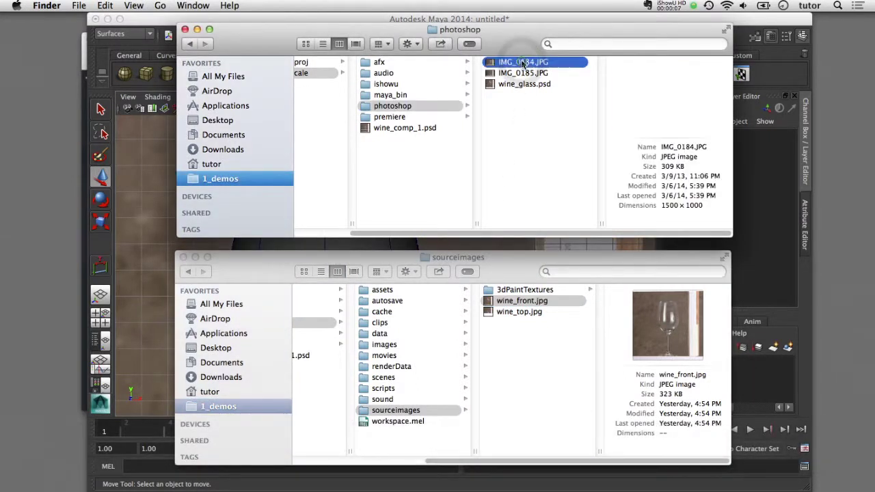
{"action": "key", "text": "space"}
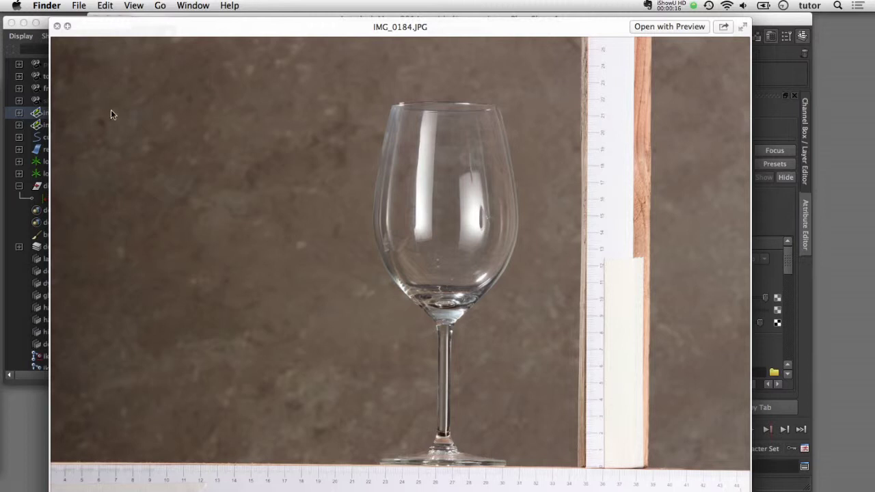
{"action": "left_click", "coordinate": [57, 26]}
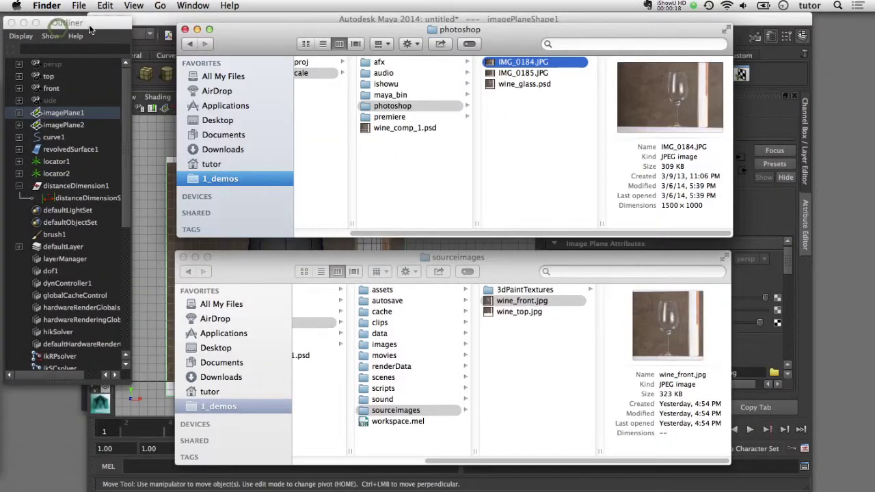
- Set imagePlane1's Display Mode to None and read distanceDimension1's distance of 21.419
{"action": "left_click", "coordinate": [166, 18]}
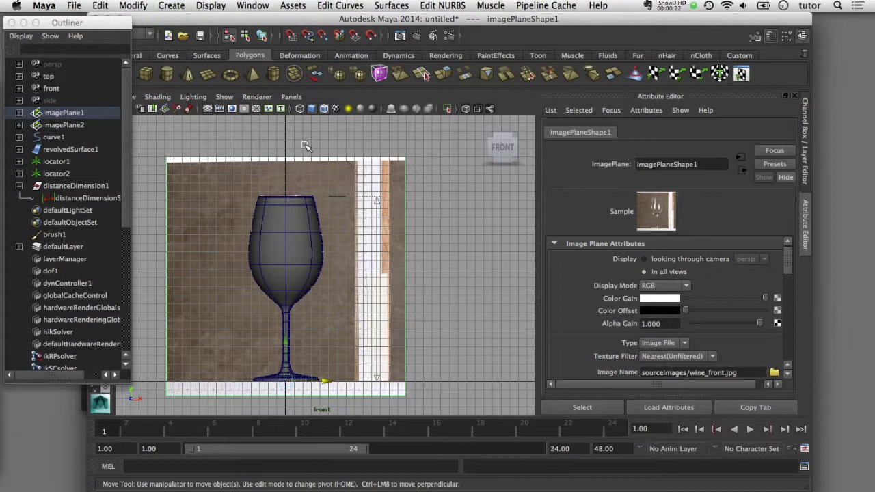
{"action": "left_click", "coordinate": [413, 160]}
{"action": "left_click", "coordinate": [409, 157]}
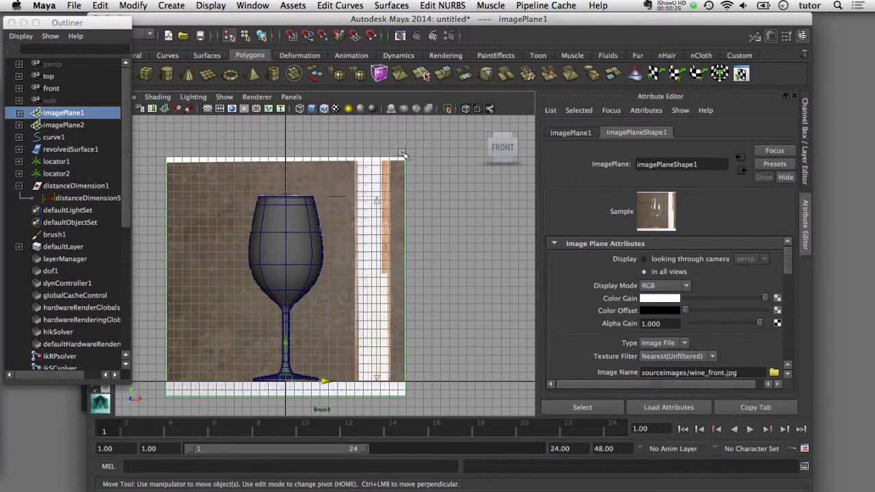
{"action": "left_click", "coordinate": [805, 164]}
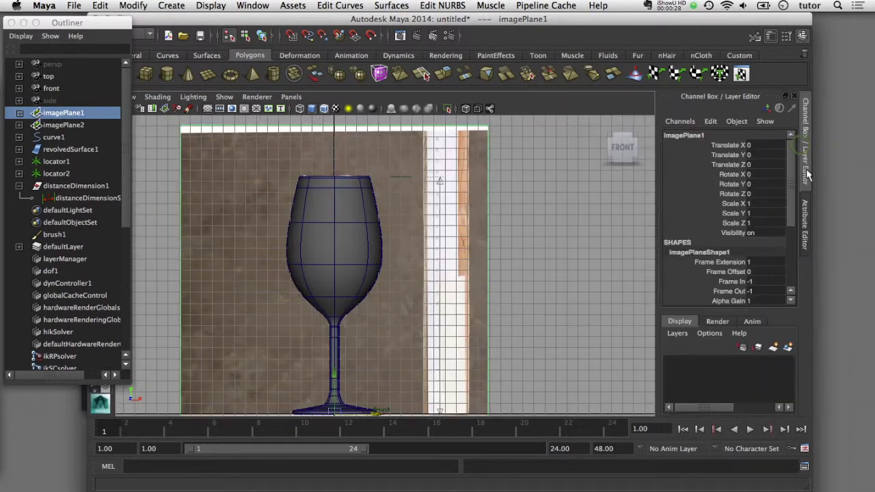
{"action": "left_click", "coordinate": [806, 208]}
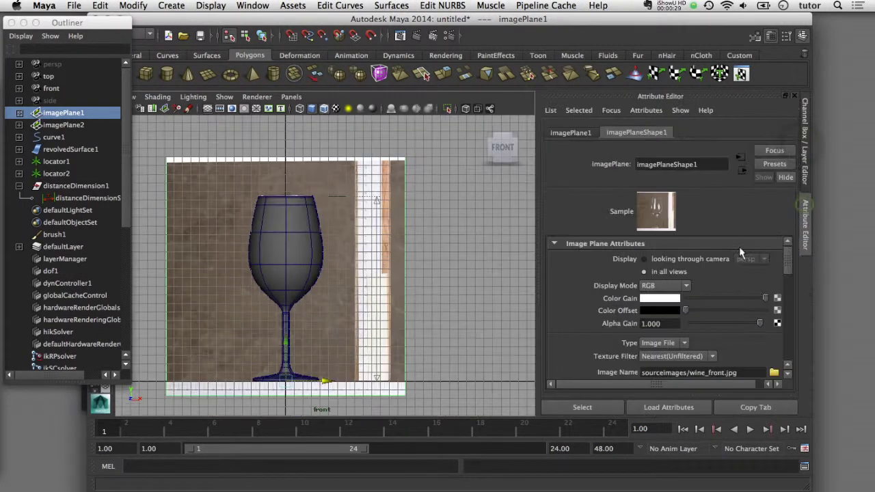
{"action": "left_click", "coordinate": [687, 287]}
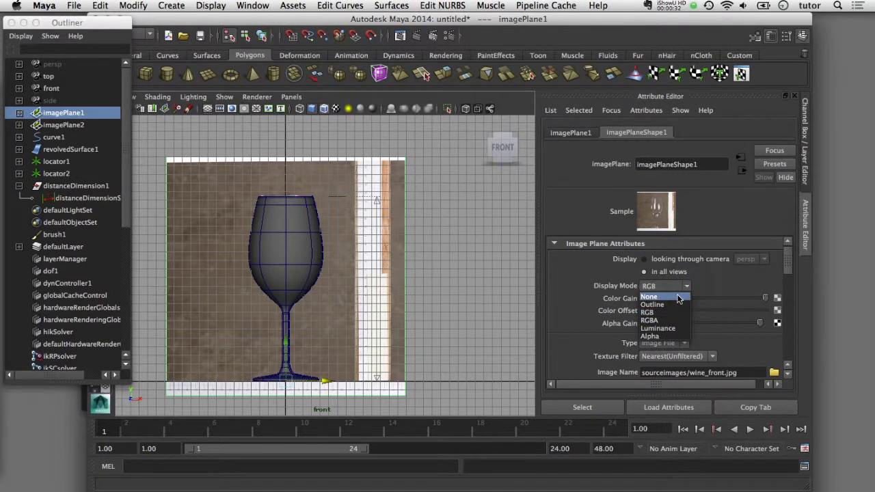
{"action": "left_click", "coordinate": [649, 297]}
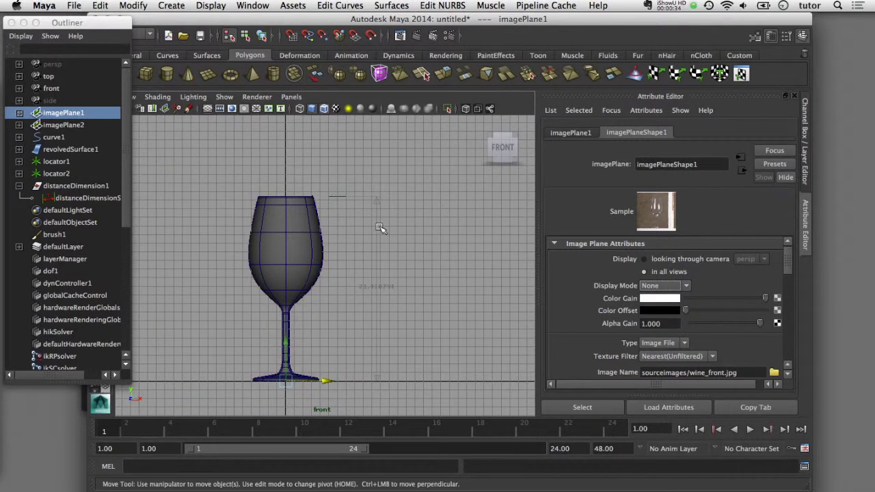
{"action": "left_click", "coordinate": [86, 186]}
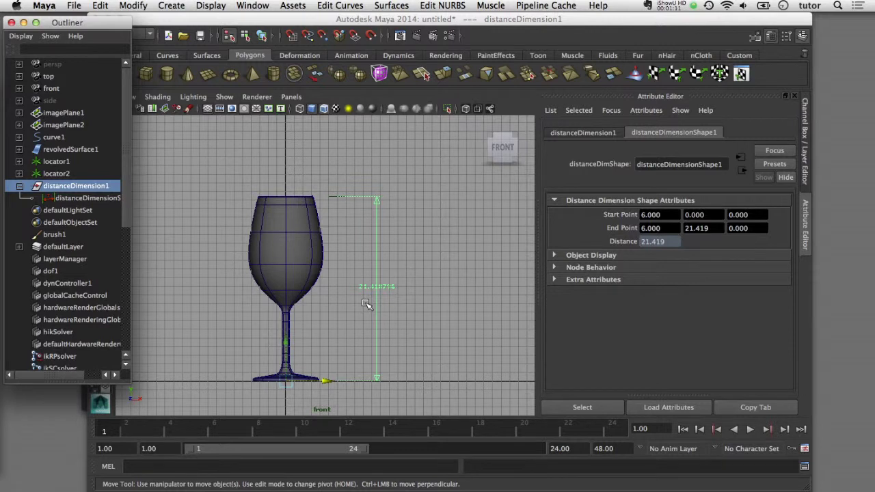
- Set imagePlane1's display back to RGB and return to the perspective view
{"action": "left_click", "coordinate": [414, 289]}
{"action": "left_click", "coordinate": [241, 282]}
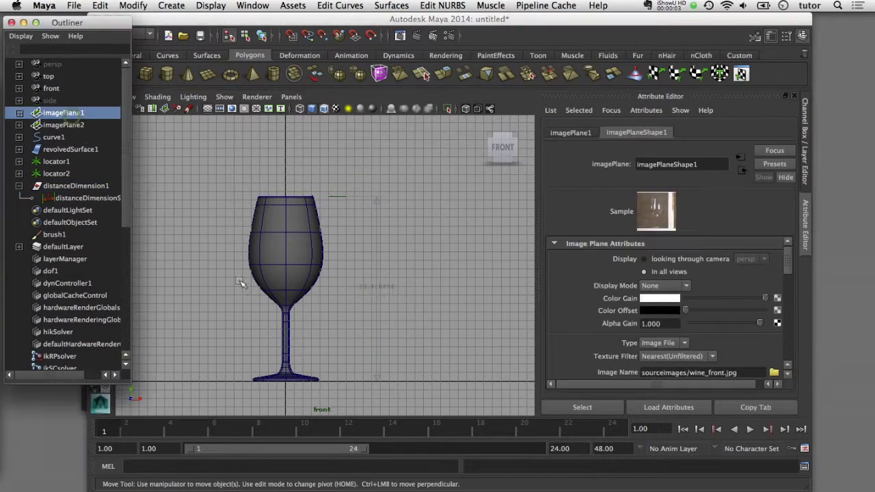
{"action": "left_click", "coordinate": [664, 285]}
{"action": "left_click", "coordinate": [653, 311]}
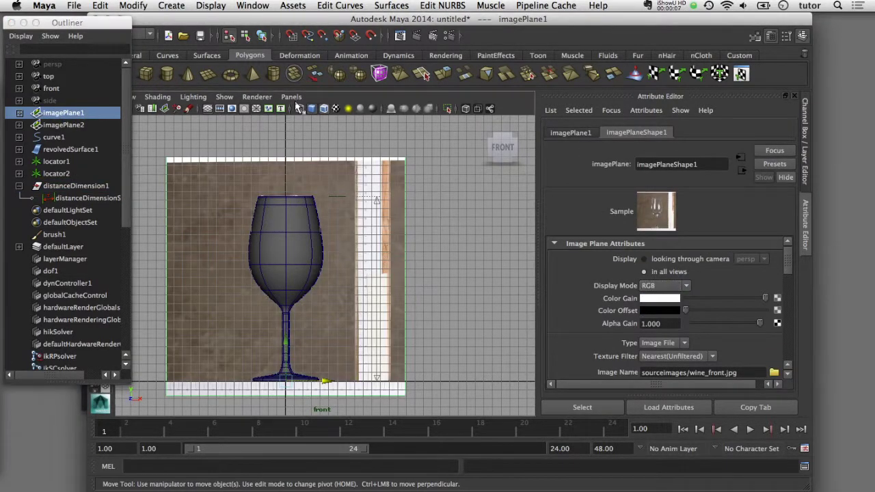
{"action": "left_click", "coordinate": [291, 96]}
{"action": "left_click", "coordinate": [401, 108]}
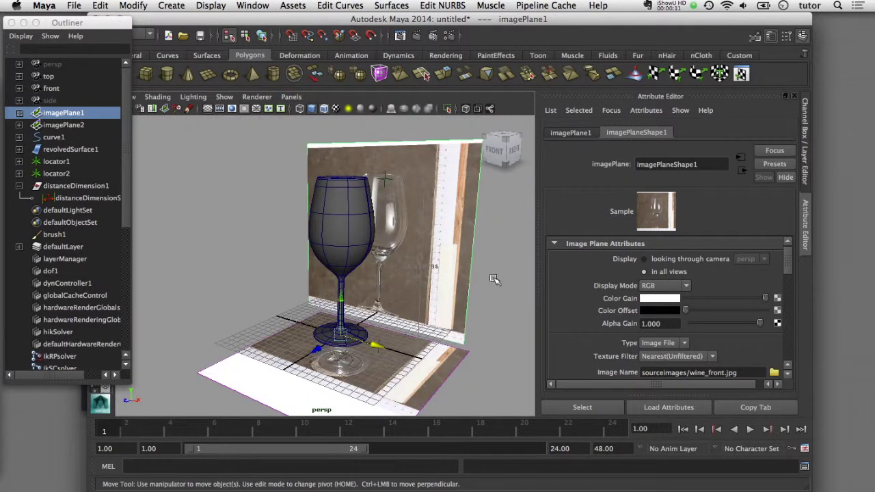